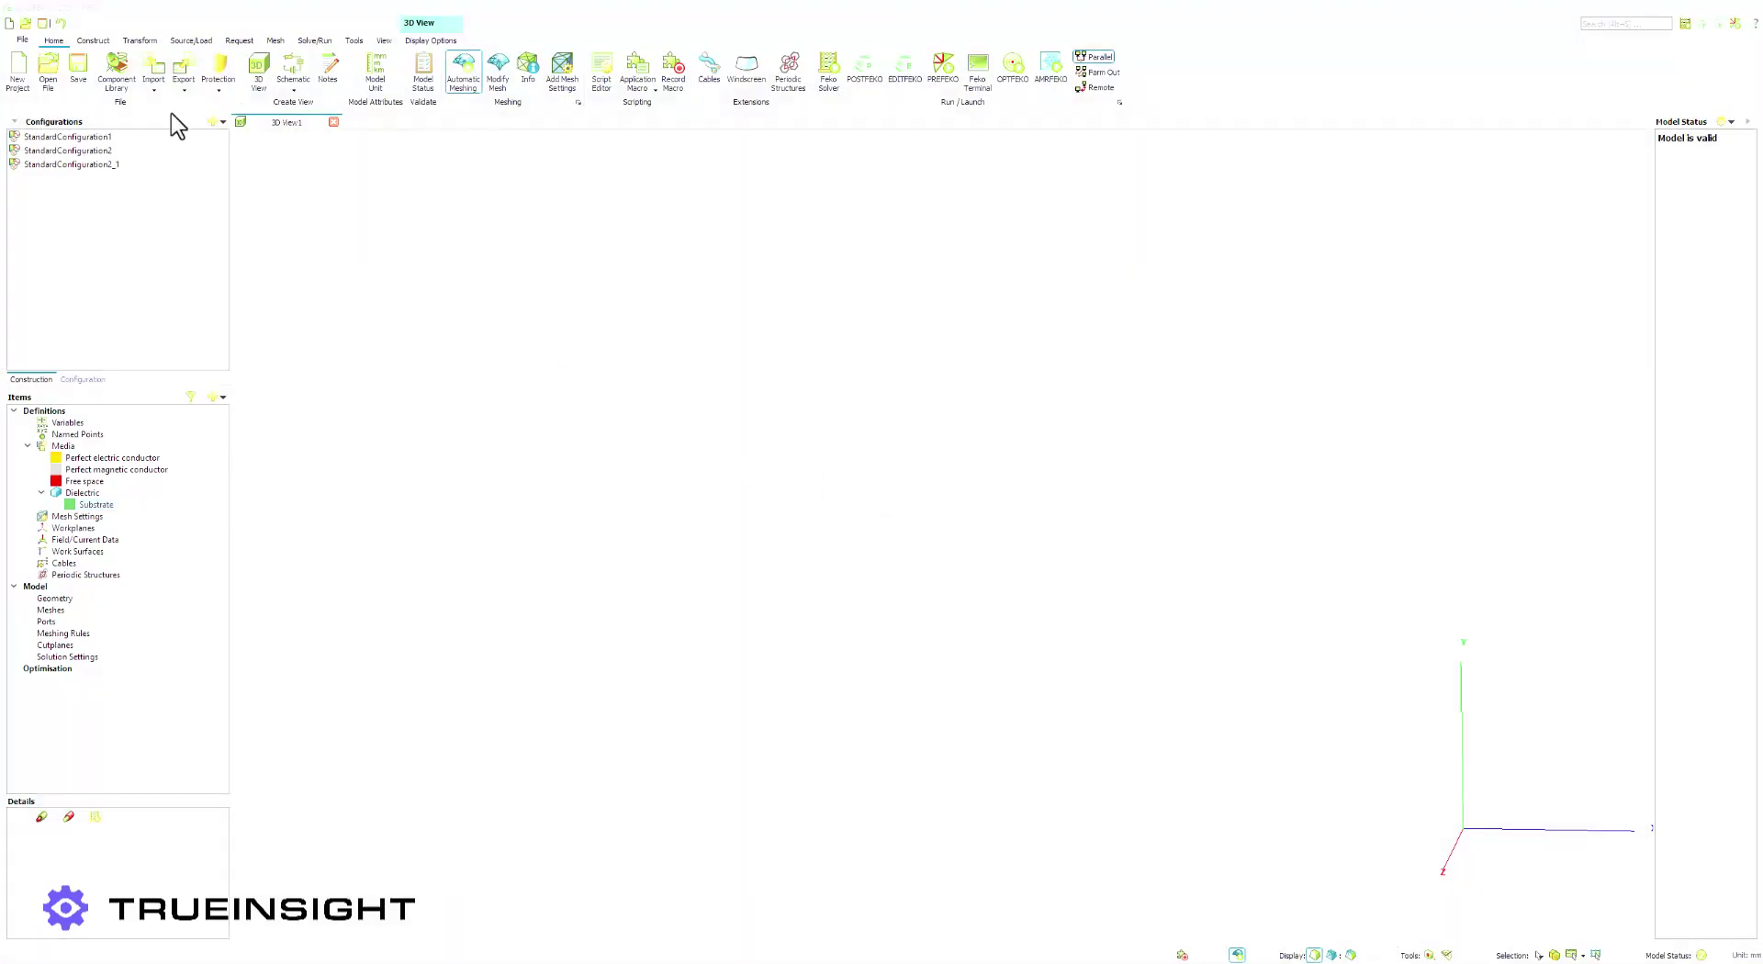
# Define dielectric R3003 with relative permittivity 3.5 and loss tangent 0.0017
pyautogui.click(92, 40)
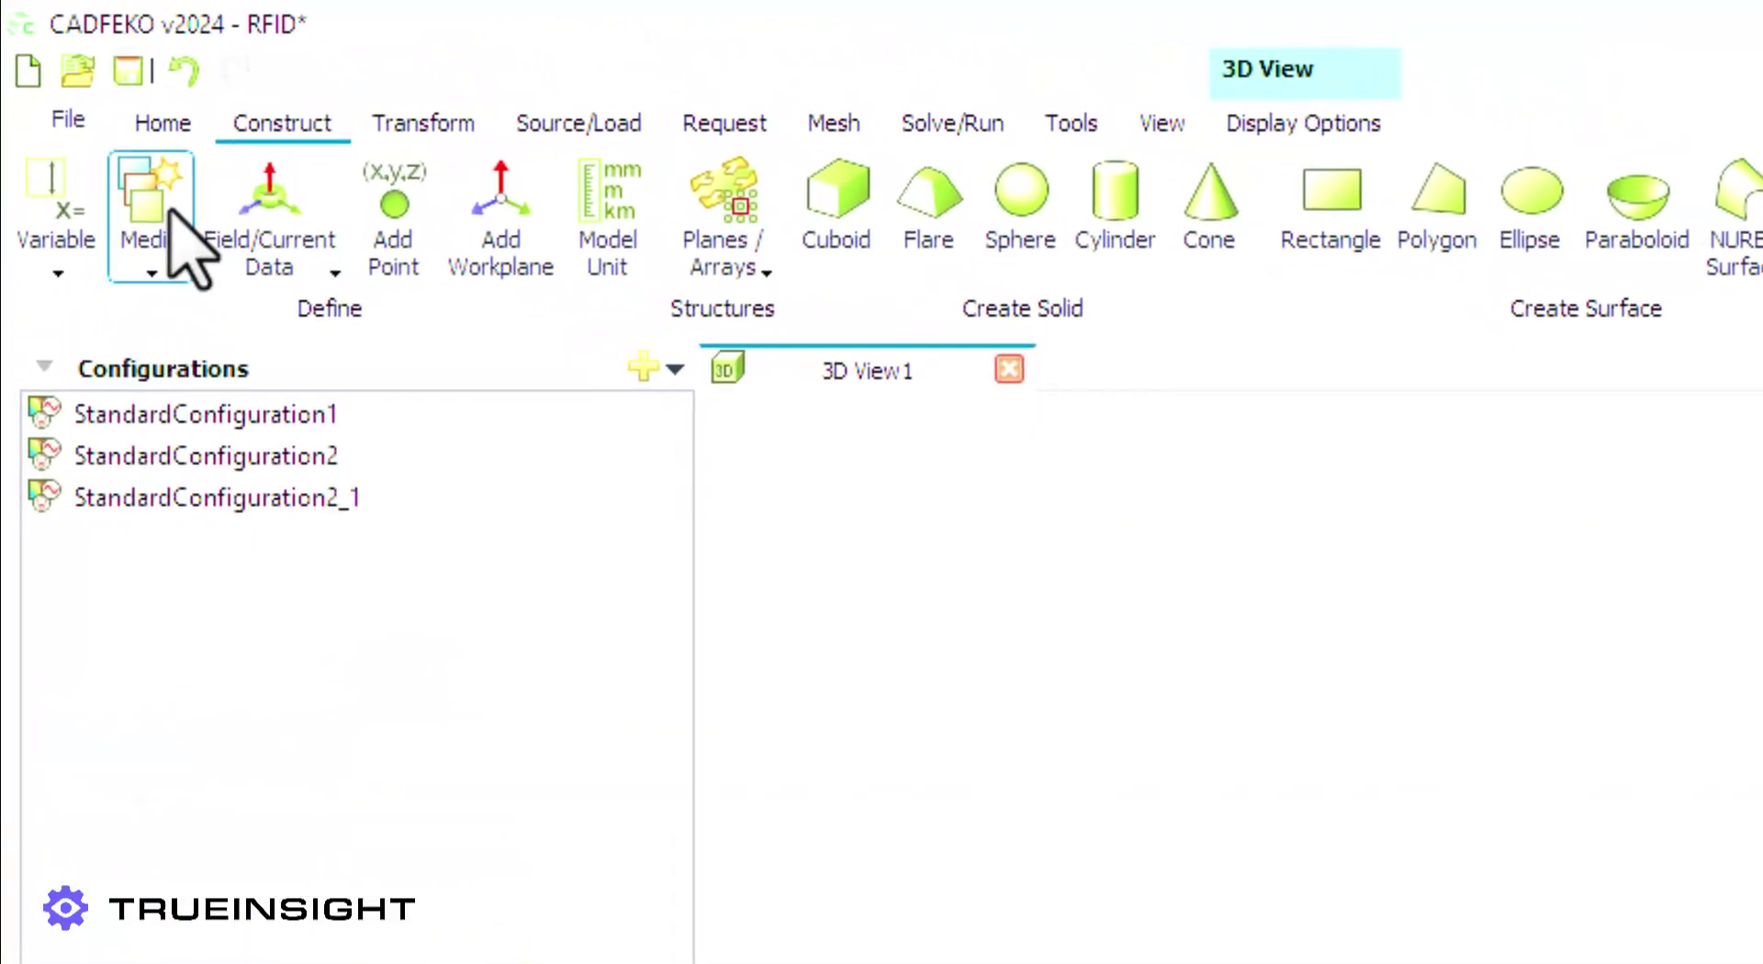
pyautogui.click(138, 218)
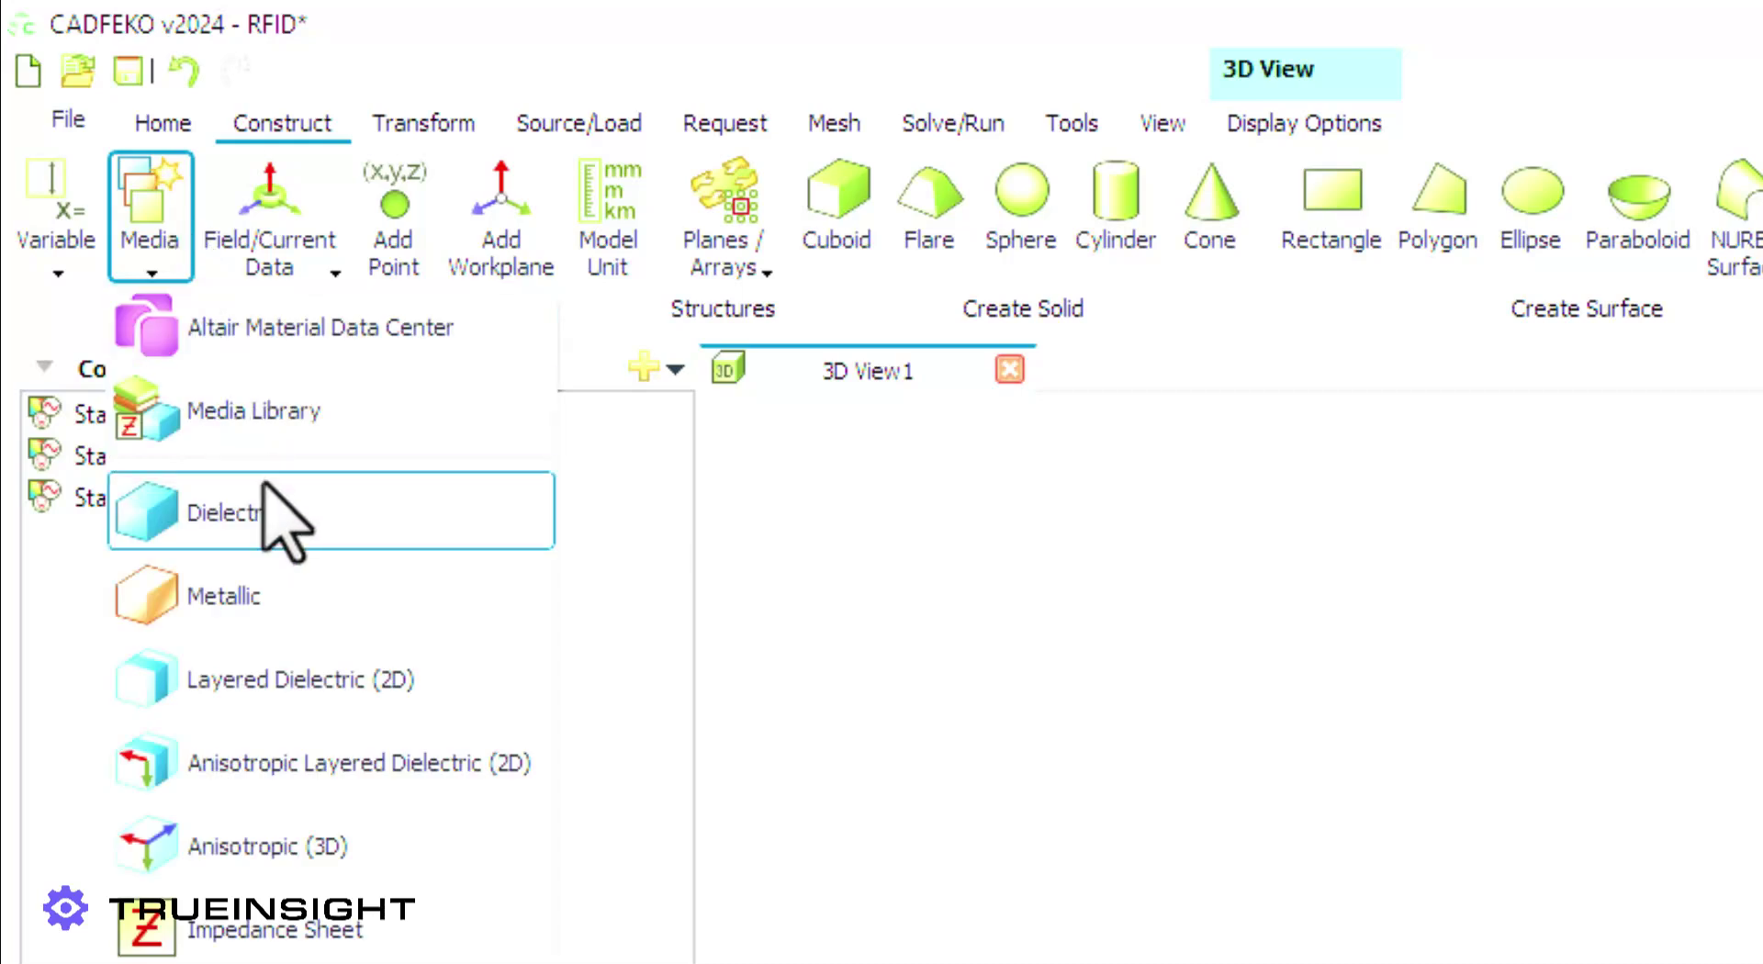
pyautogui.click(275, 513)
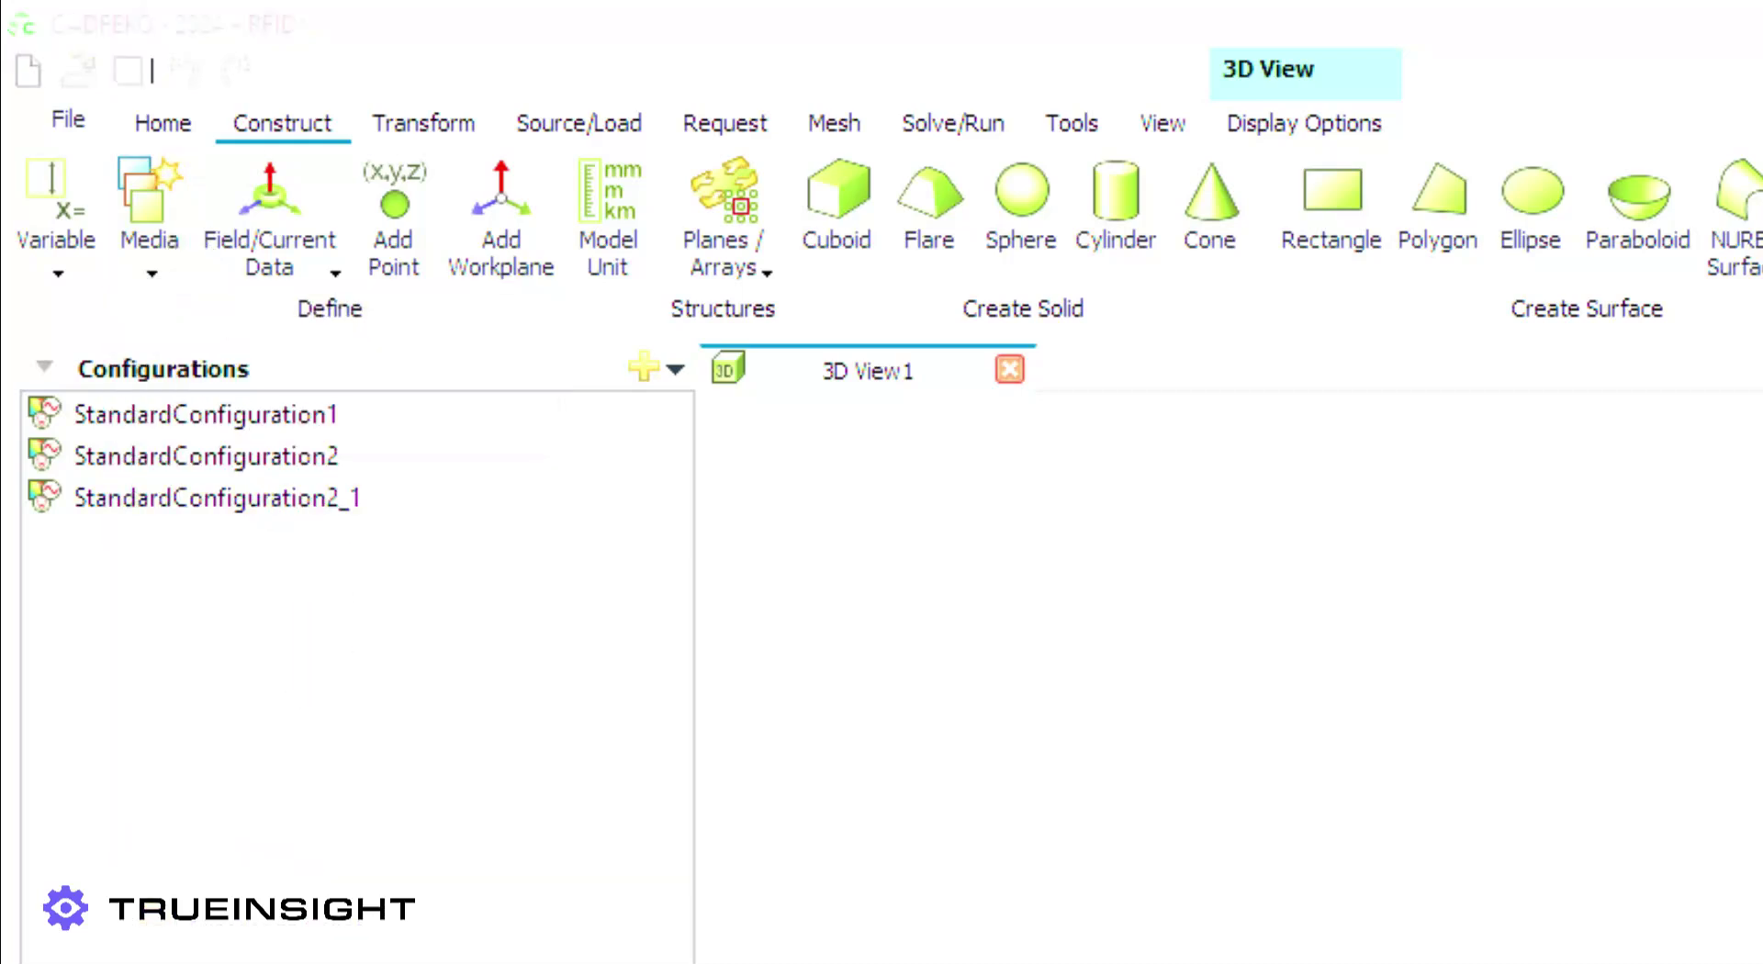
pyautogui.write('3.5')
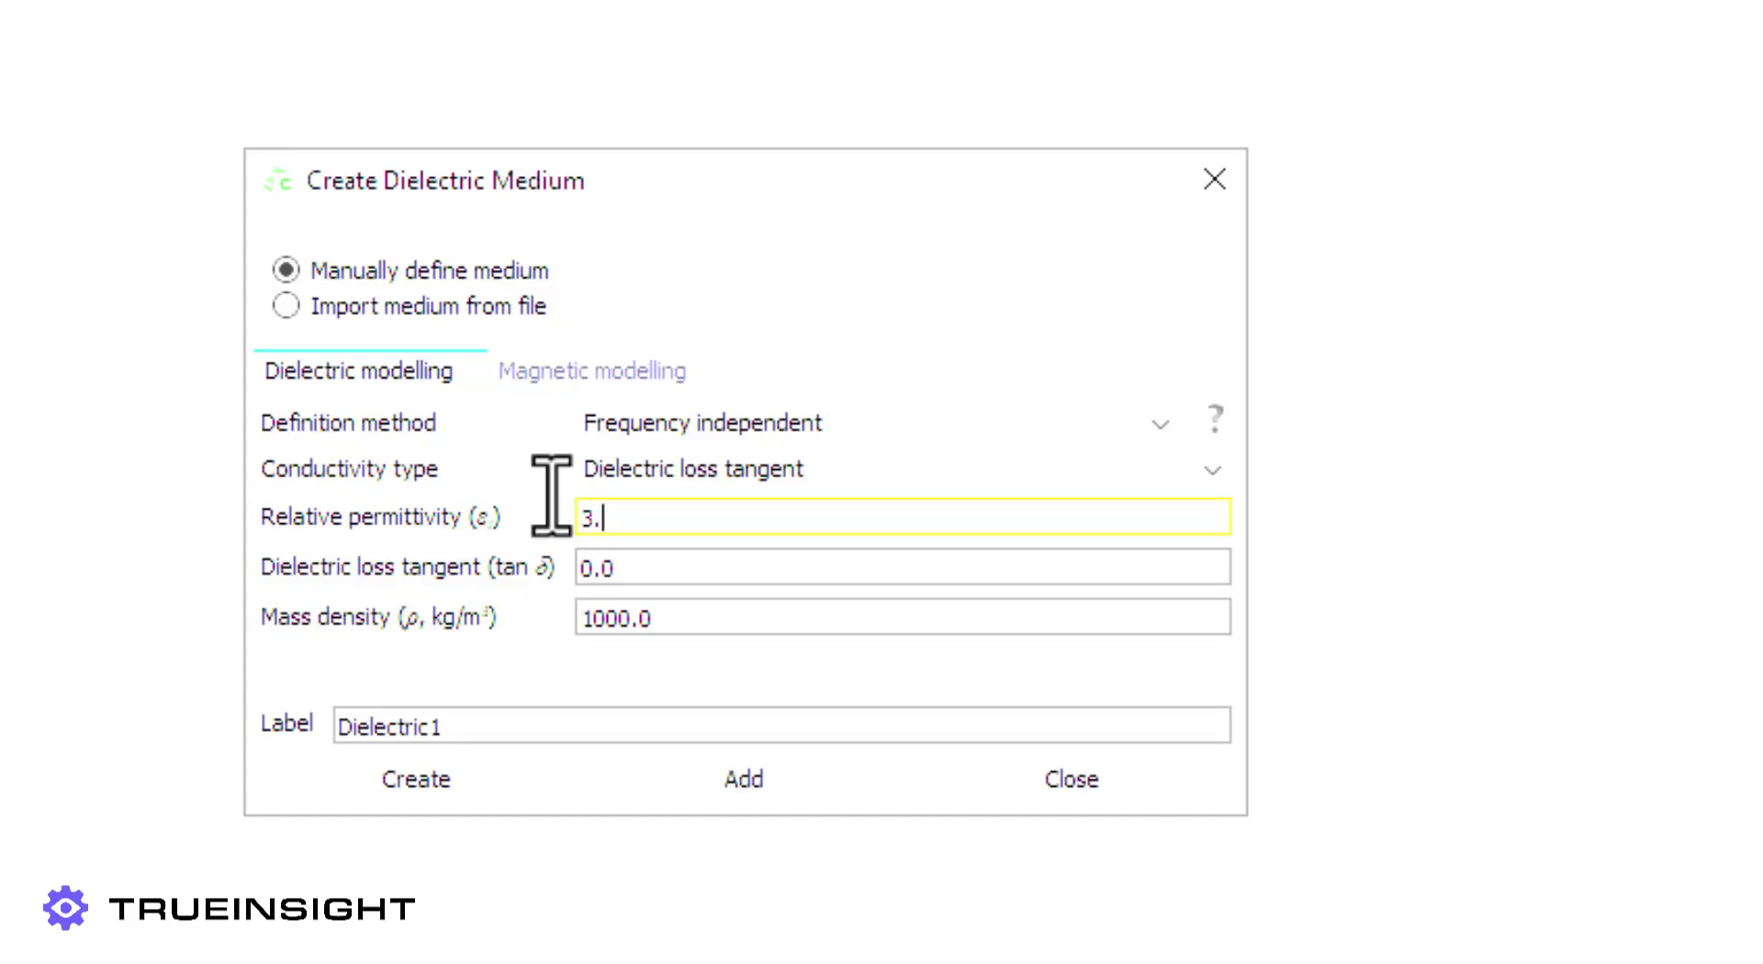
pyautogui.press('Tab')
pyautogui.write('0.0017')
pyautogui.press('Tab')
pyautogui.press('Tab')
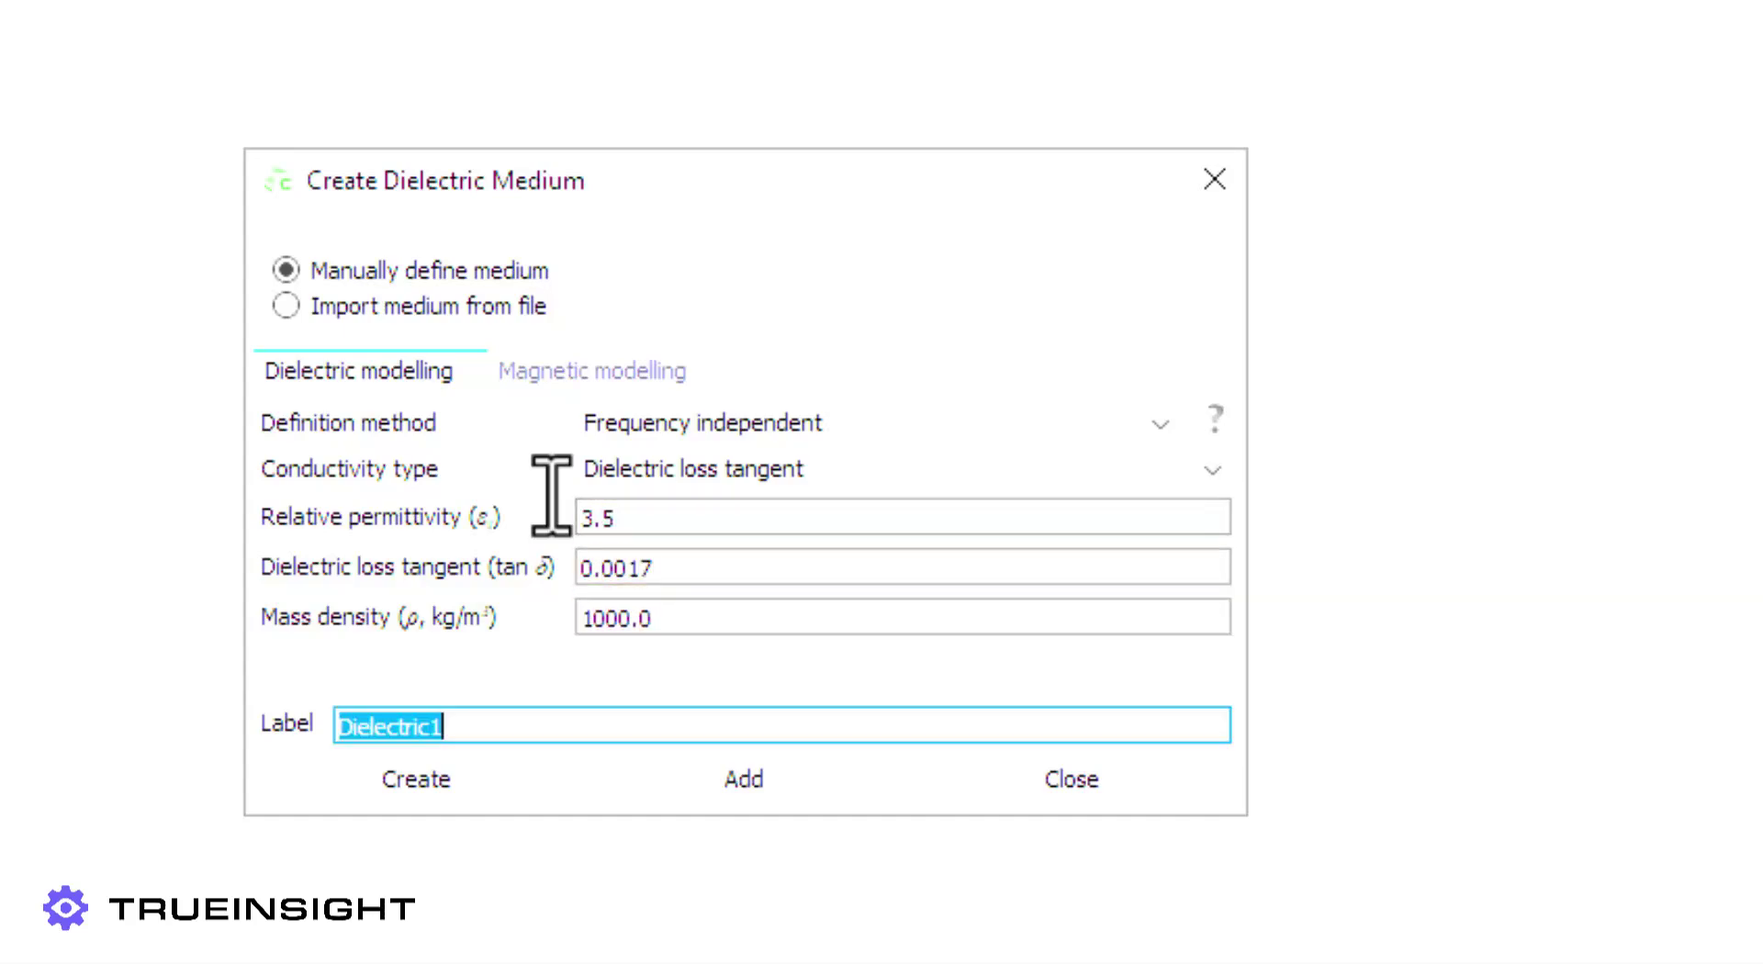
pyautogui.write('R3')
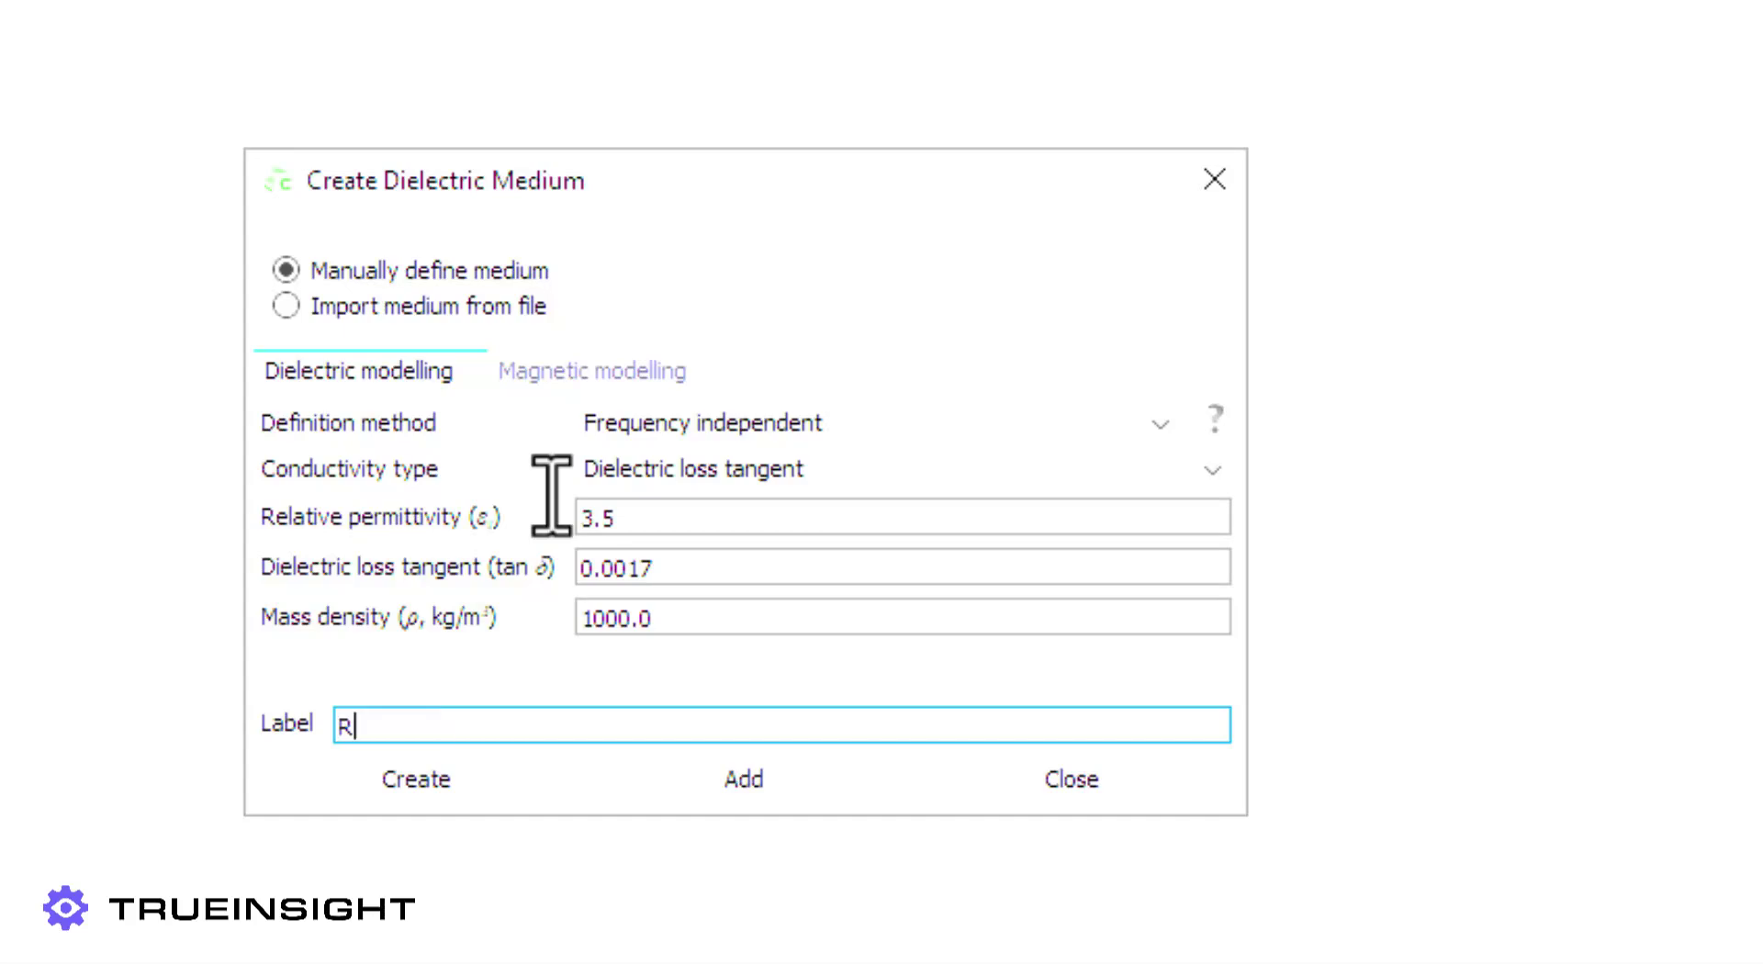
pyautogui.write('003')
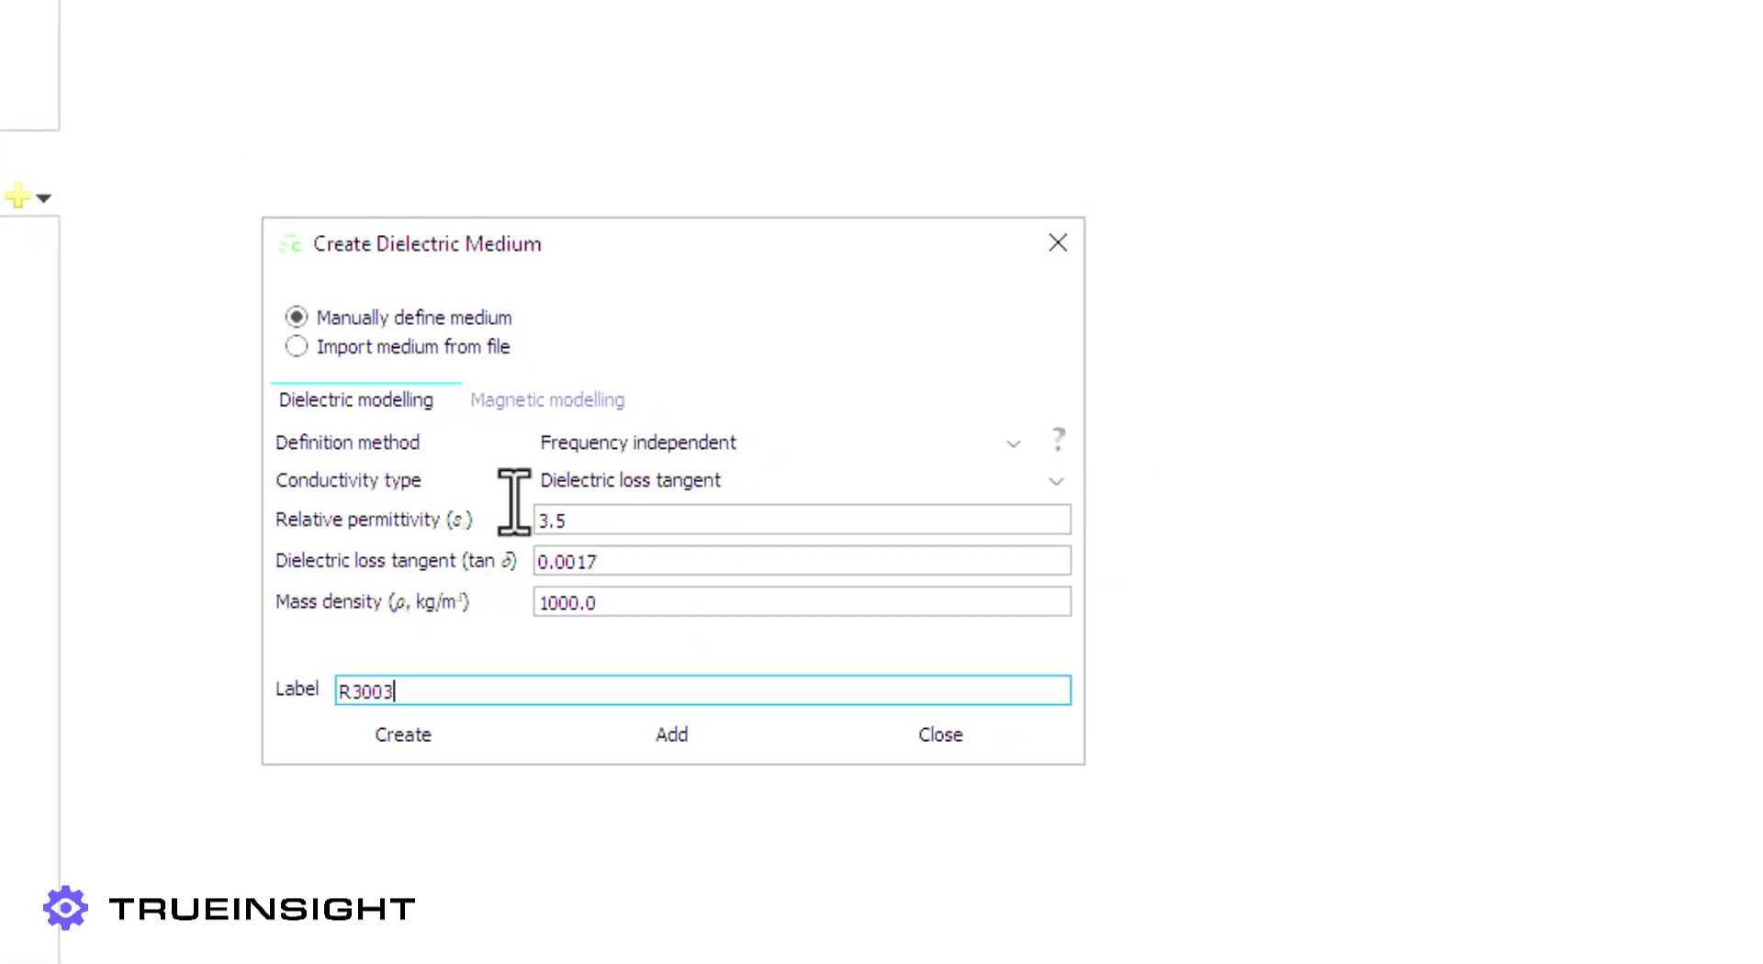
pyautogui.click(416, 779)
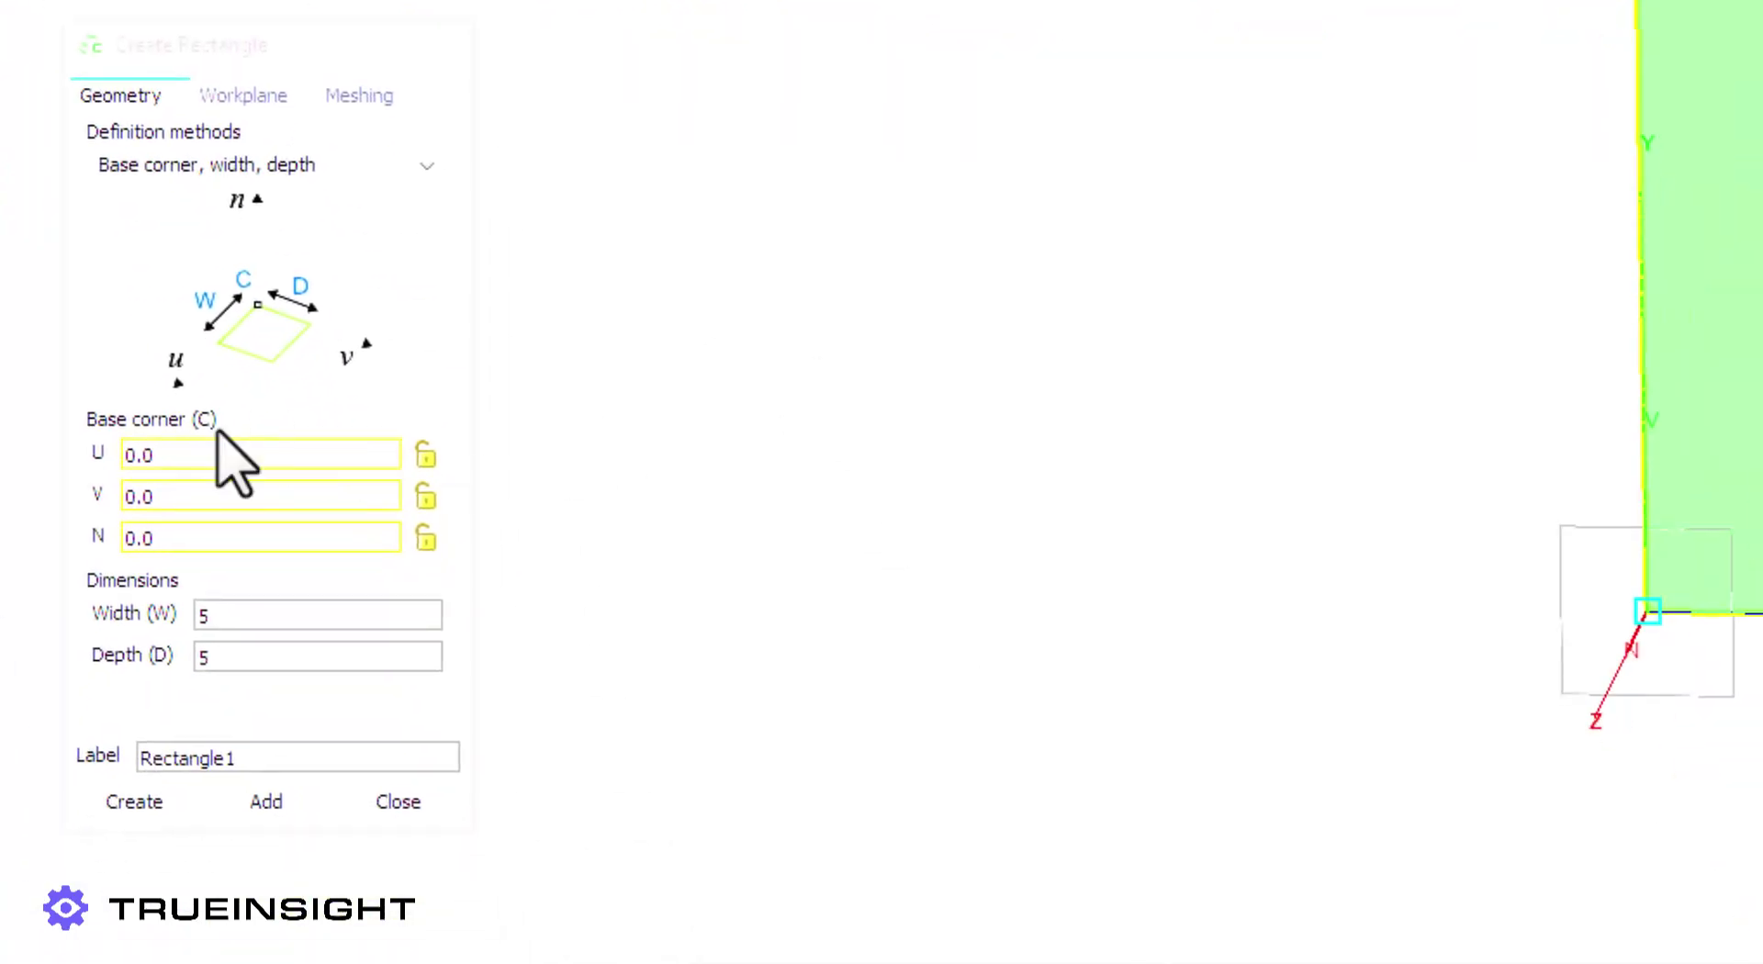
# Draw a rectangle with base corner (-2, 3), width 1 and depth 15
pyautogui.moveTo(224, 445); pyautogui.dragTo(96, 443)
pyautogui.write('-2')
pyautogui.press('Tab')
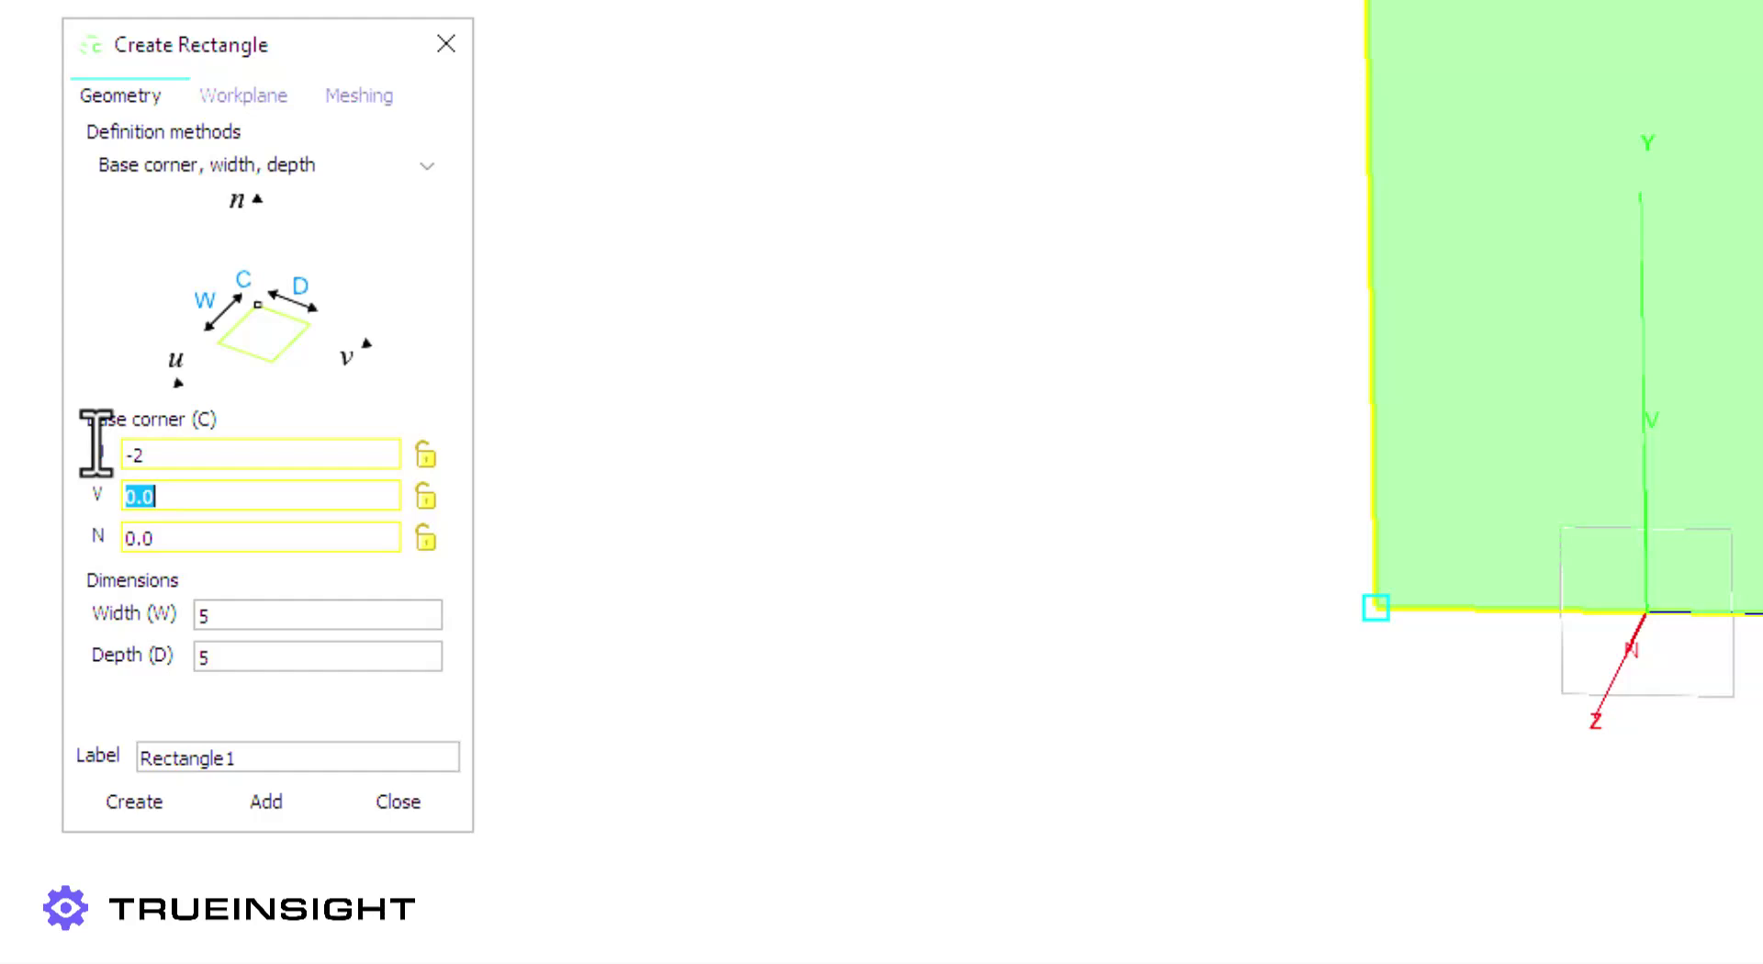
pyautogui.write('3')
pyautogui.press('Tab')
pyautogui.press('Tab')
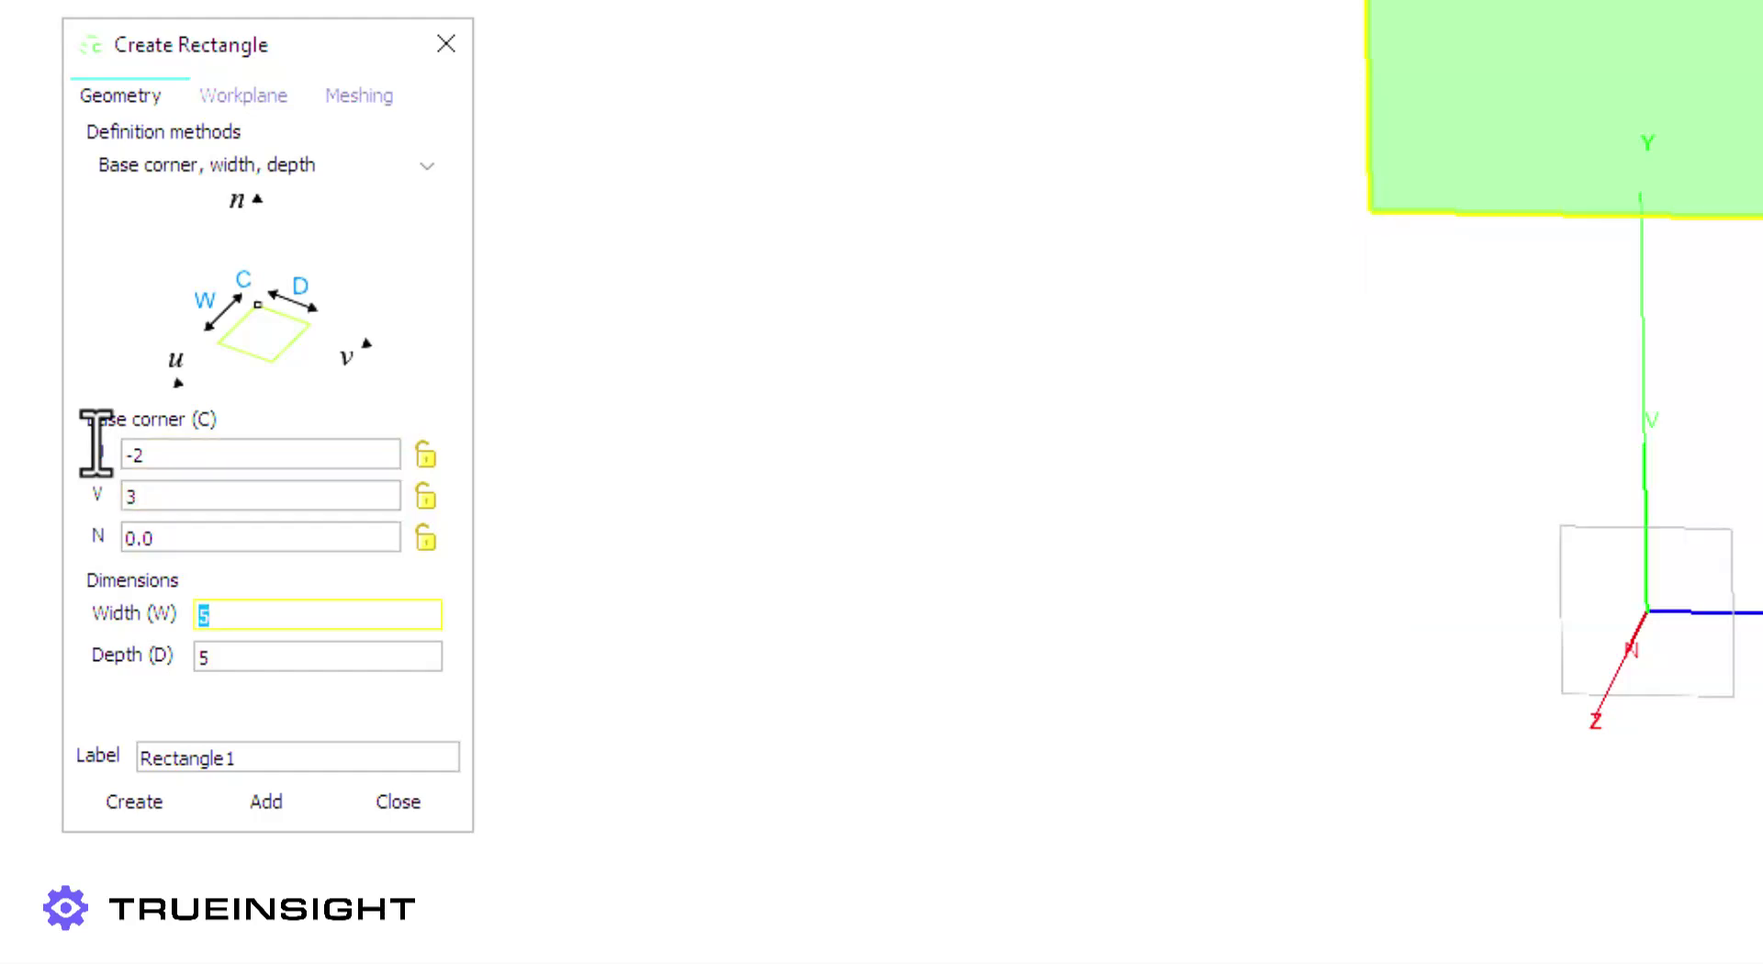
pyautogui.write('1')
pyautogui.press('Tab')
pyautogui.write('15')
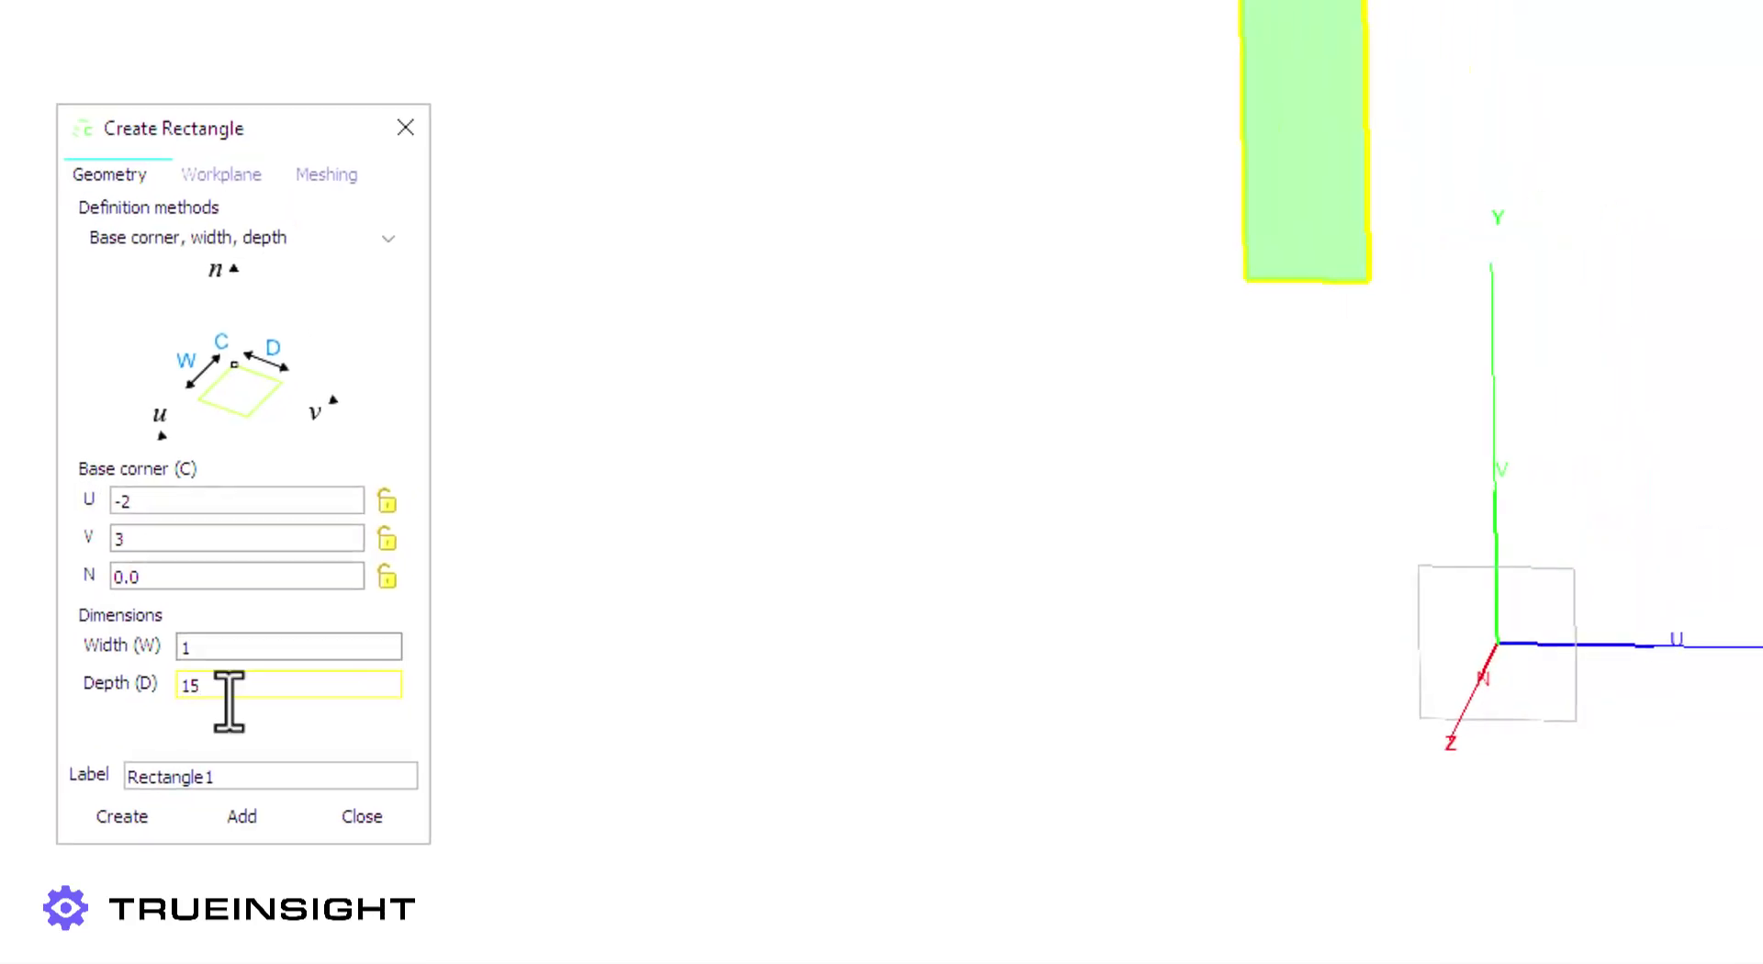
pyautogui.click(241, 816)
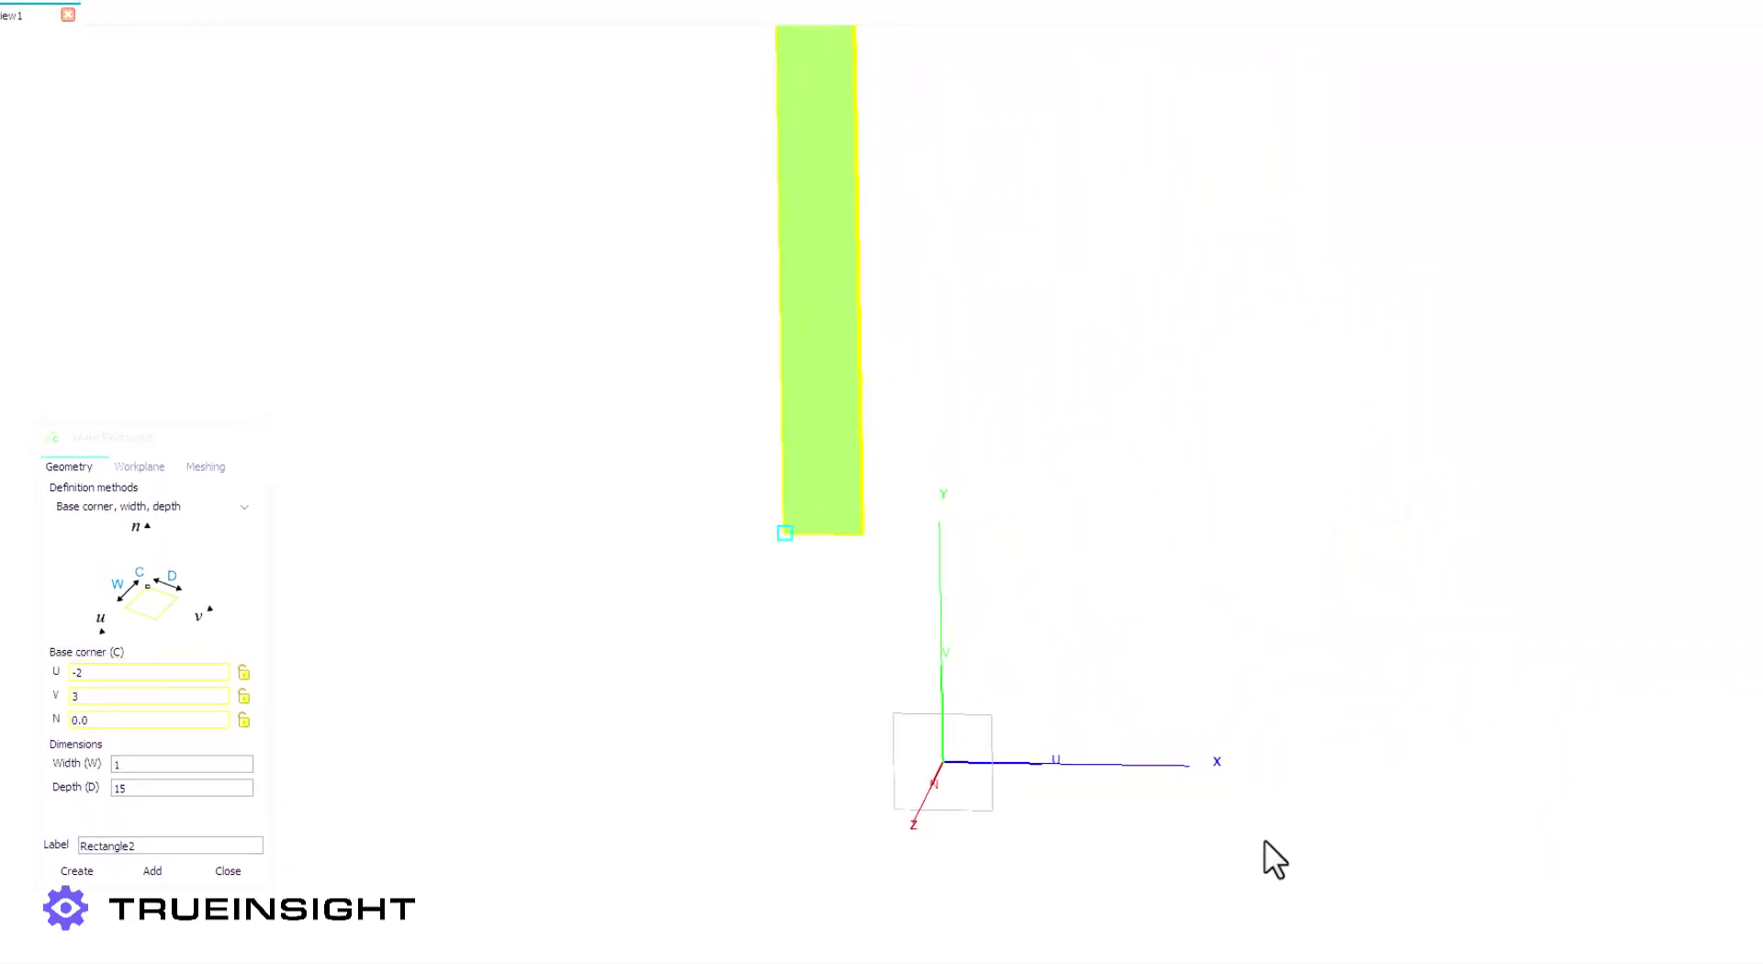
# Draw a second rectangle at corner (-1, 3), width 2 and depth 1
pyautogui.click(111, 676)
pyautogui.press('BackSpace')
pyautogui.write('1')
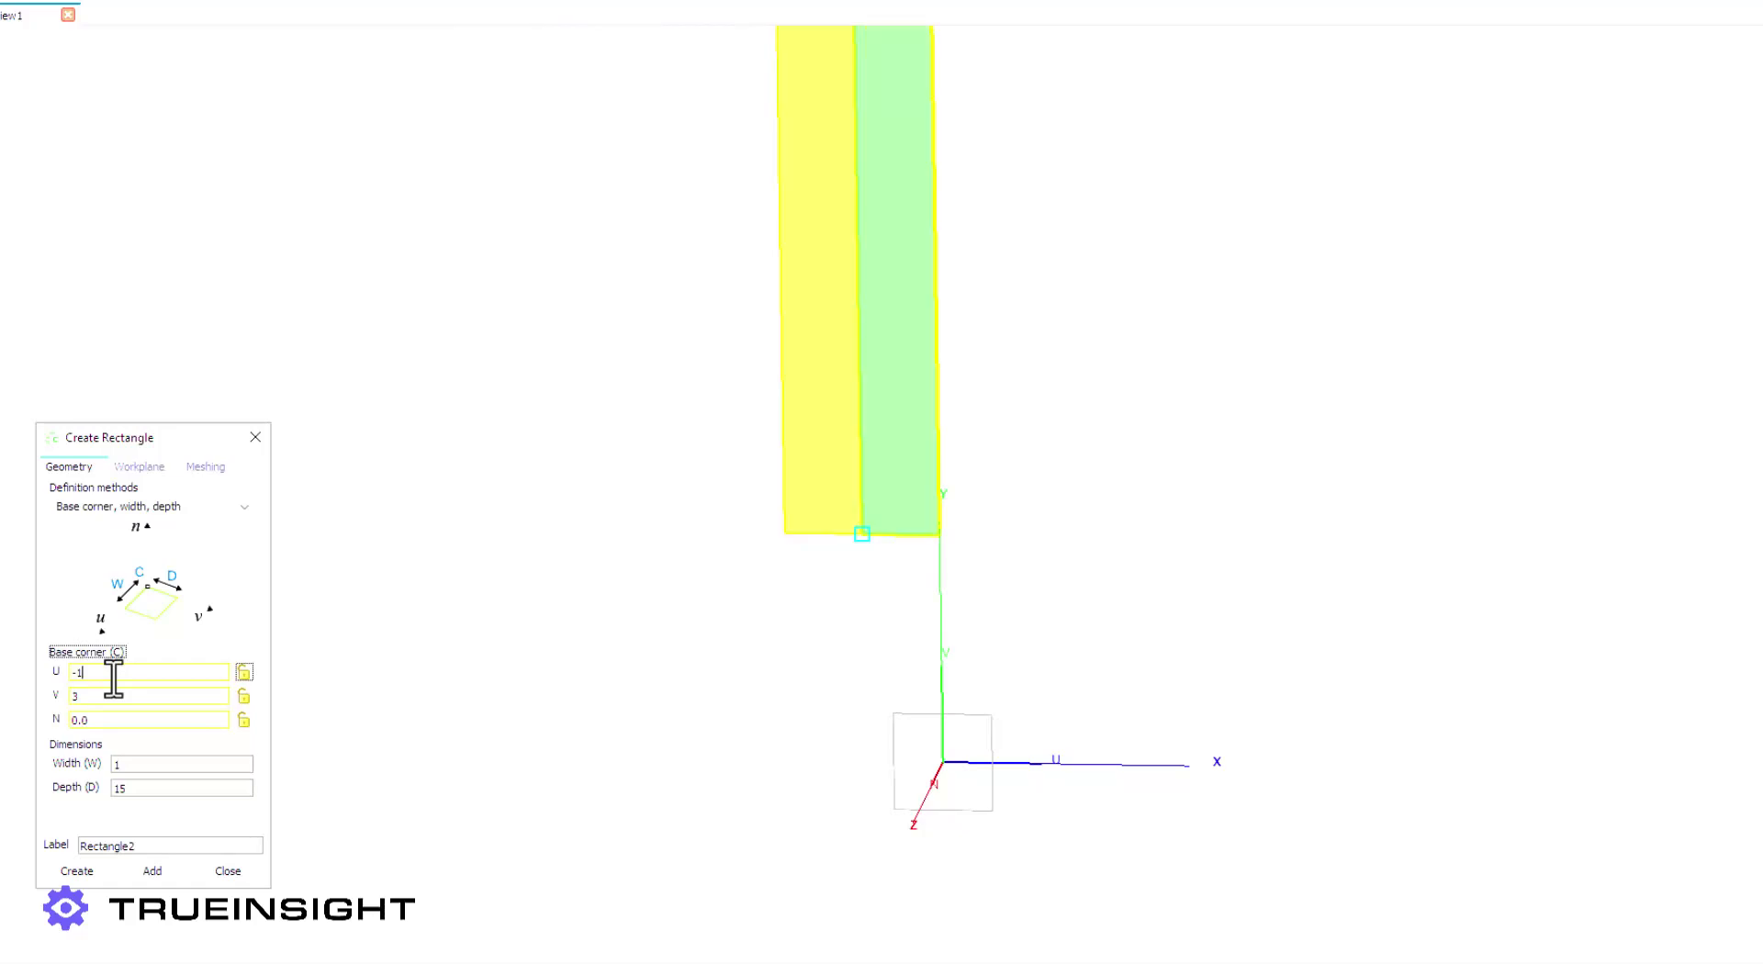
pyautogui.press('Tab')
pyautogui.press('Tab')
pyautogui.press('Tab')
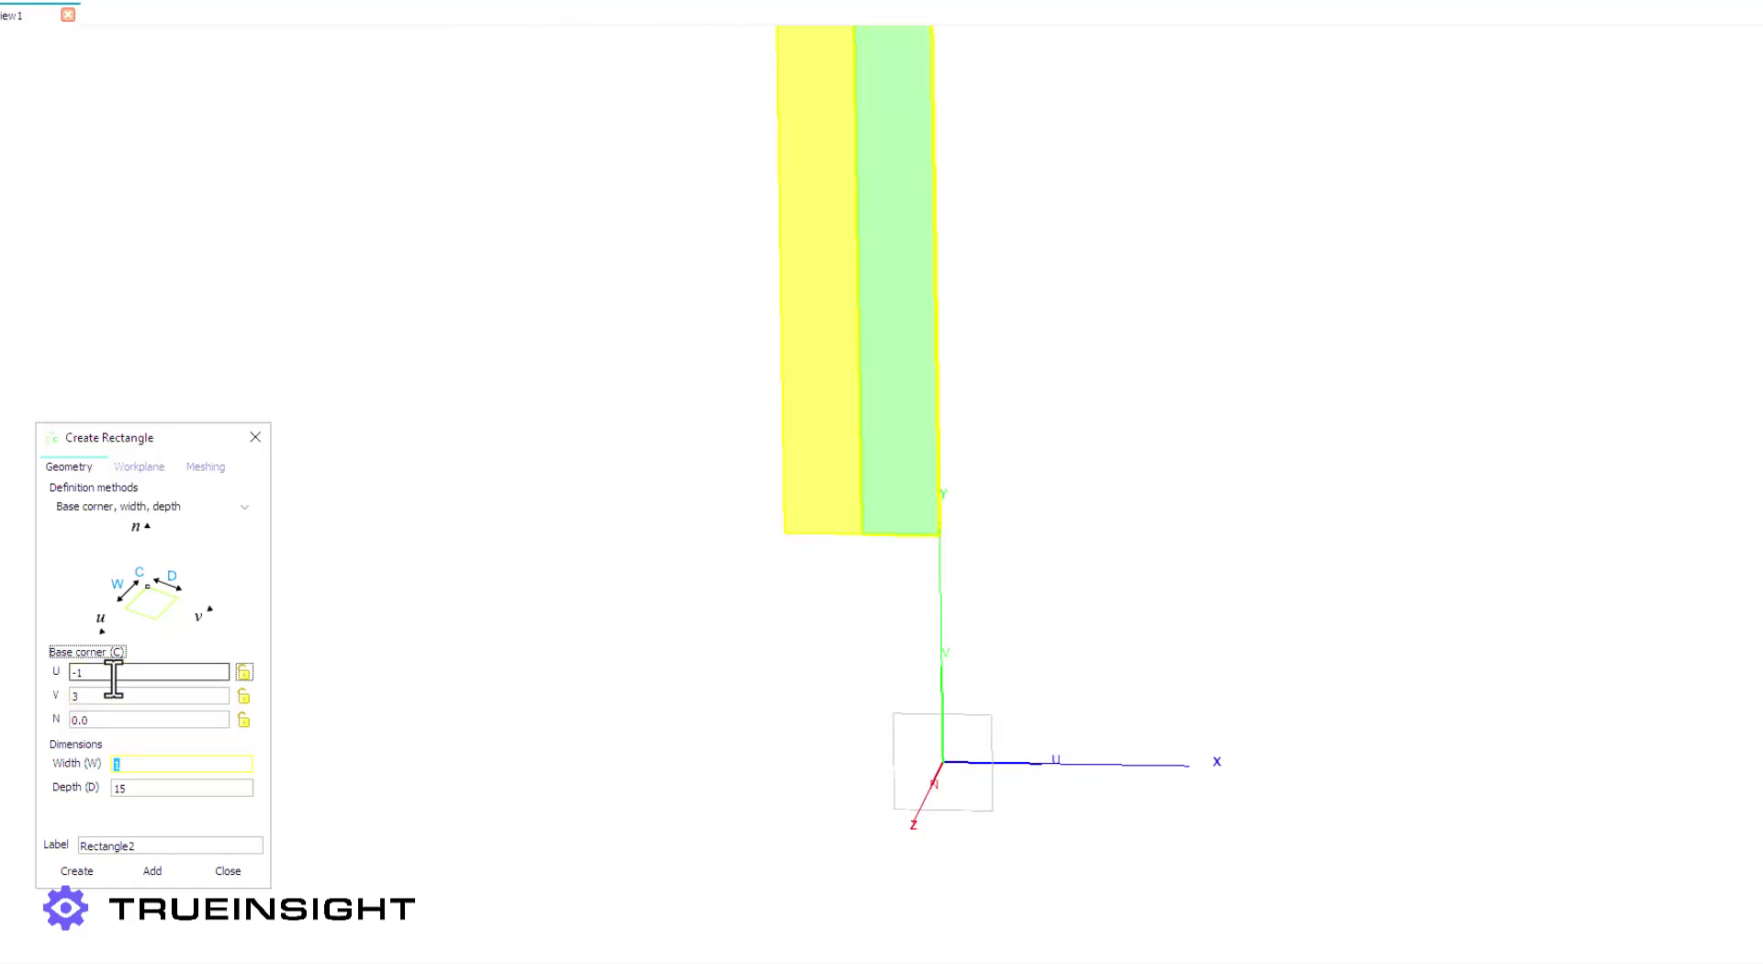
pyautogui.write('2')
pyautogui.press('Tab')
pyautogui.write('1')
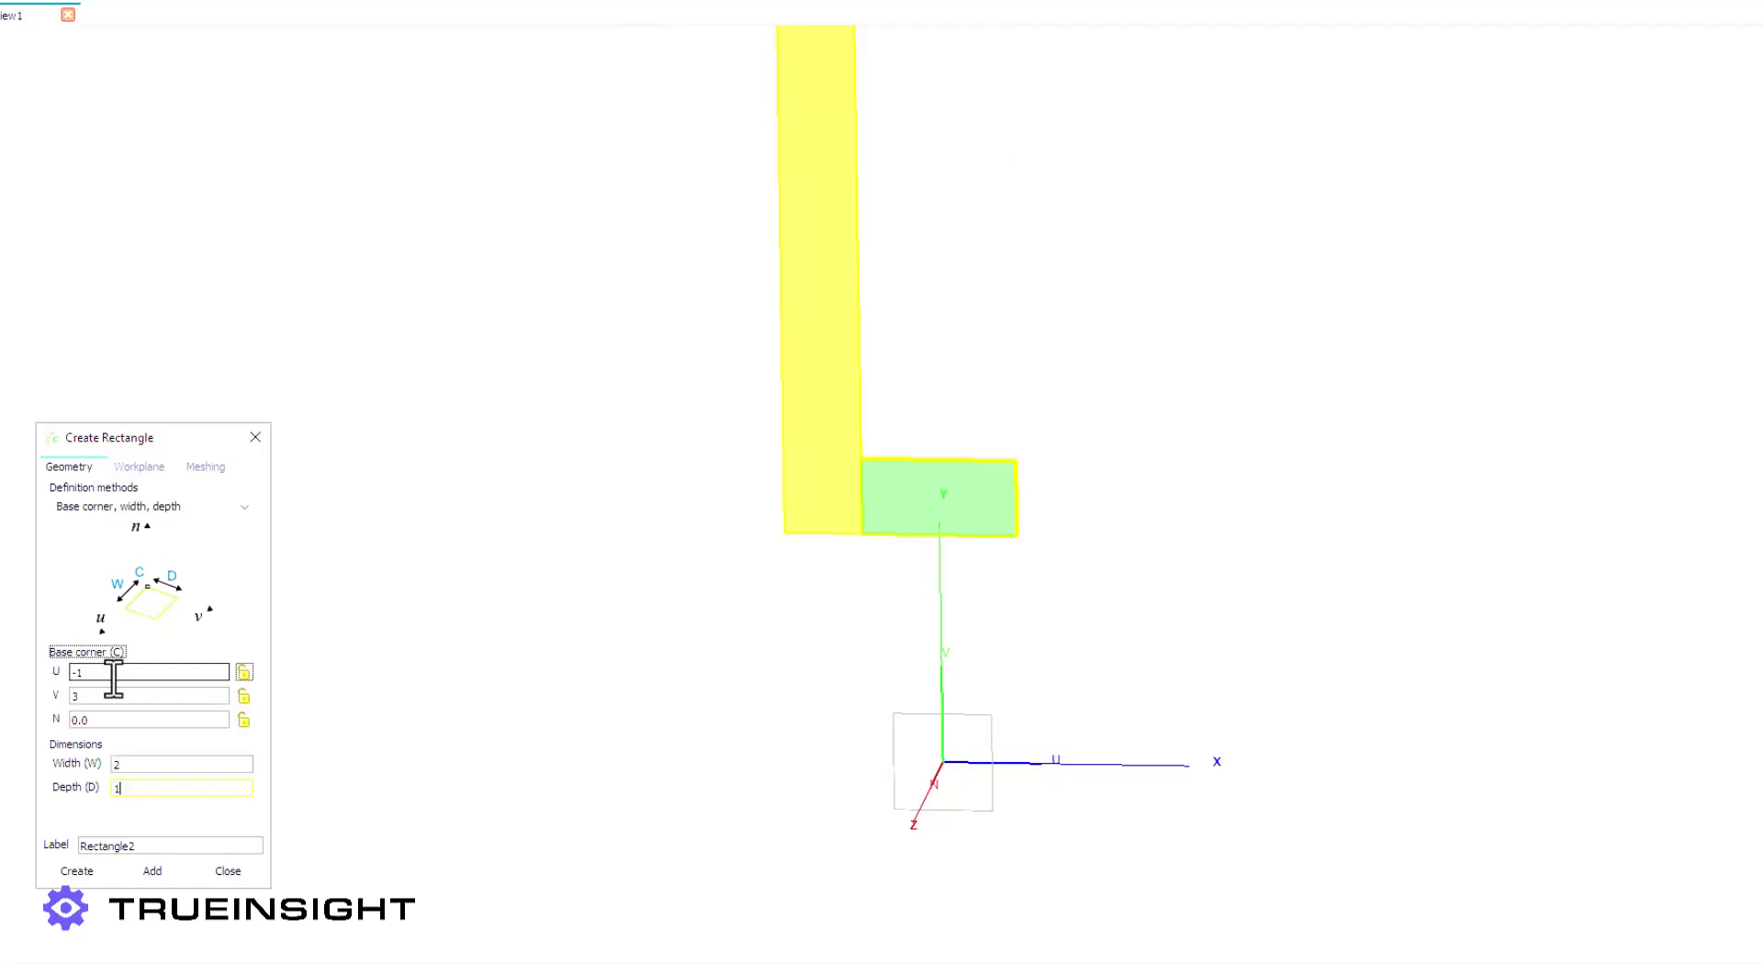
pyautogui.click(81, 868)
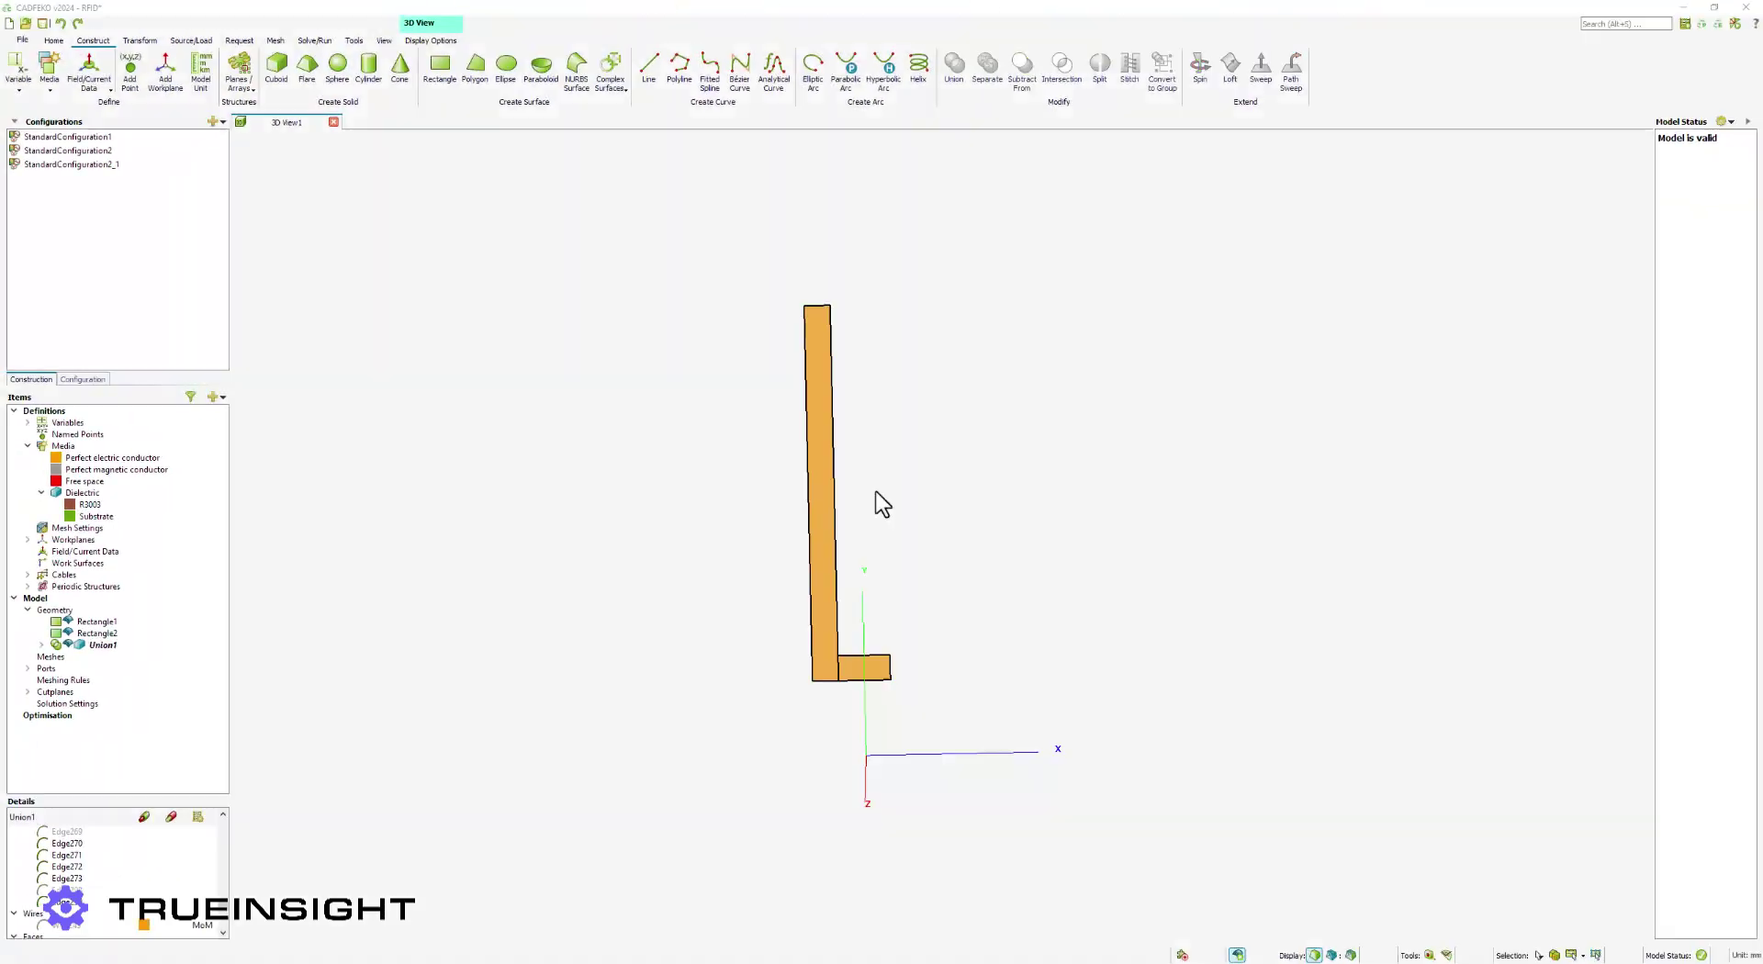
# Union the two rectangles into one L-shaped part
pyautogui.click(832, 505)
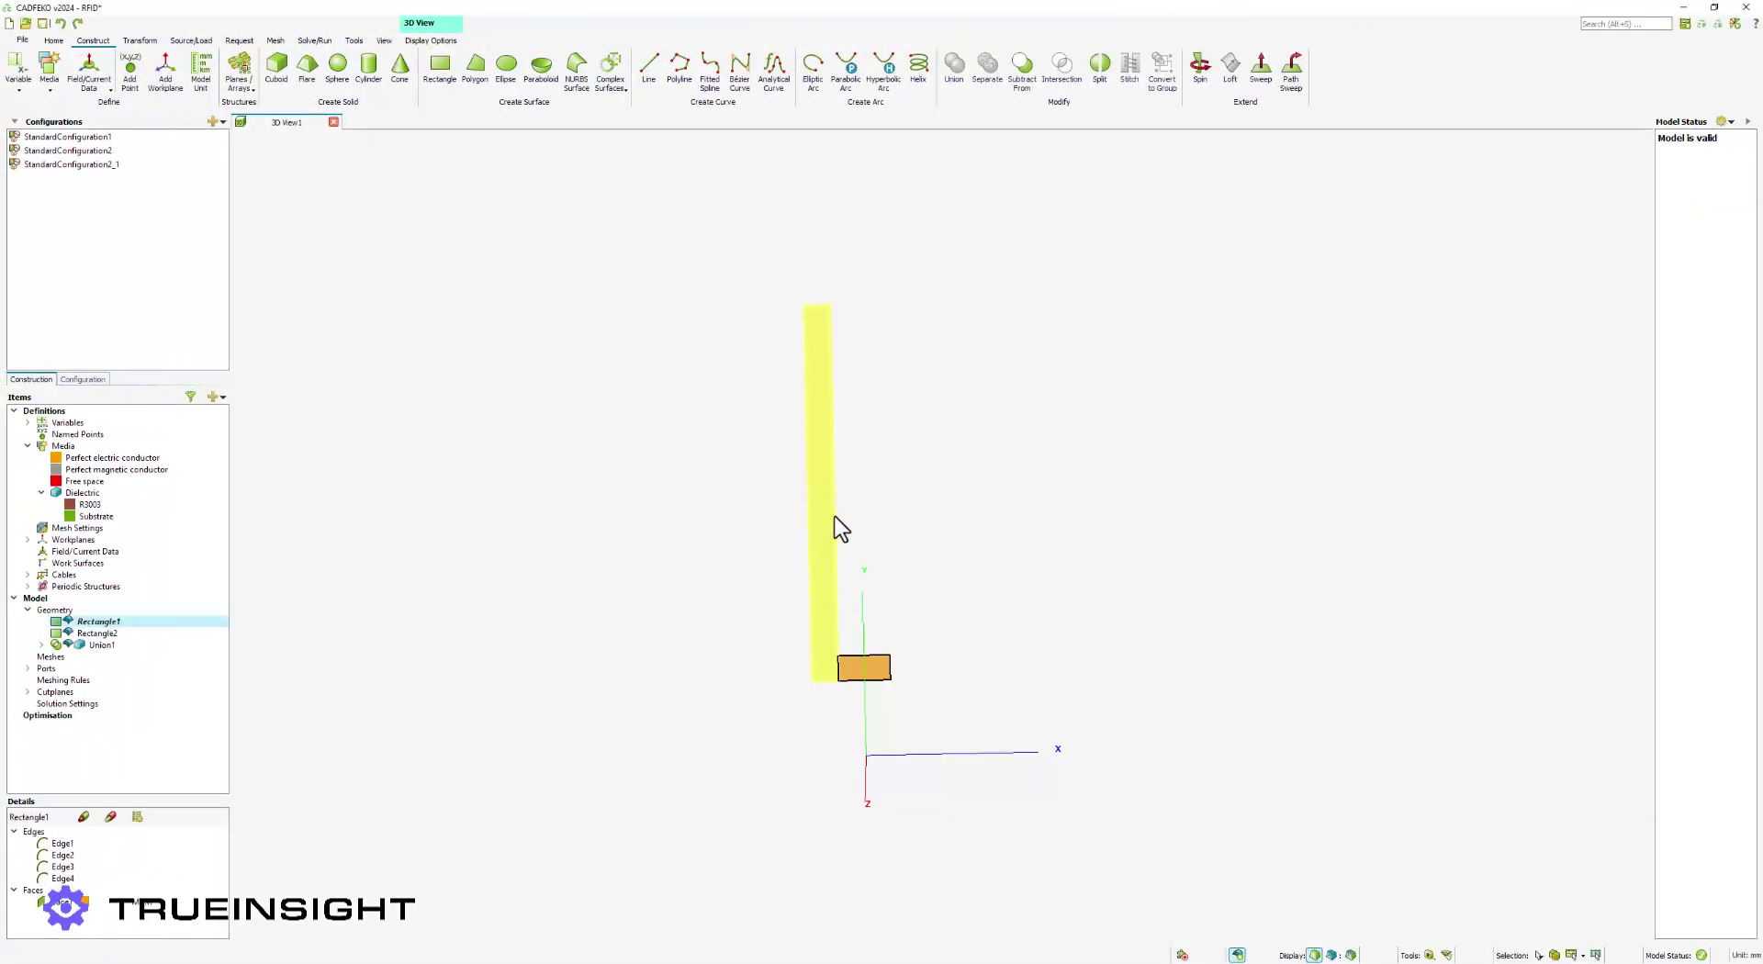
pyautogui.rightClick(854, 674)
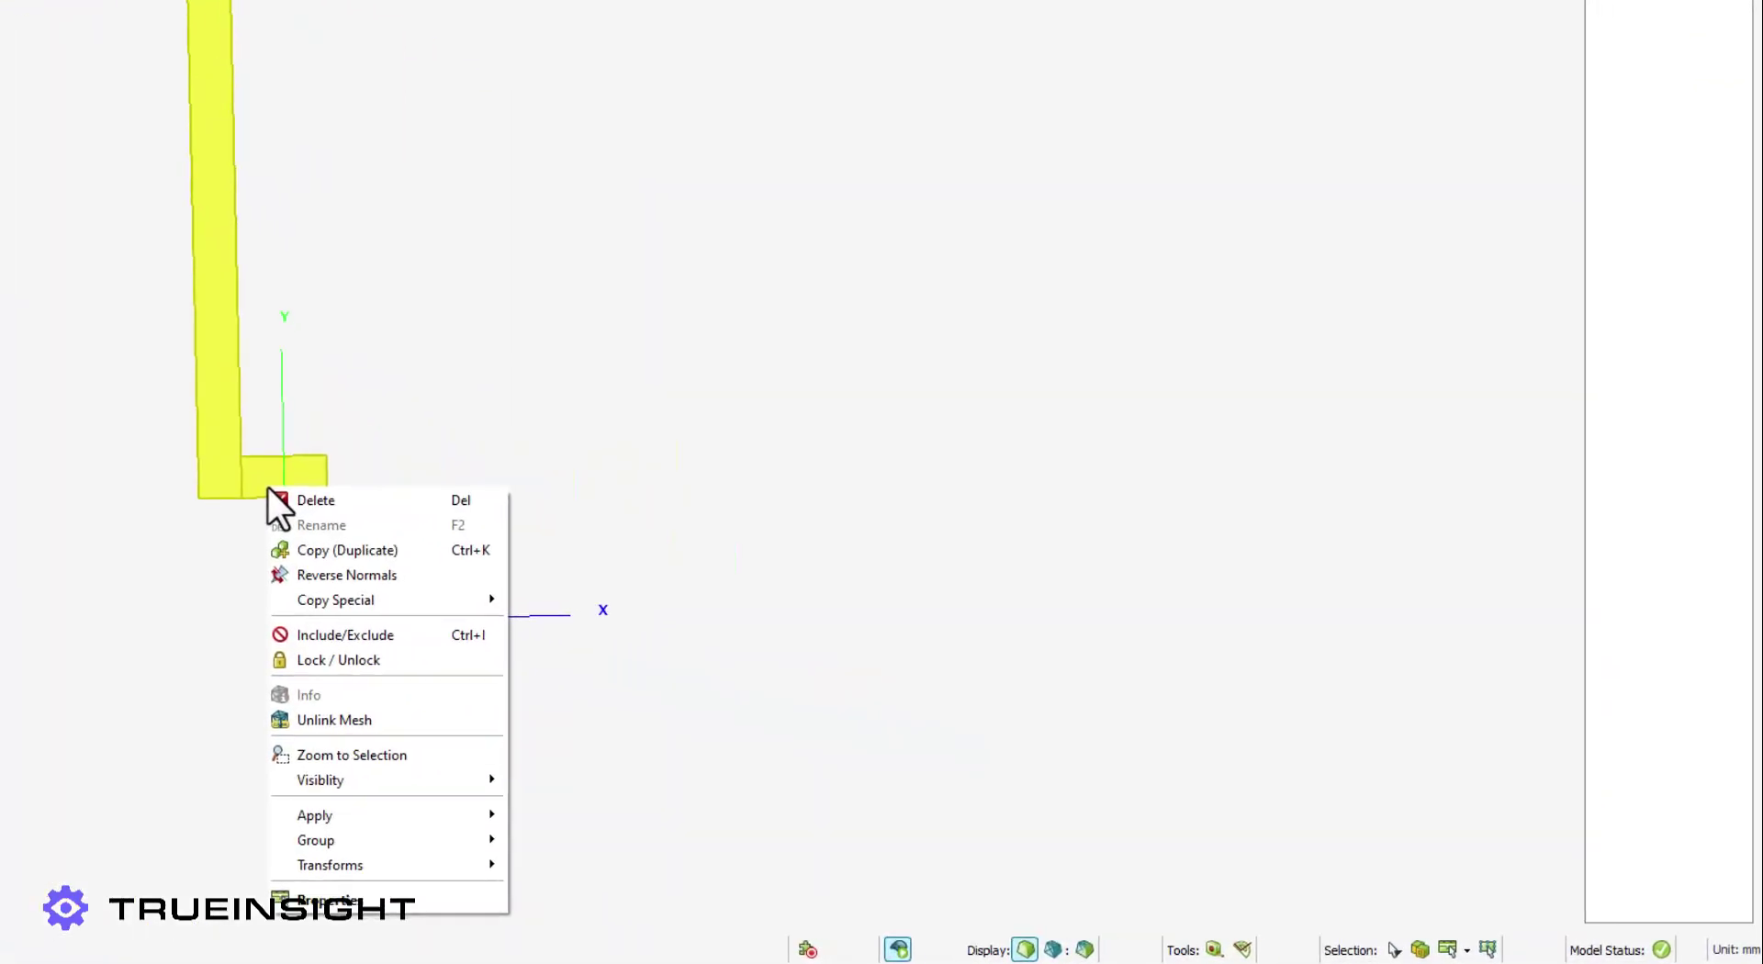
pyautogui.moveTo(443, 809)
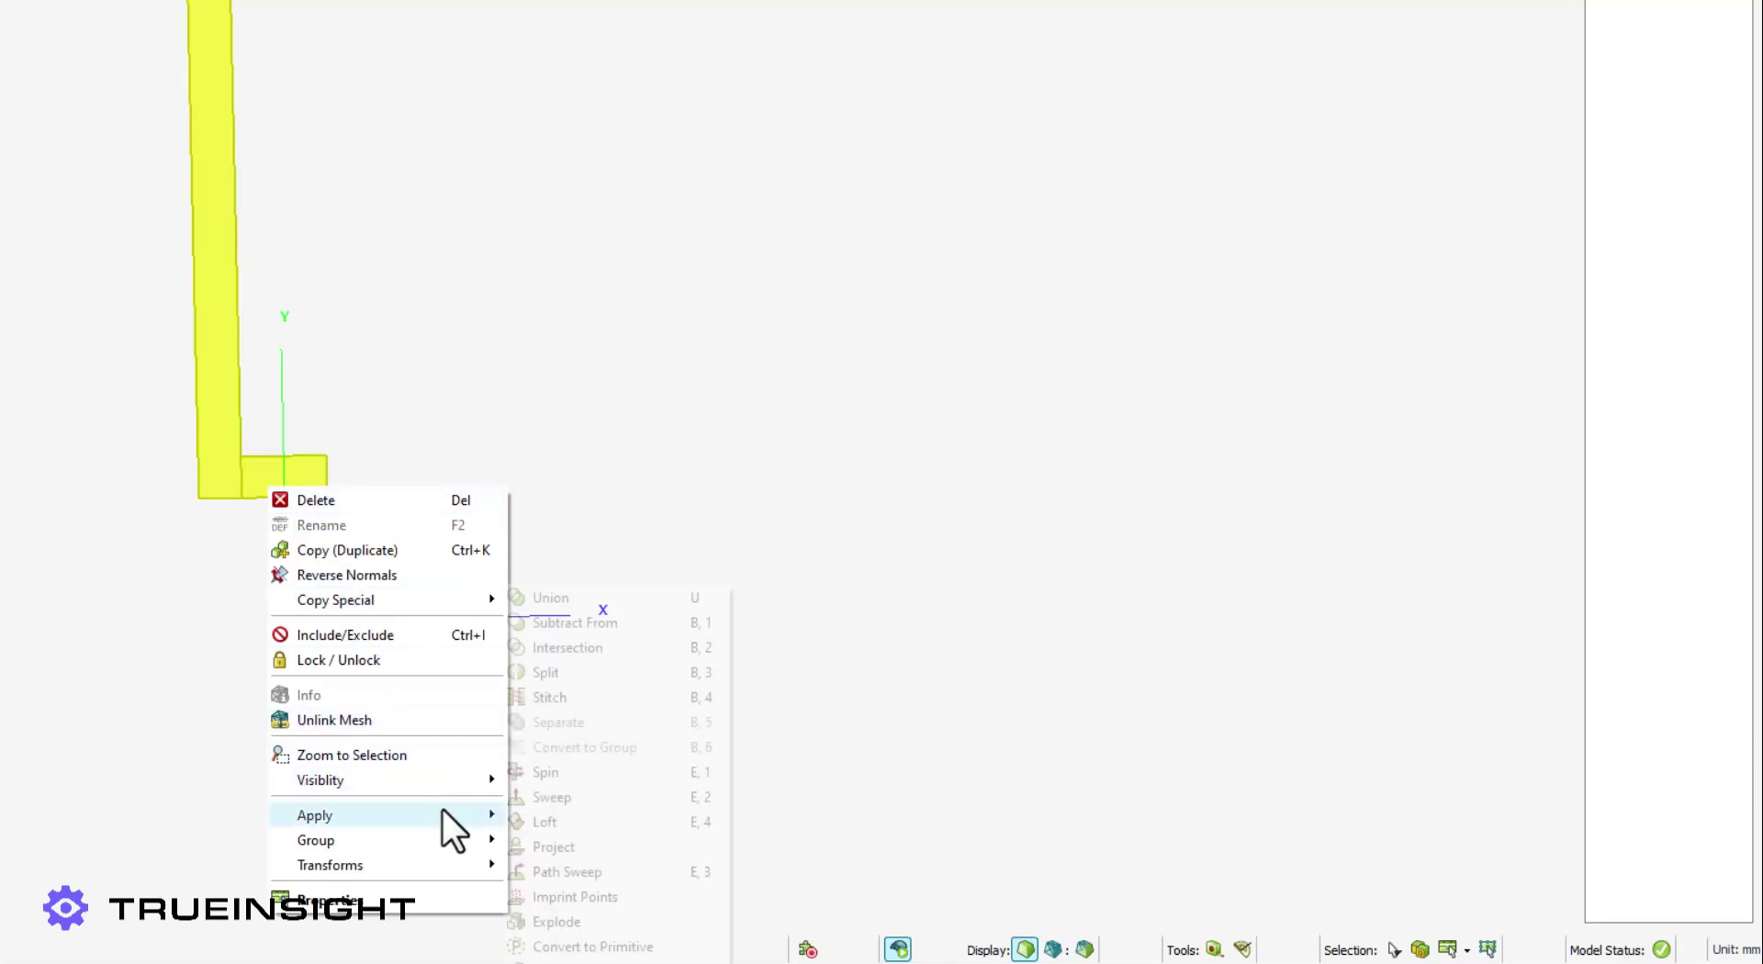
pyautogui.click(613, 597)
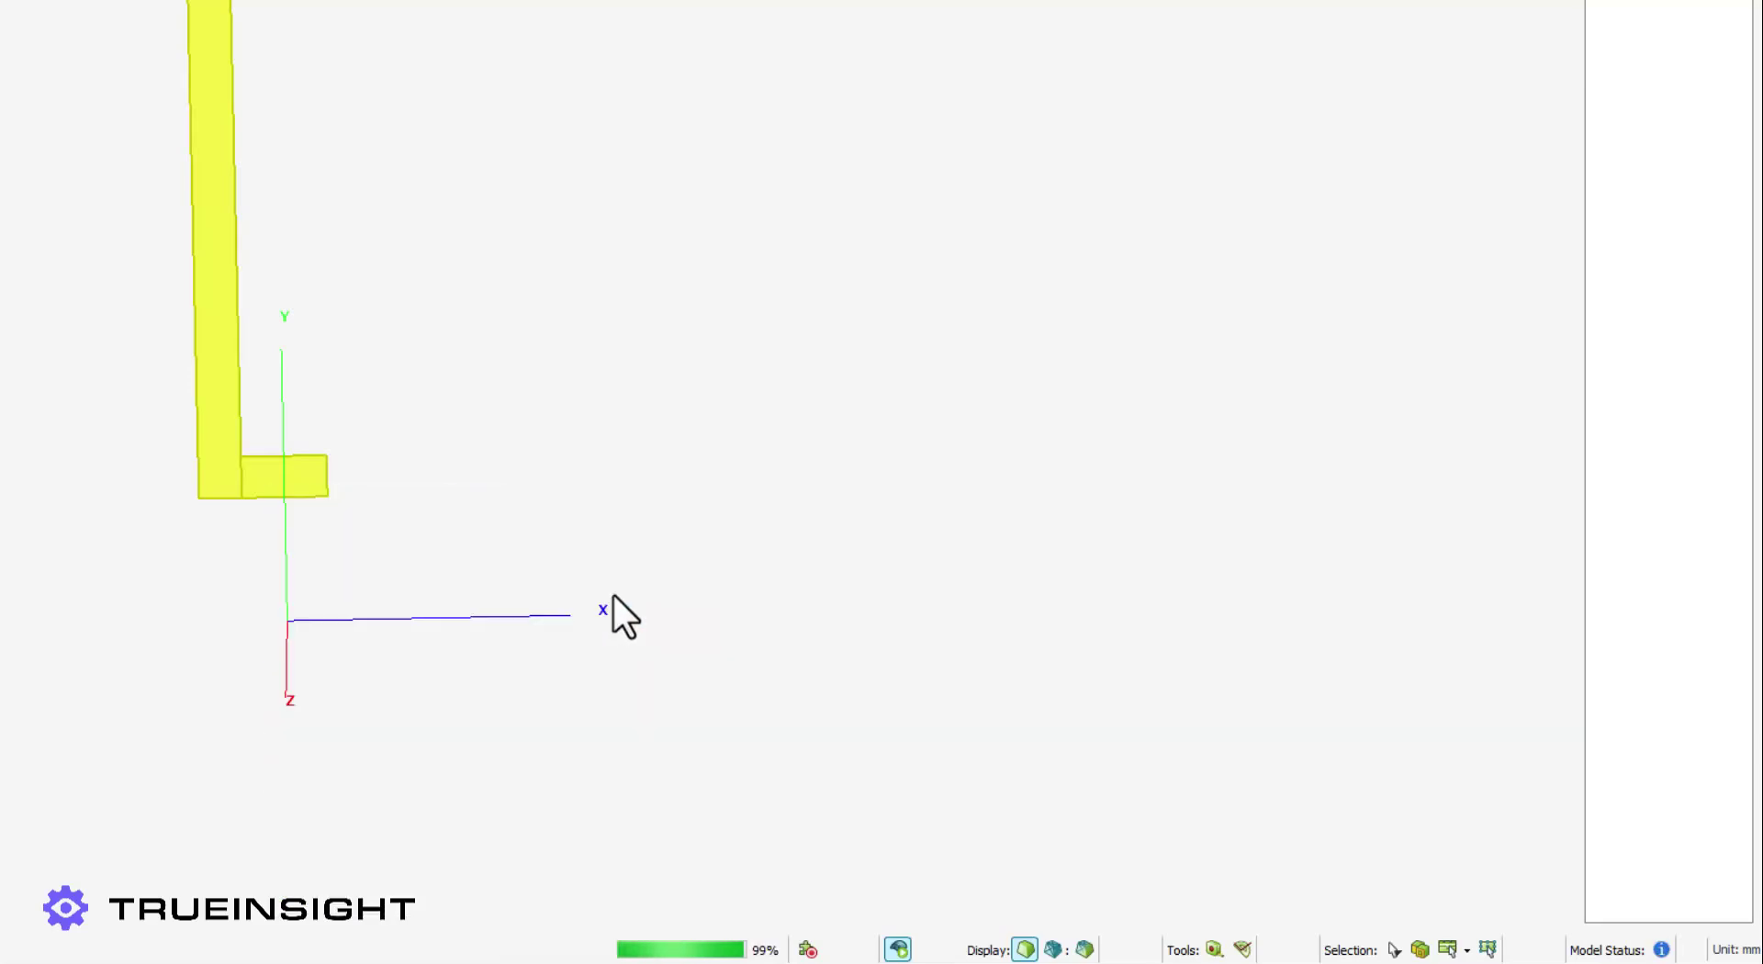
# Make a translated copy of the L shape shifted 3 units along U
pyautogui.rightClick(227, 443)
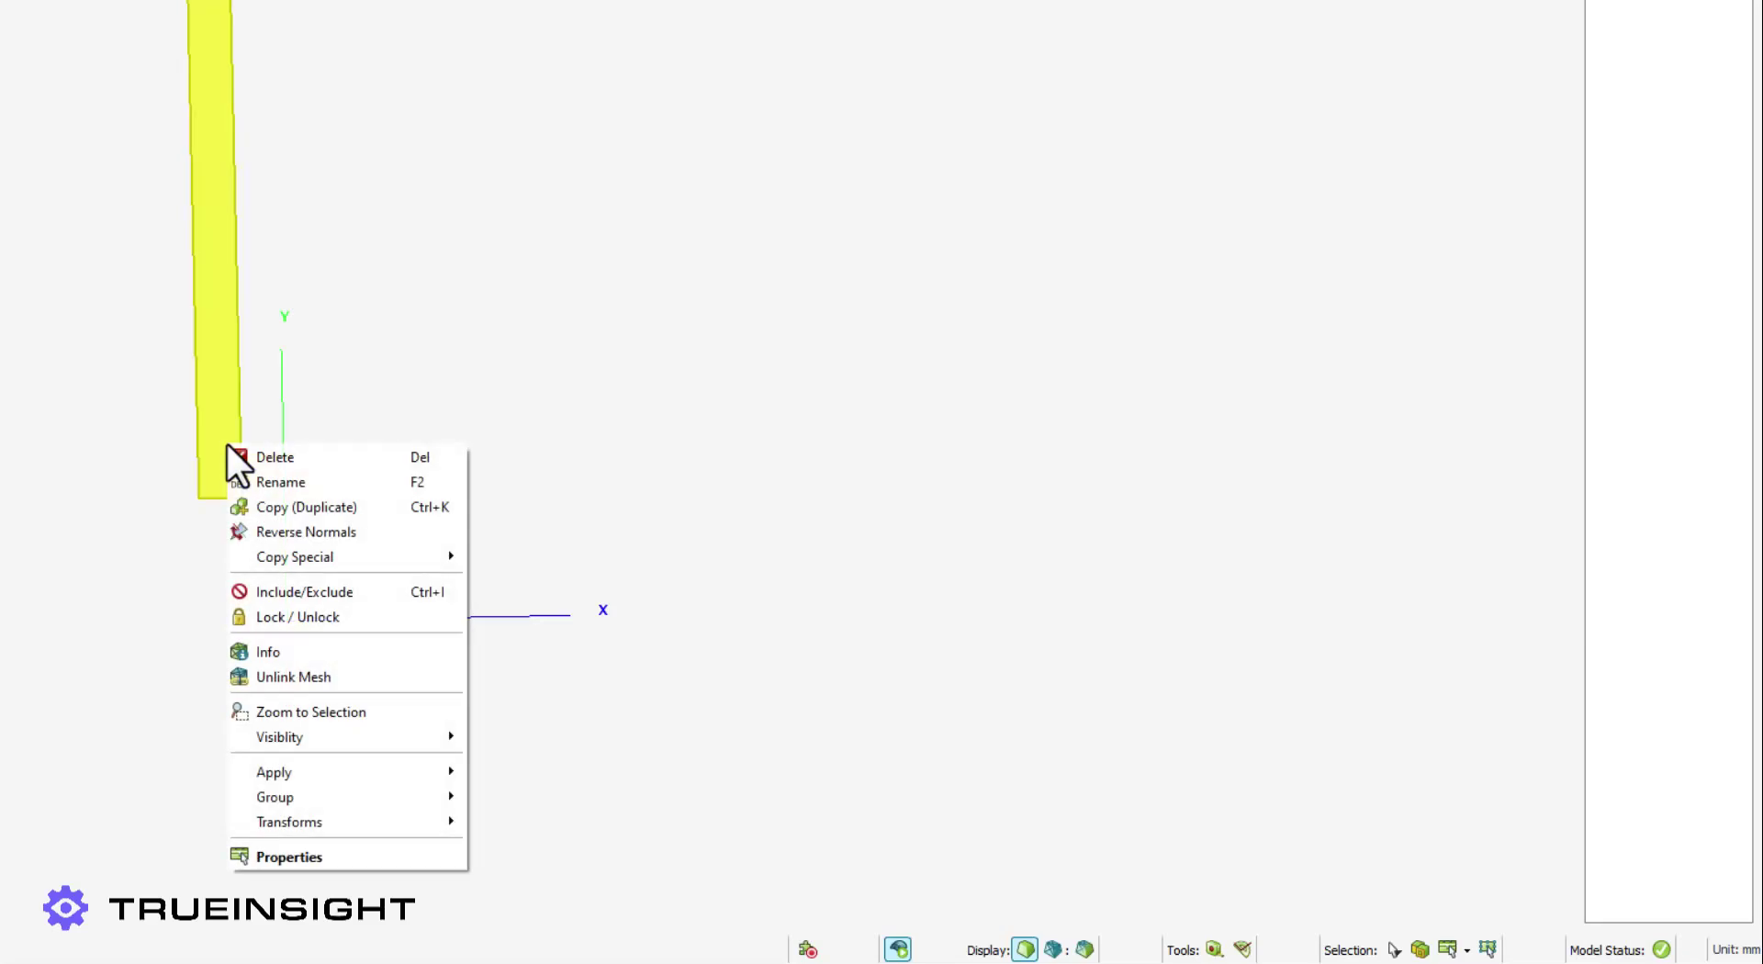
pyautogui.moveTo(356, 557)
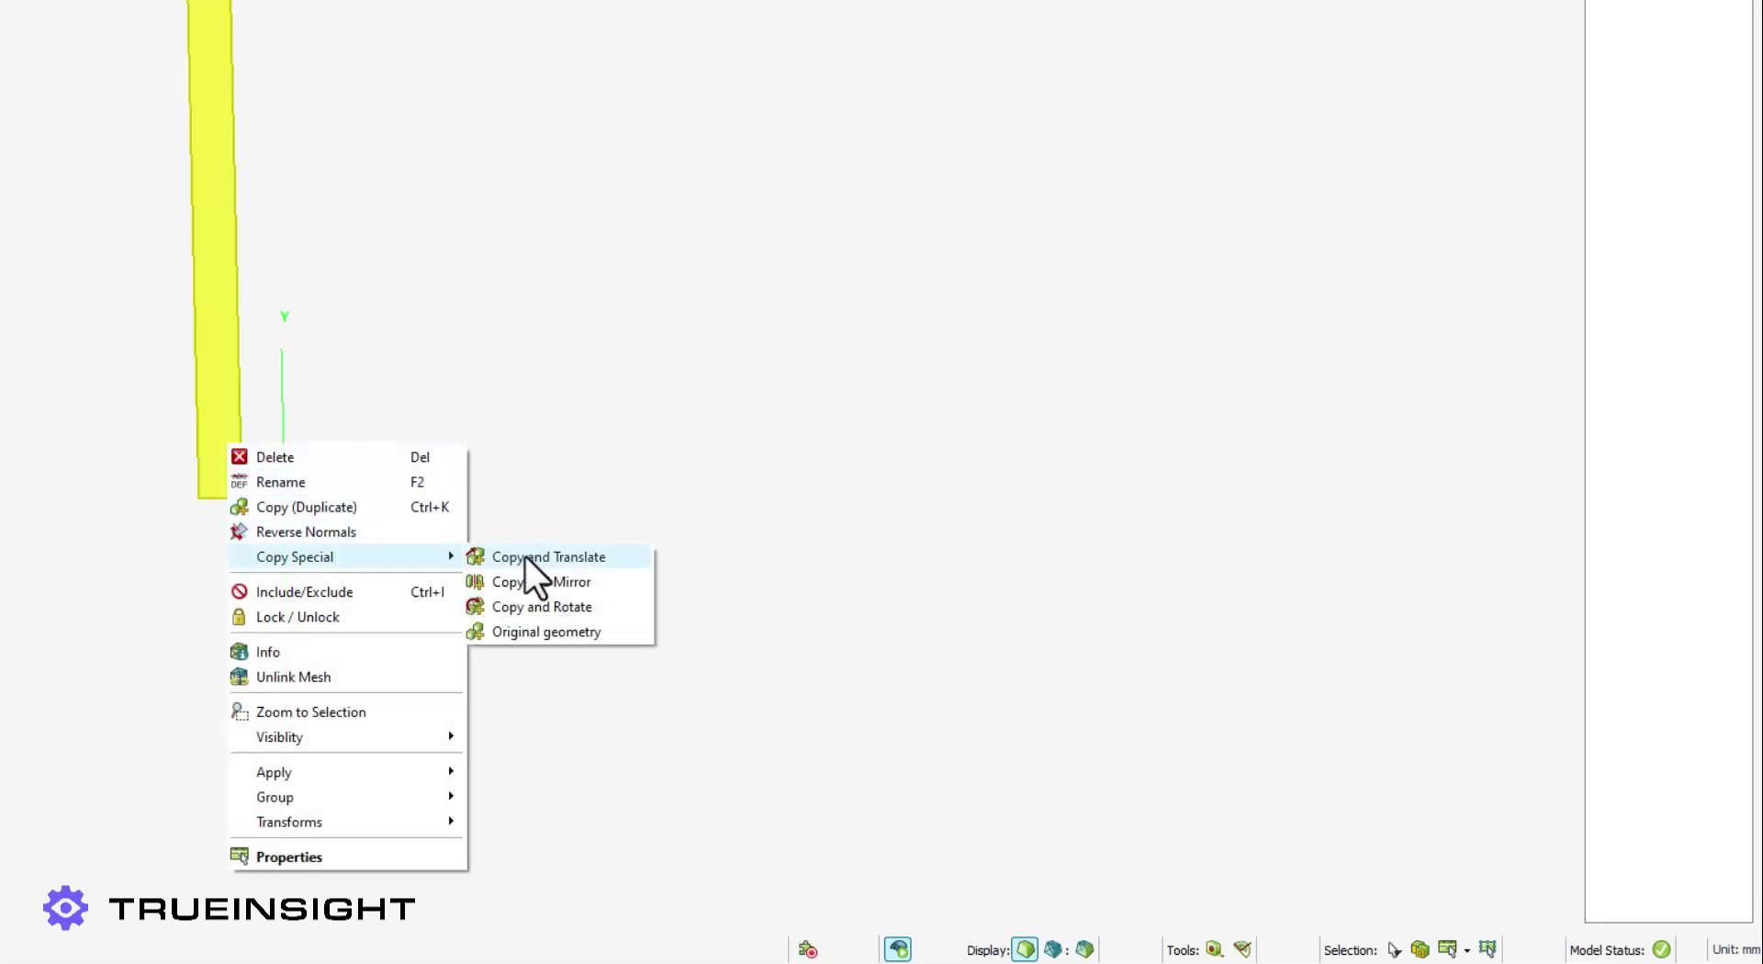
pyautogui.click(527, 557)
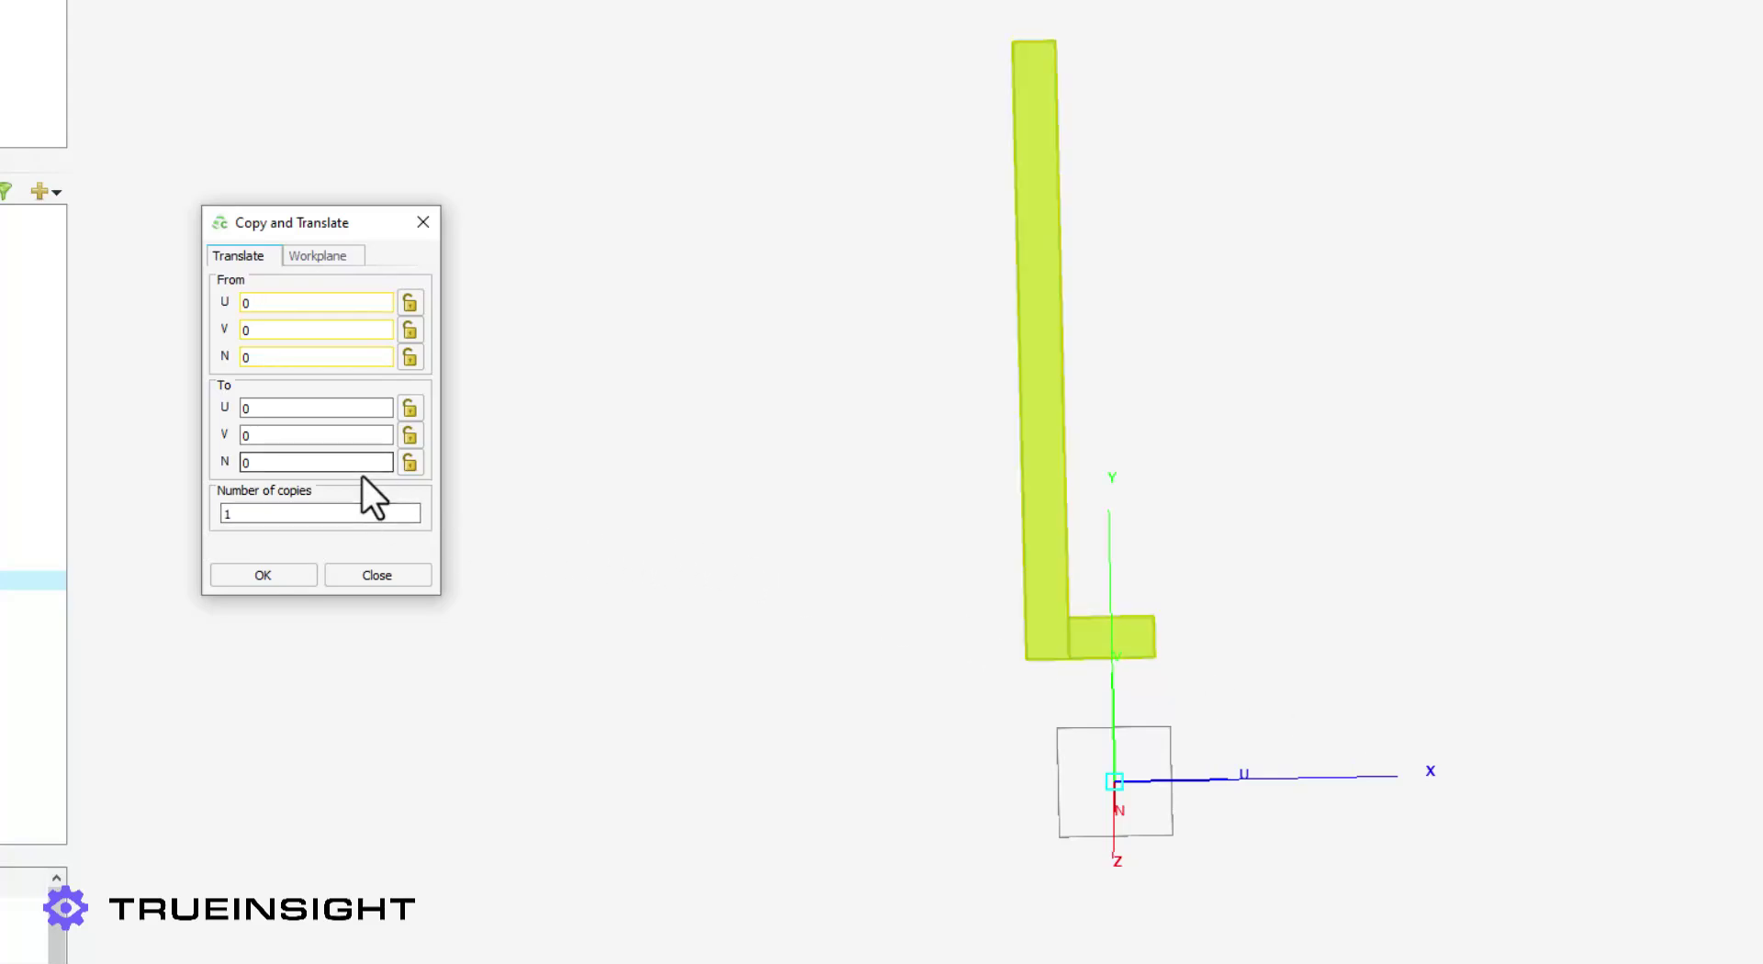
pyautogui.click(241, 409)
pyautogui.write('100')
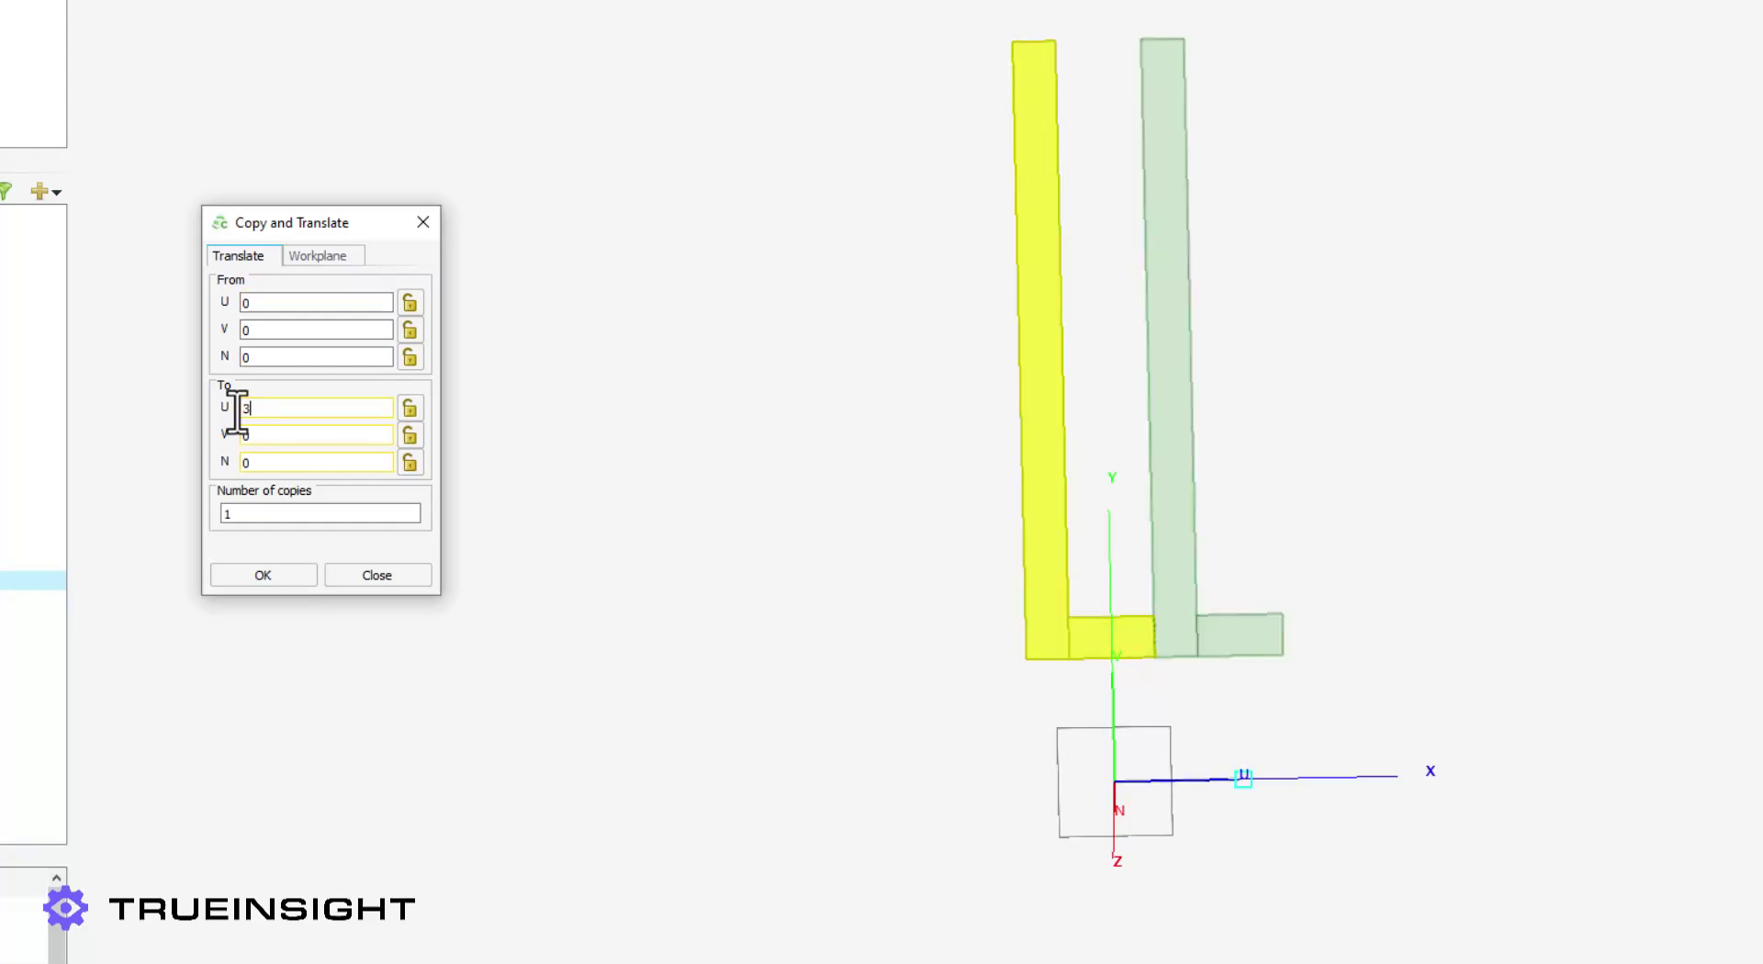
pyautogui.click(268, 579)
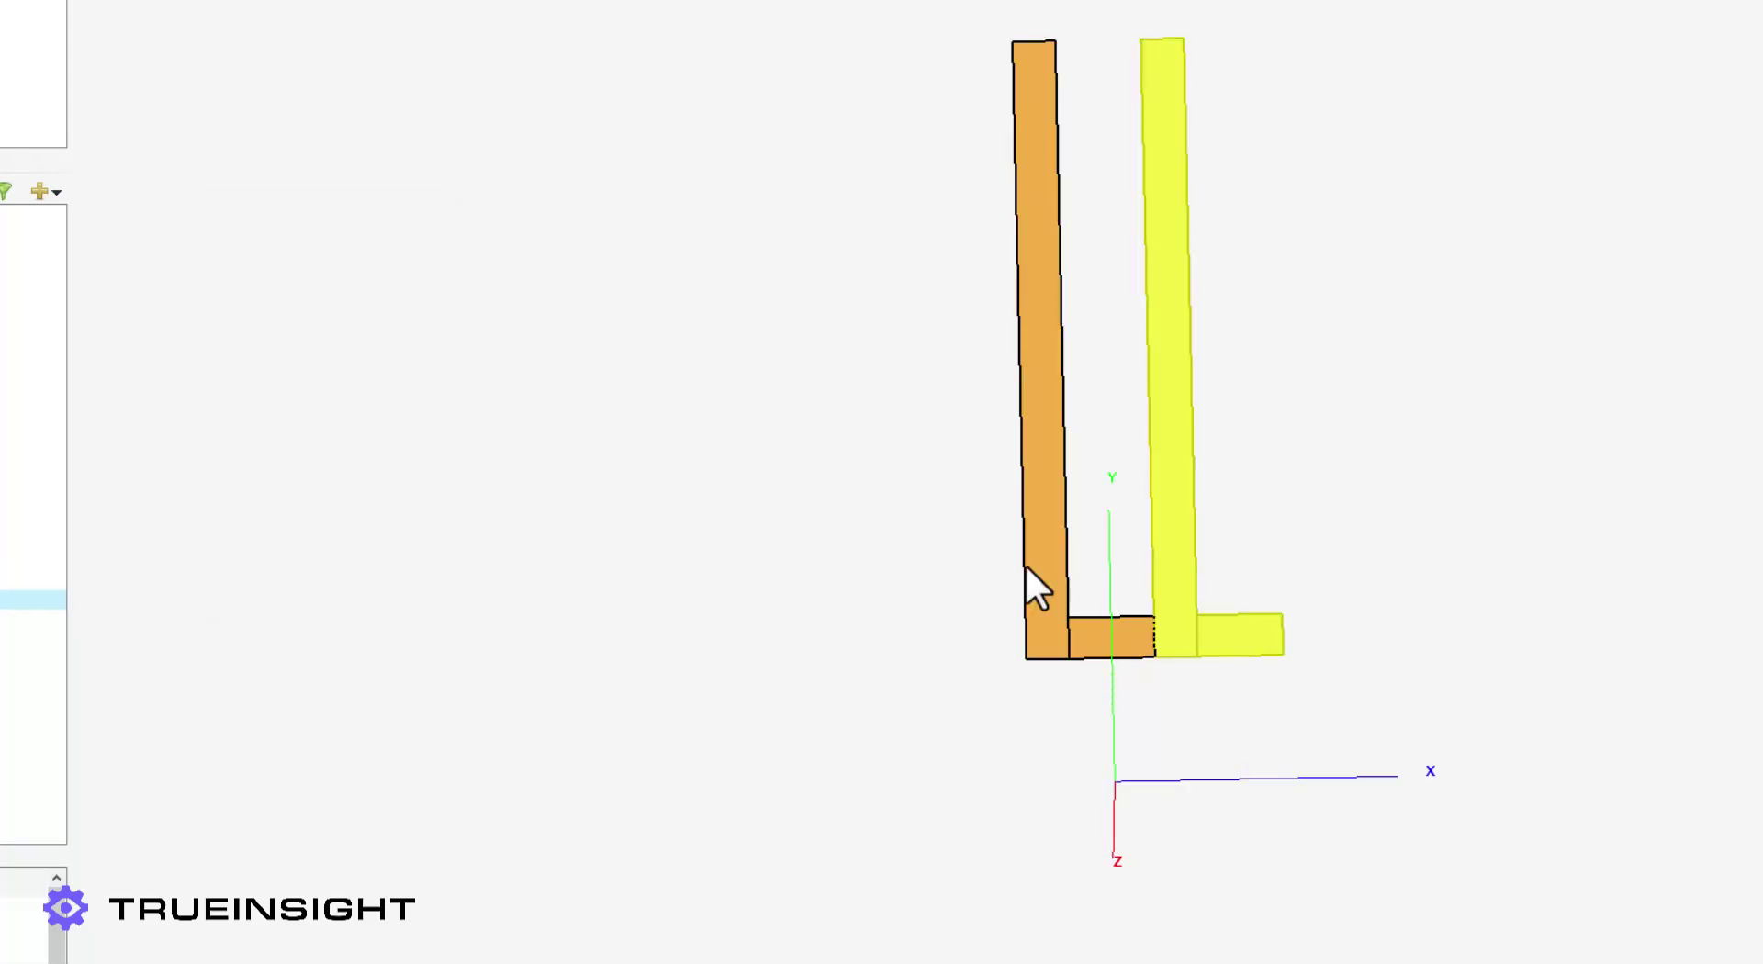
# Rotate the copied L 180° about a U-direction axis through origin V 10.5
pyautogui.rightClick(1165, 527)
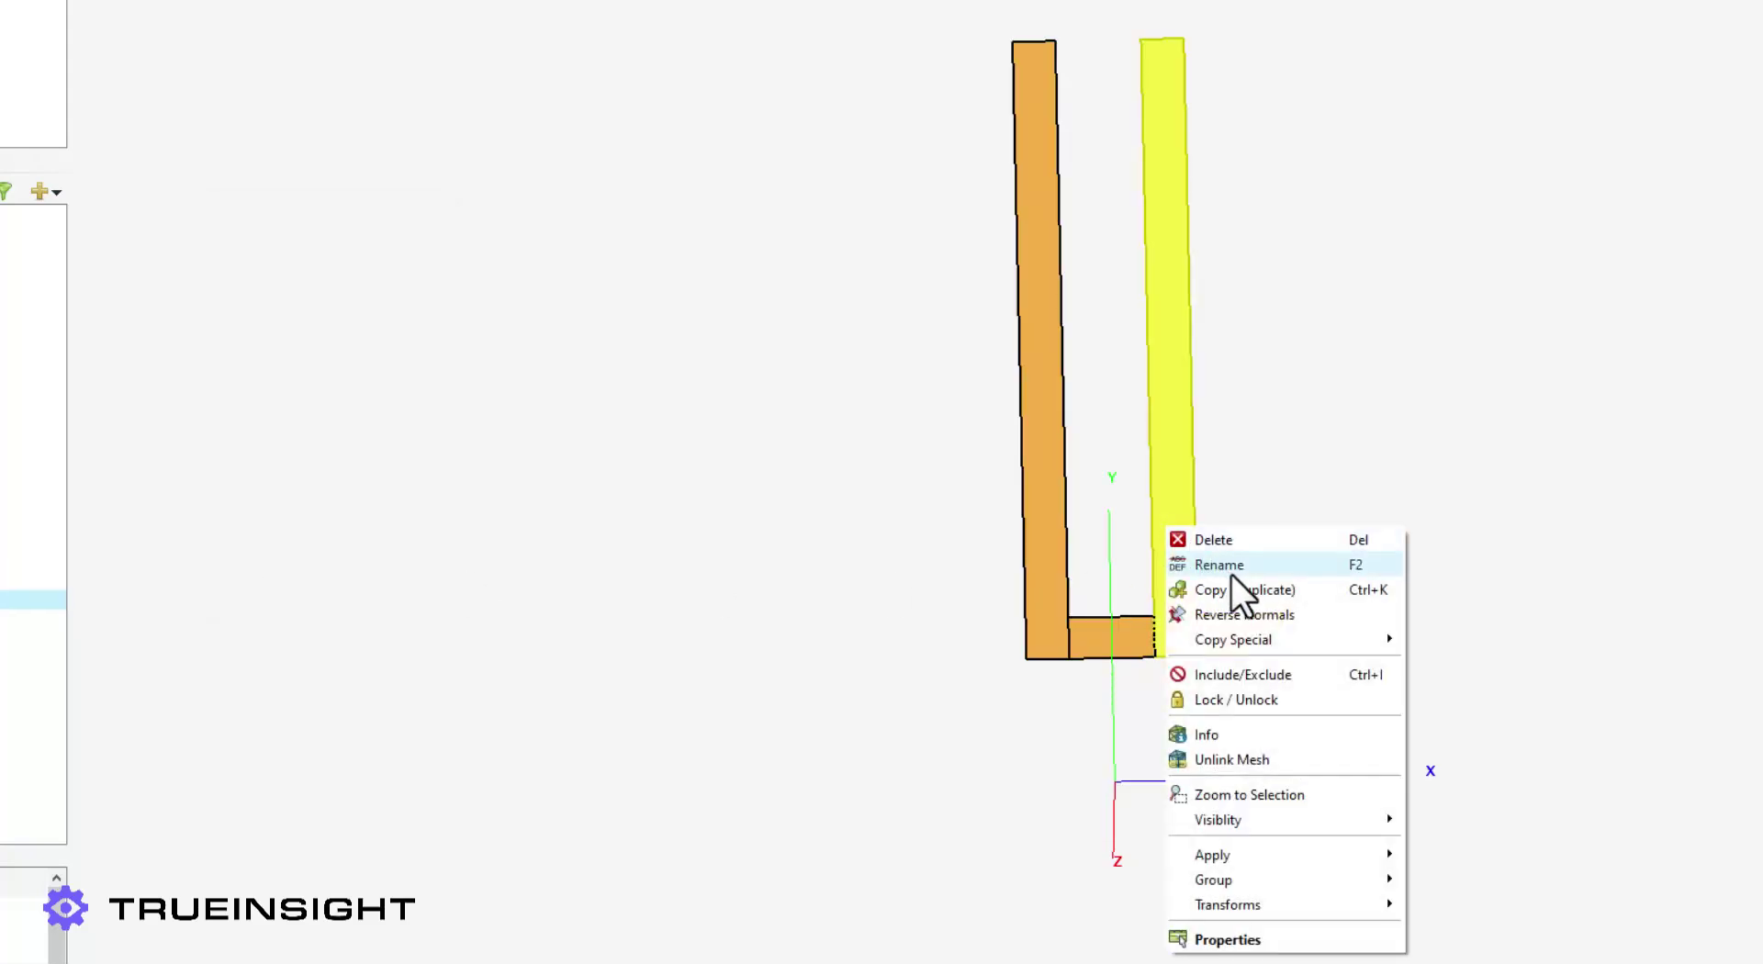
pyautogui.moveTo(1323, 898)
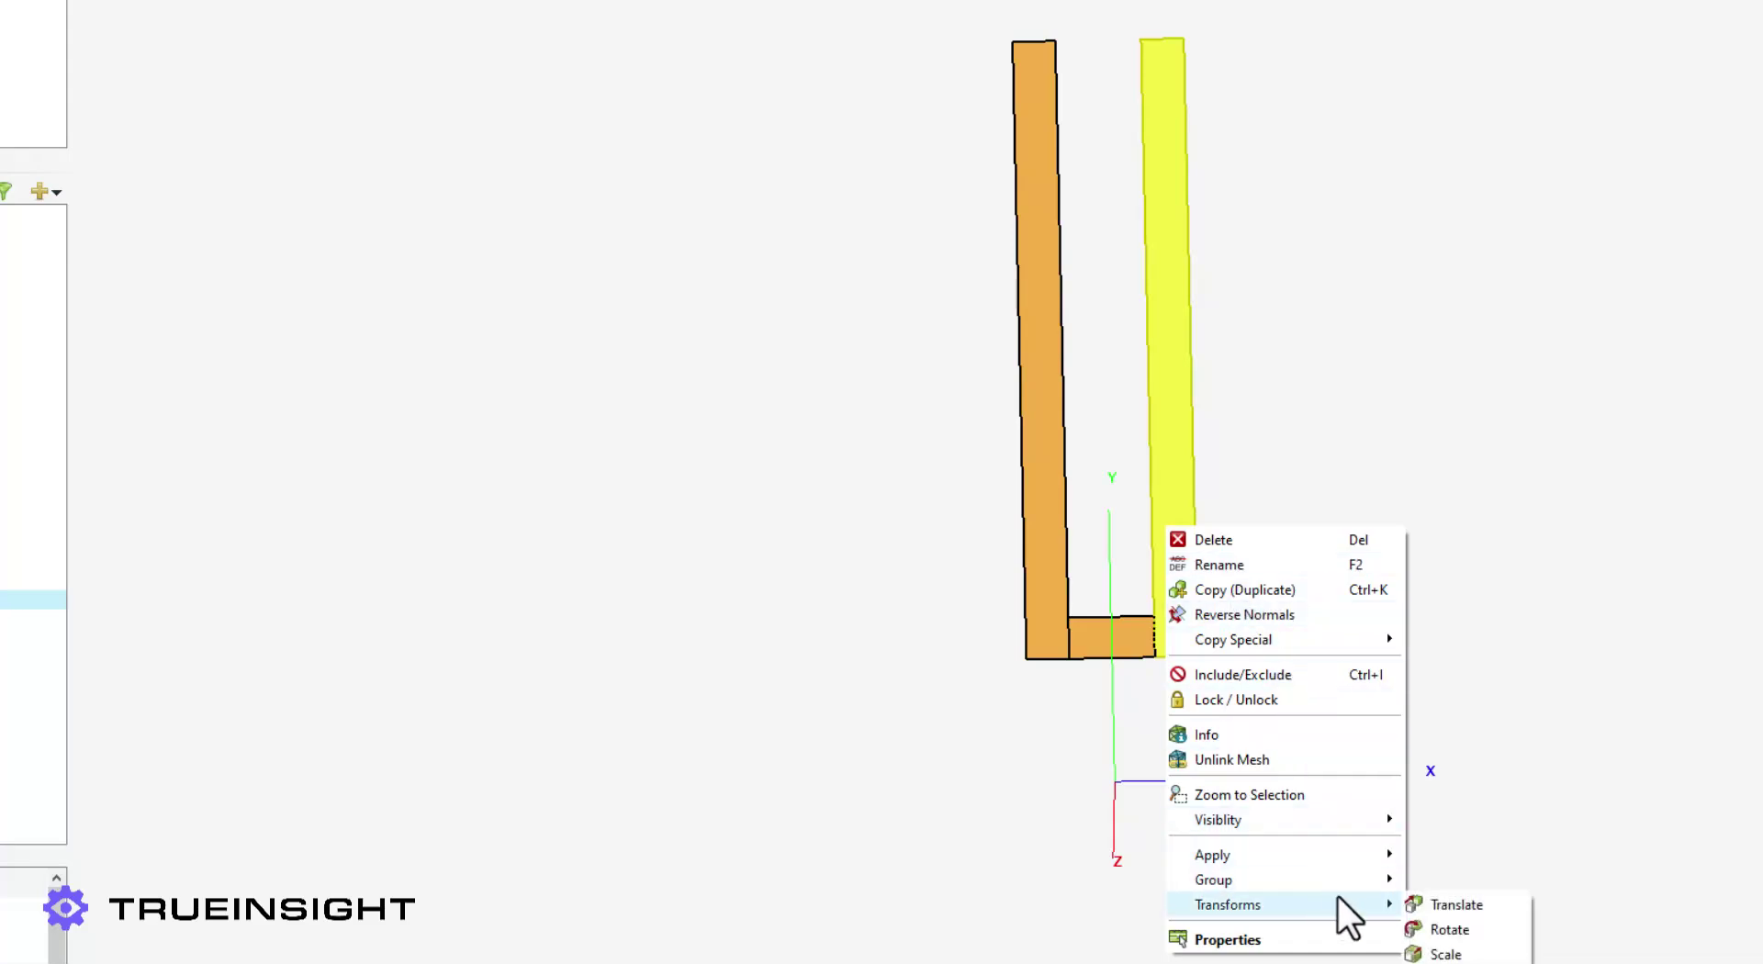
pyautogui.click(1458, 929)
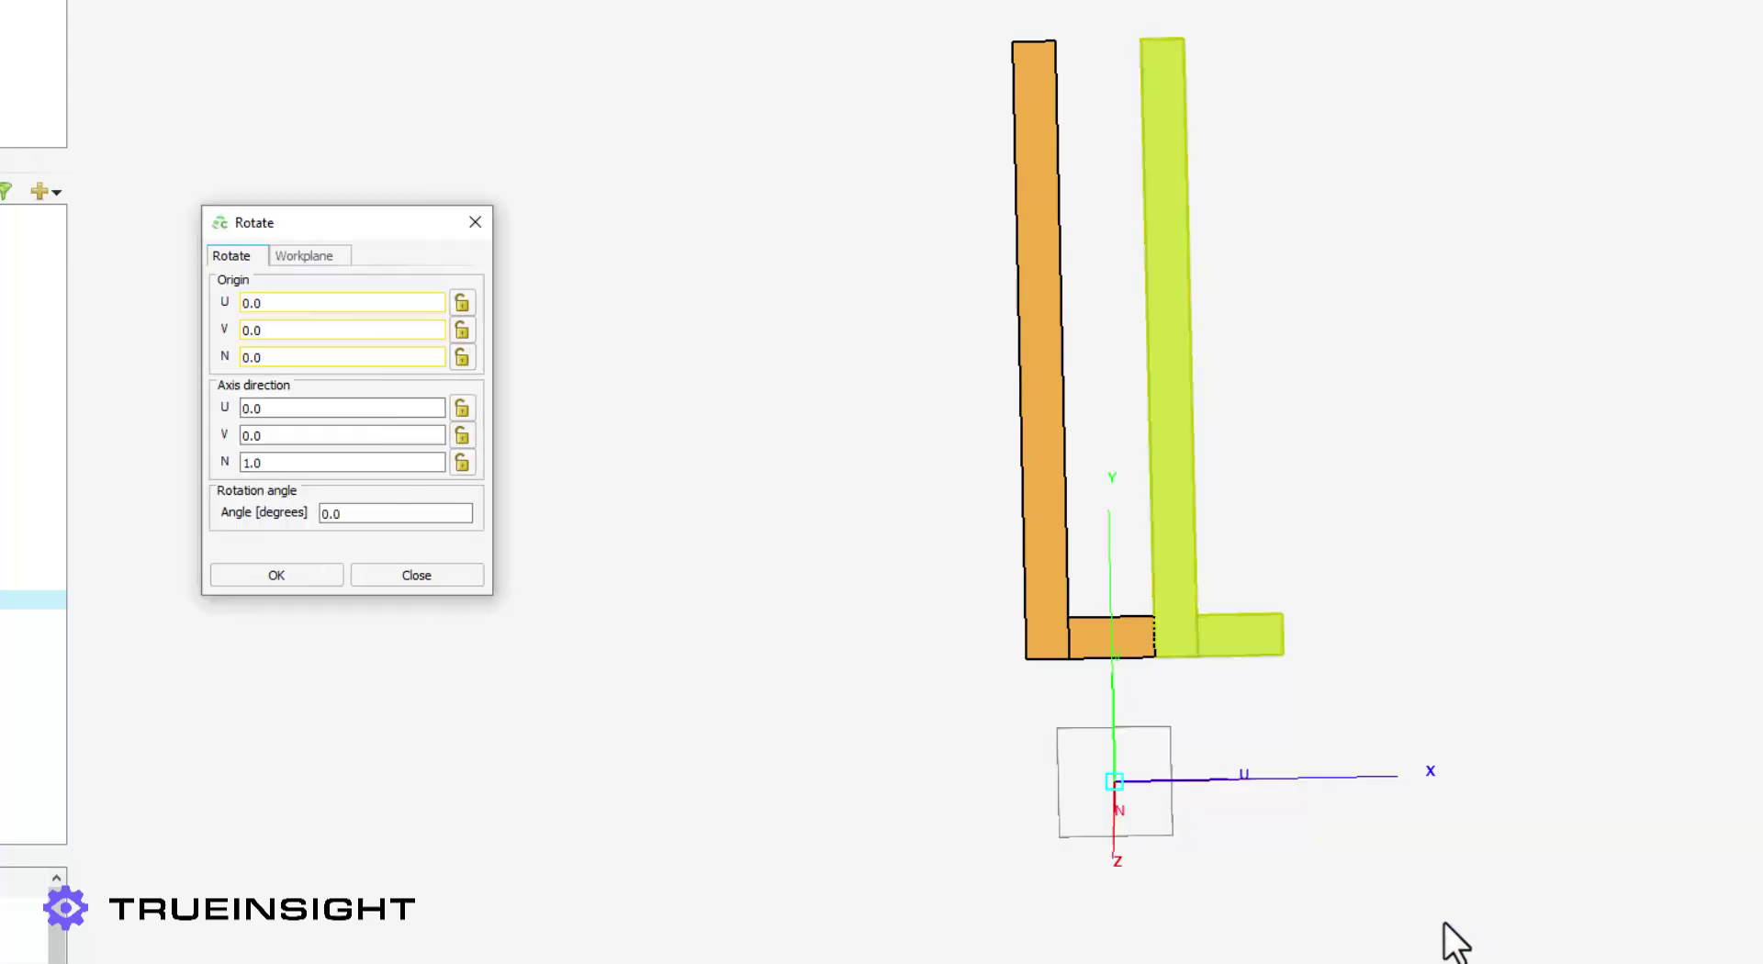
pyautogui.moveTo(276, 330); pyautogui.dragTo(203, 318)
pyautogui.write('10.5')
pyautogui.press('Tab')
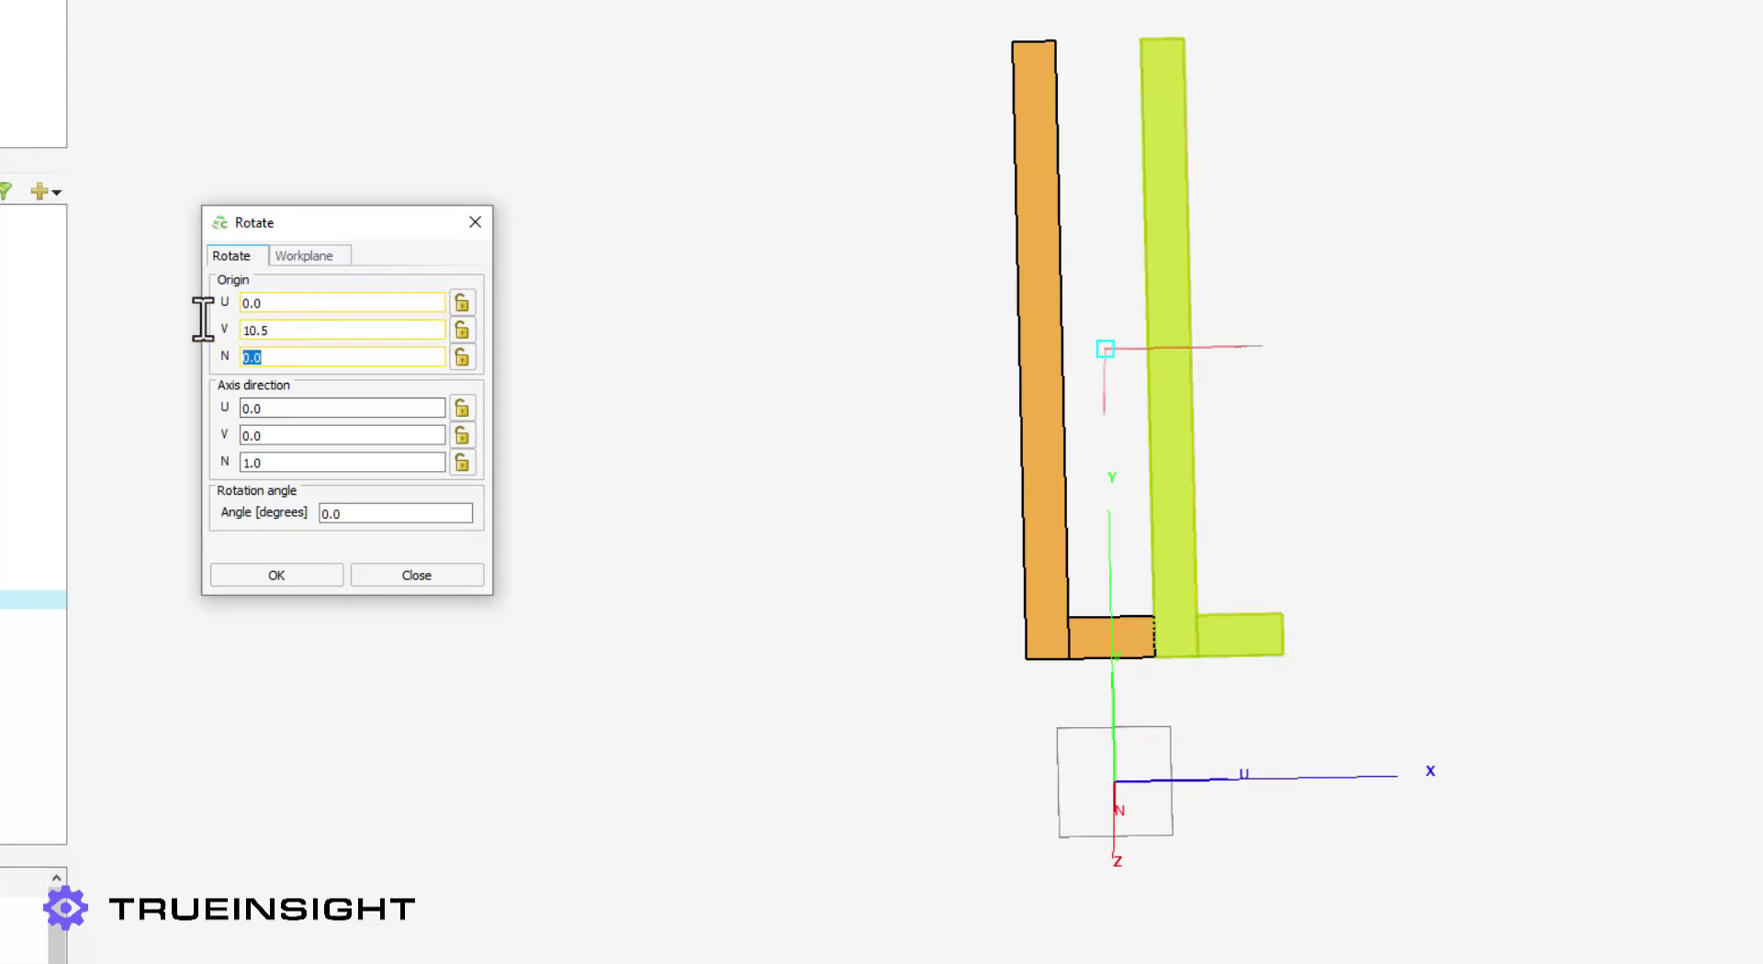
pyautogui.press('Tab')
pyautogui.write('1')
pyautogui.press('Tab')
pyautogui.press('Tab')
pyautogui.write('0')
pyautogui.press('Tab')
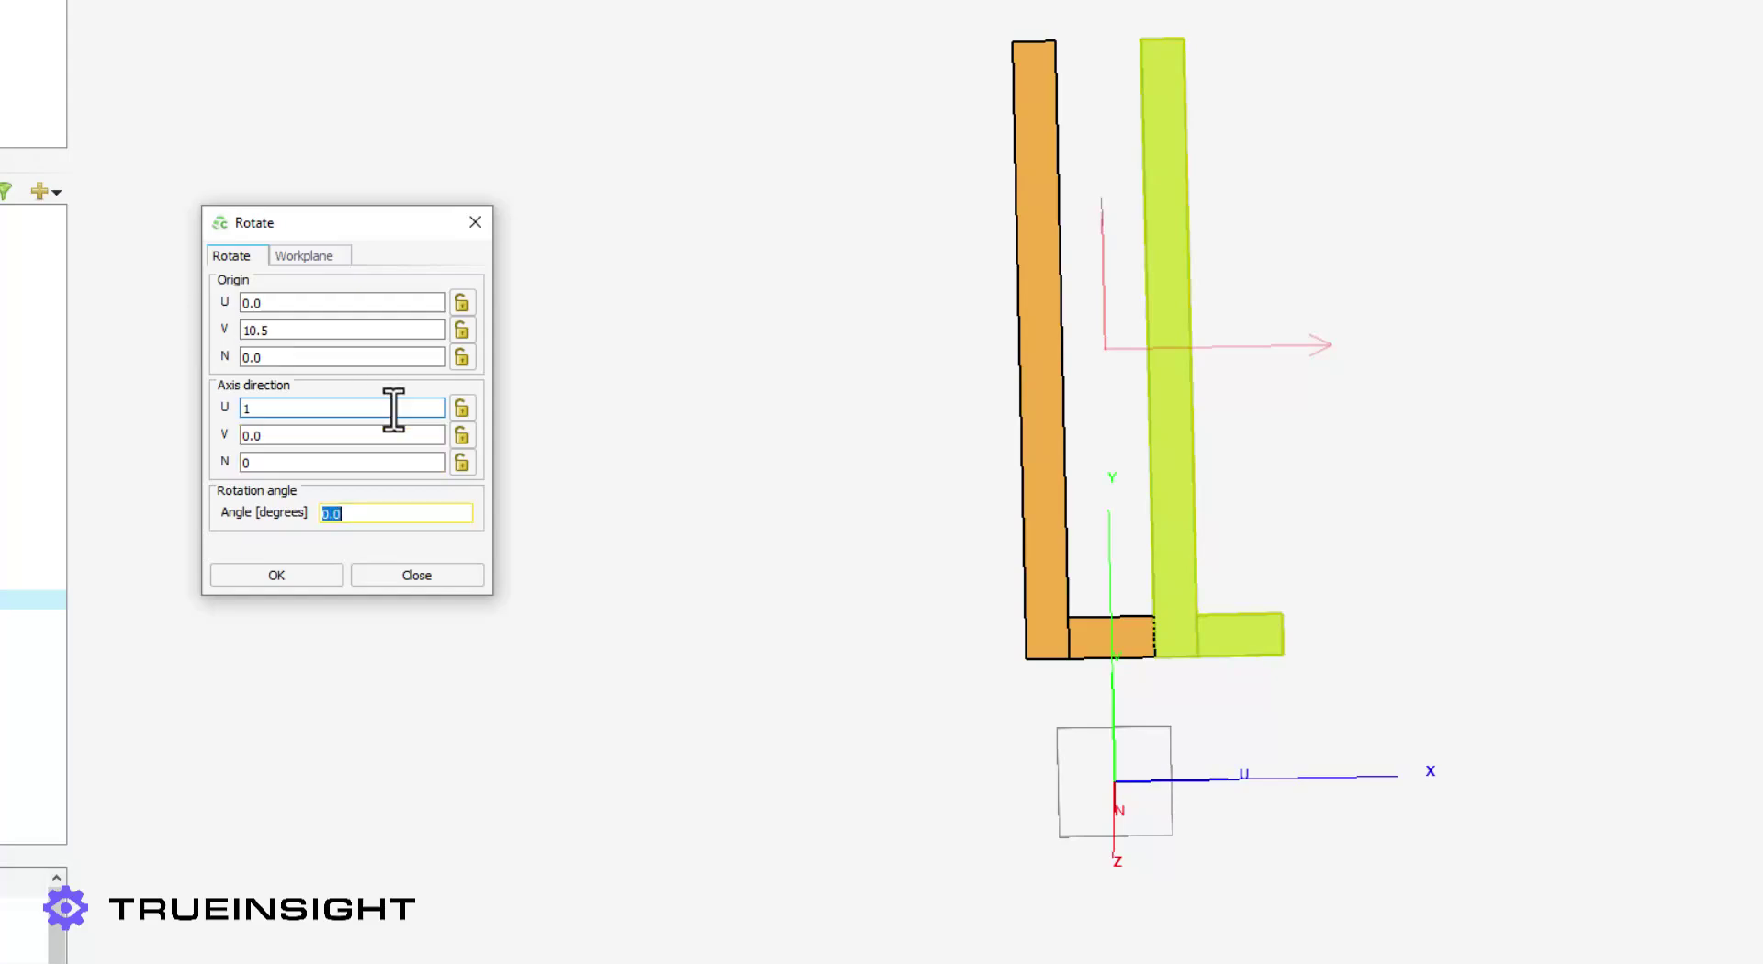
pyautogui.write('180')
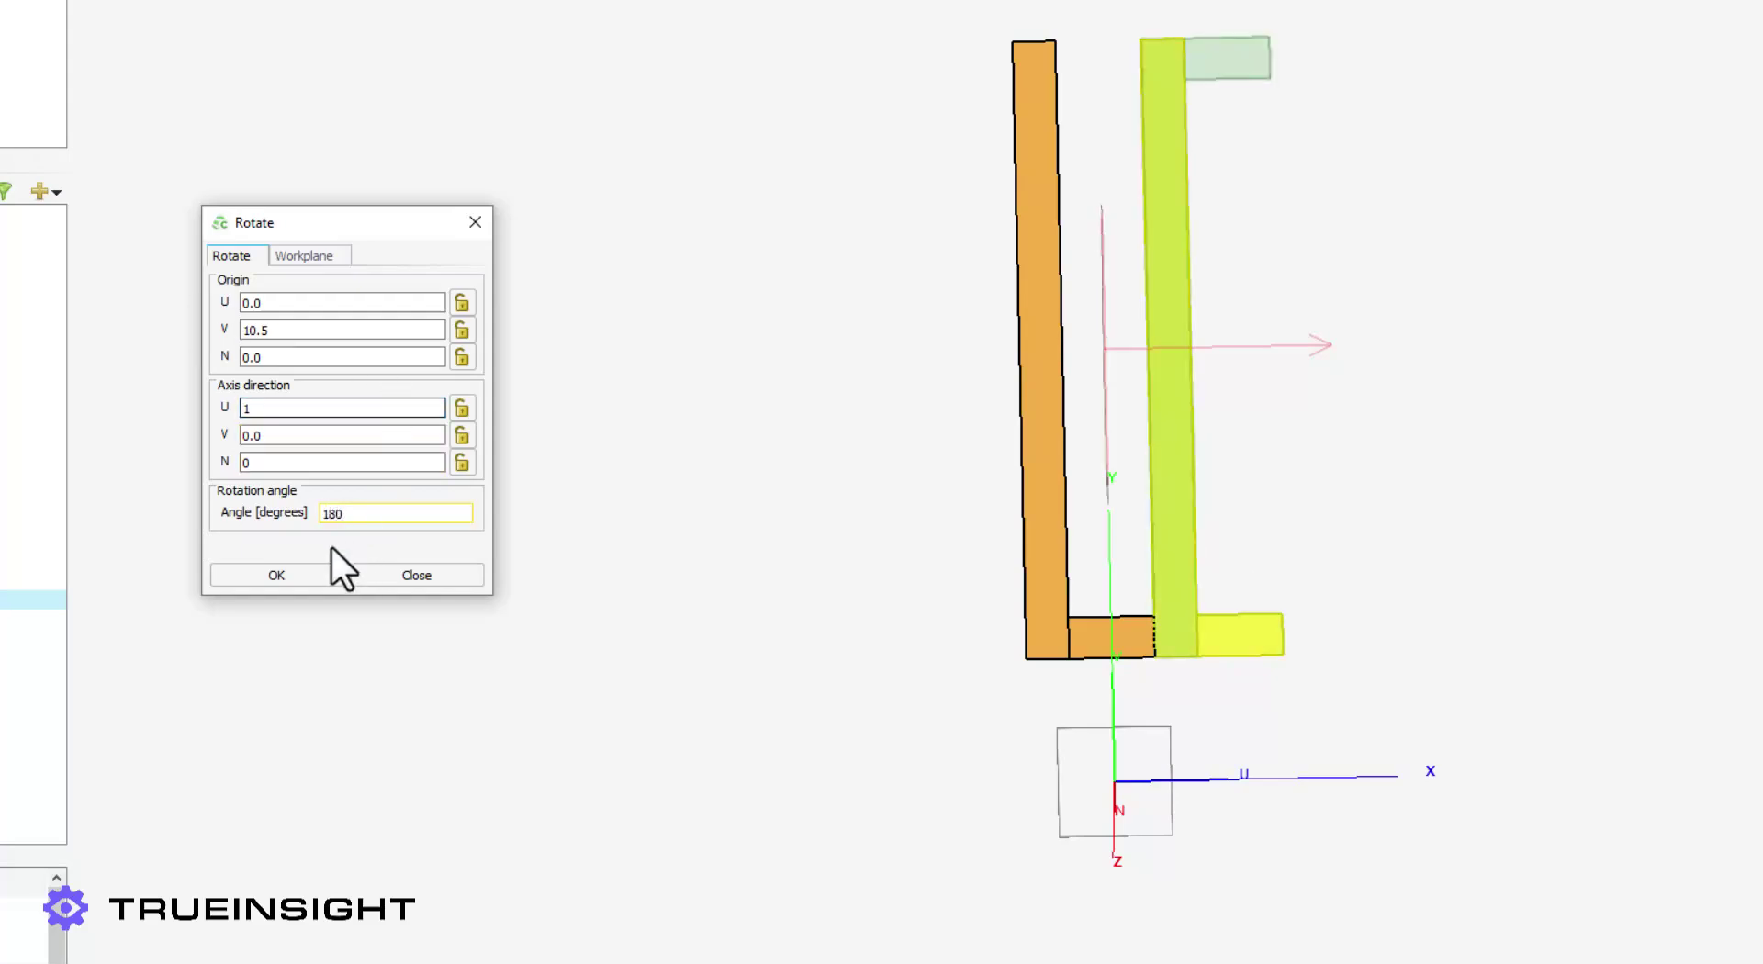
pyautogui.click(308, 569)
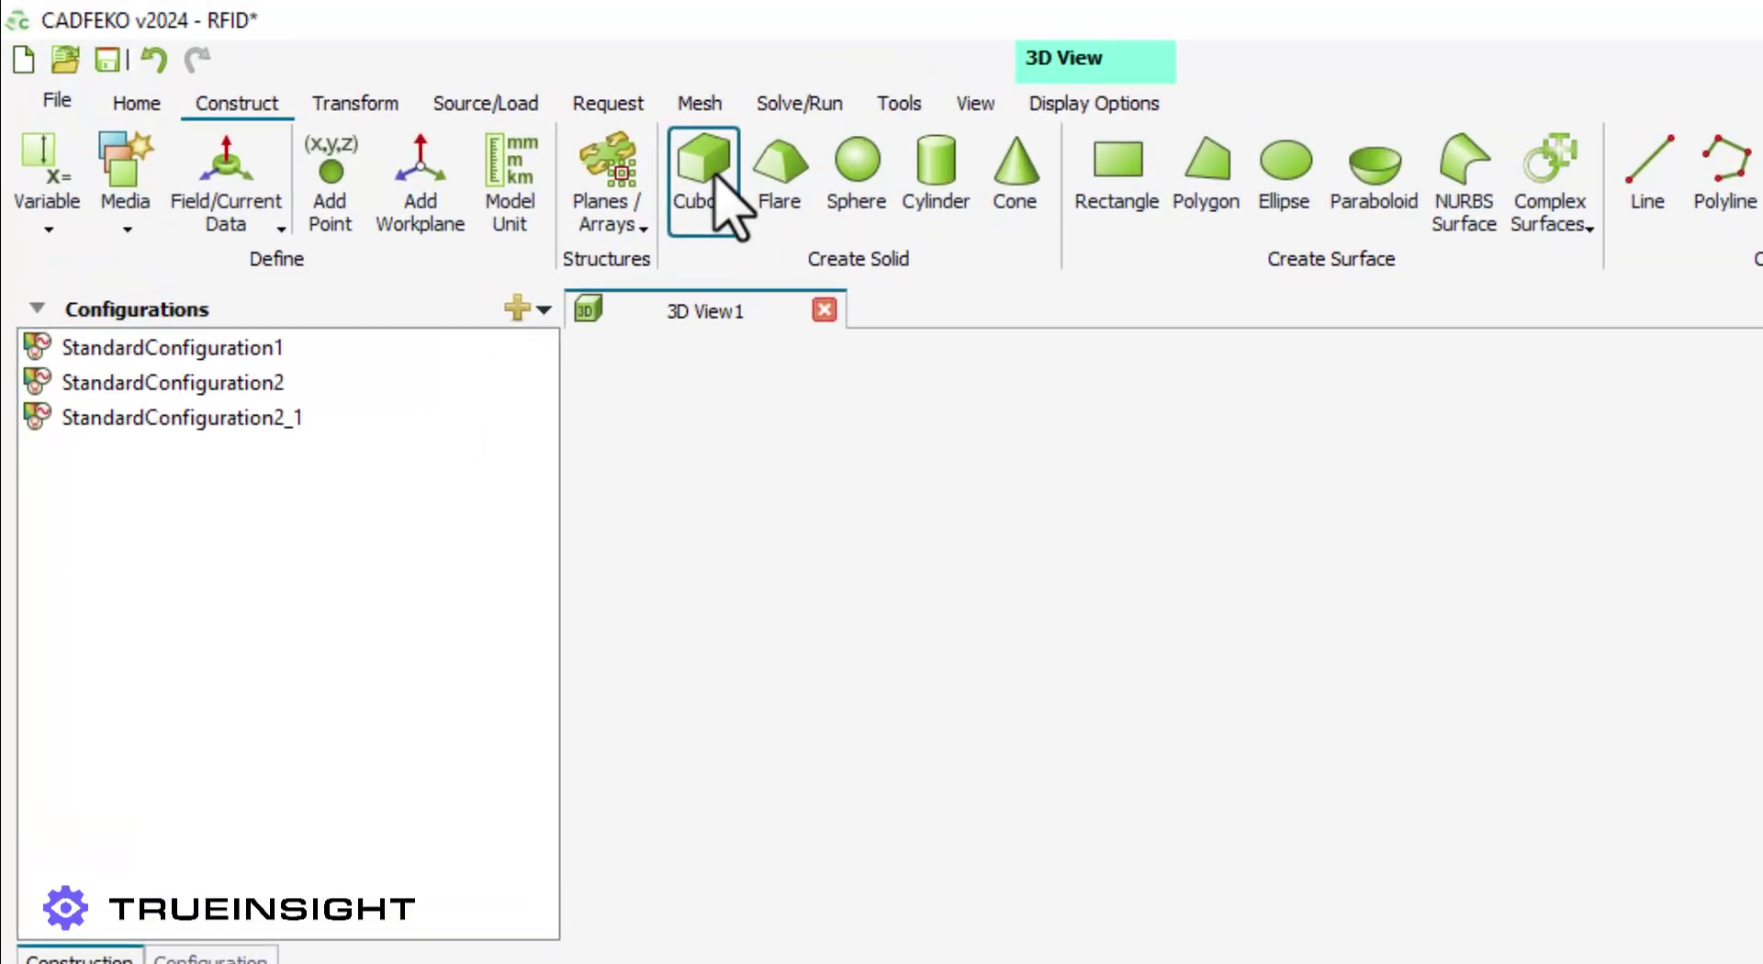
# Create Cuboid1 at corner U -6 with width 77, depth 20 and height -1.5
pyautogui.click(716, 178)
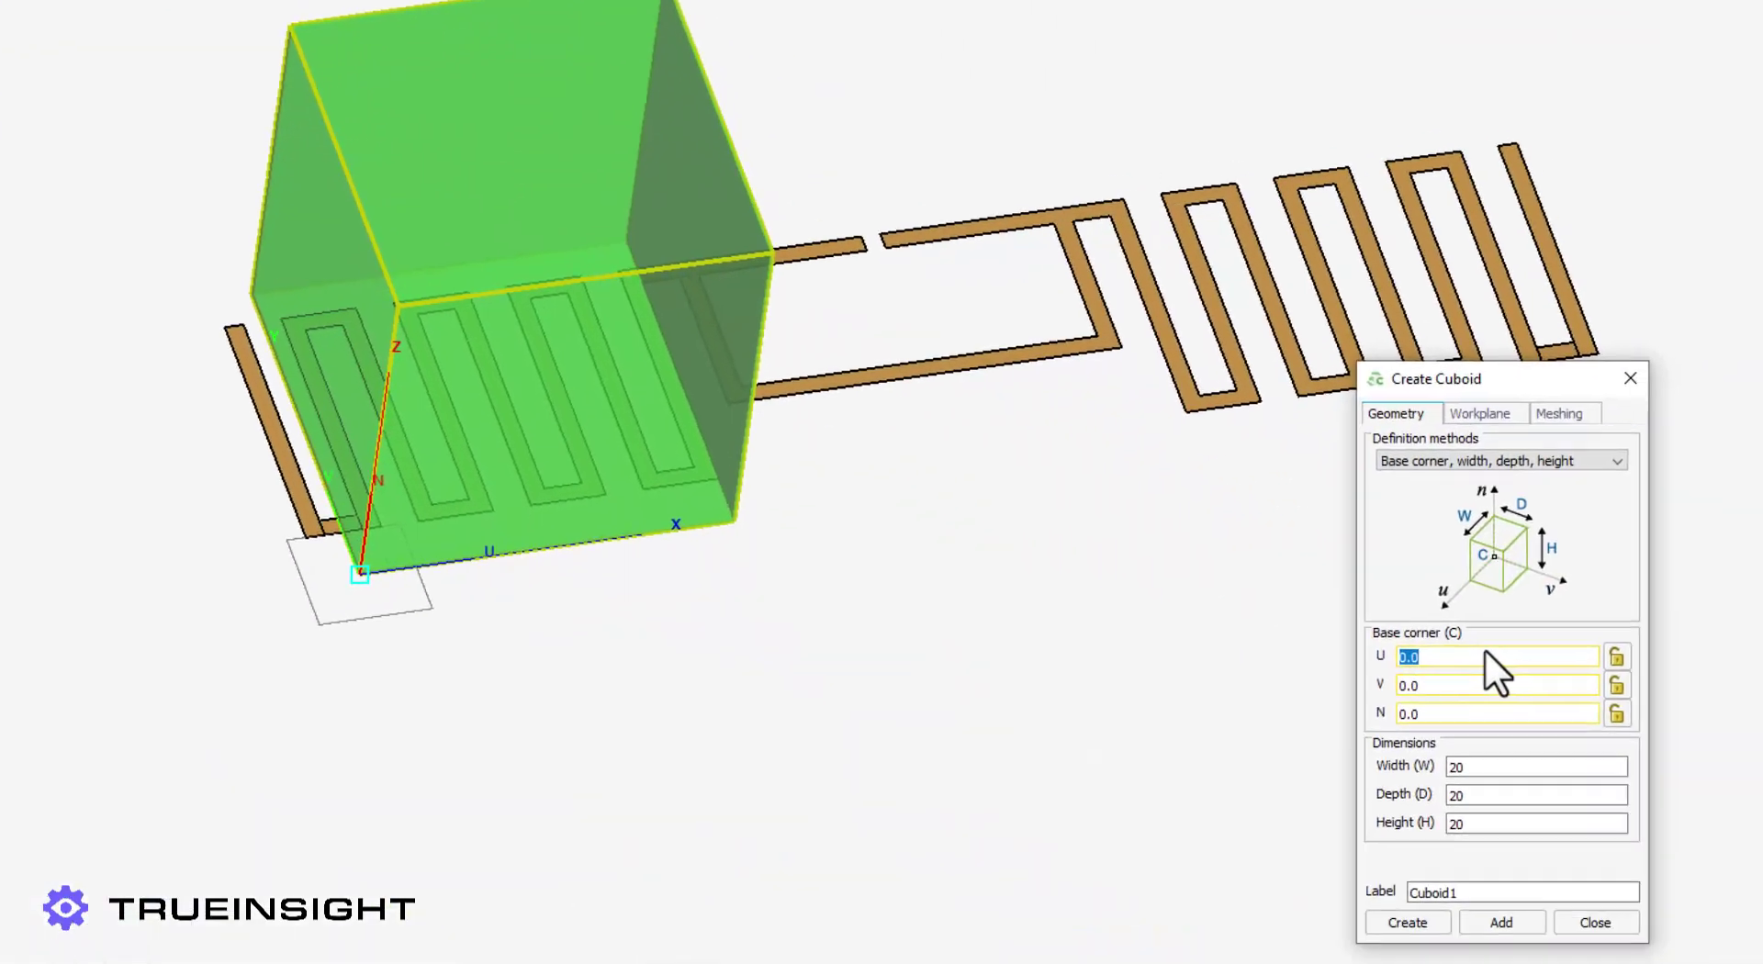
pyautogui.write('-6')
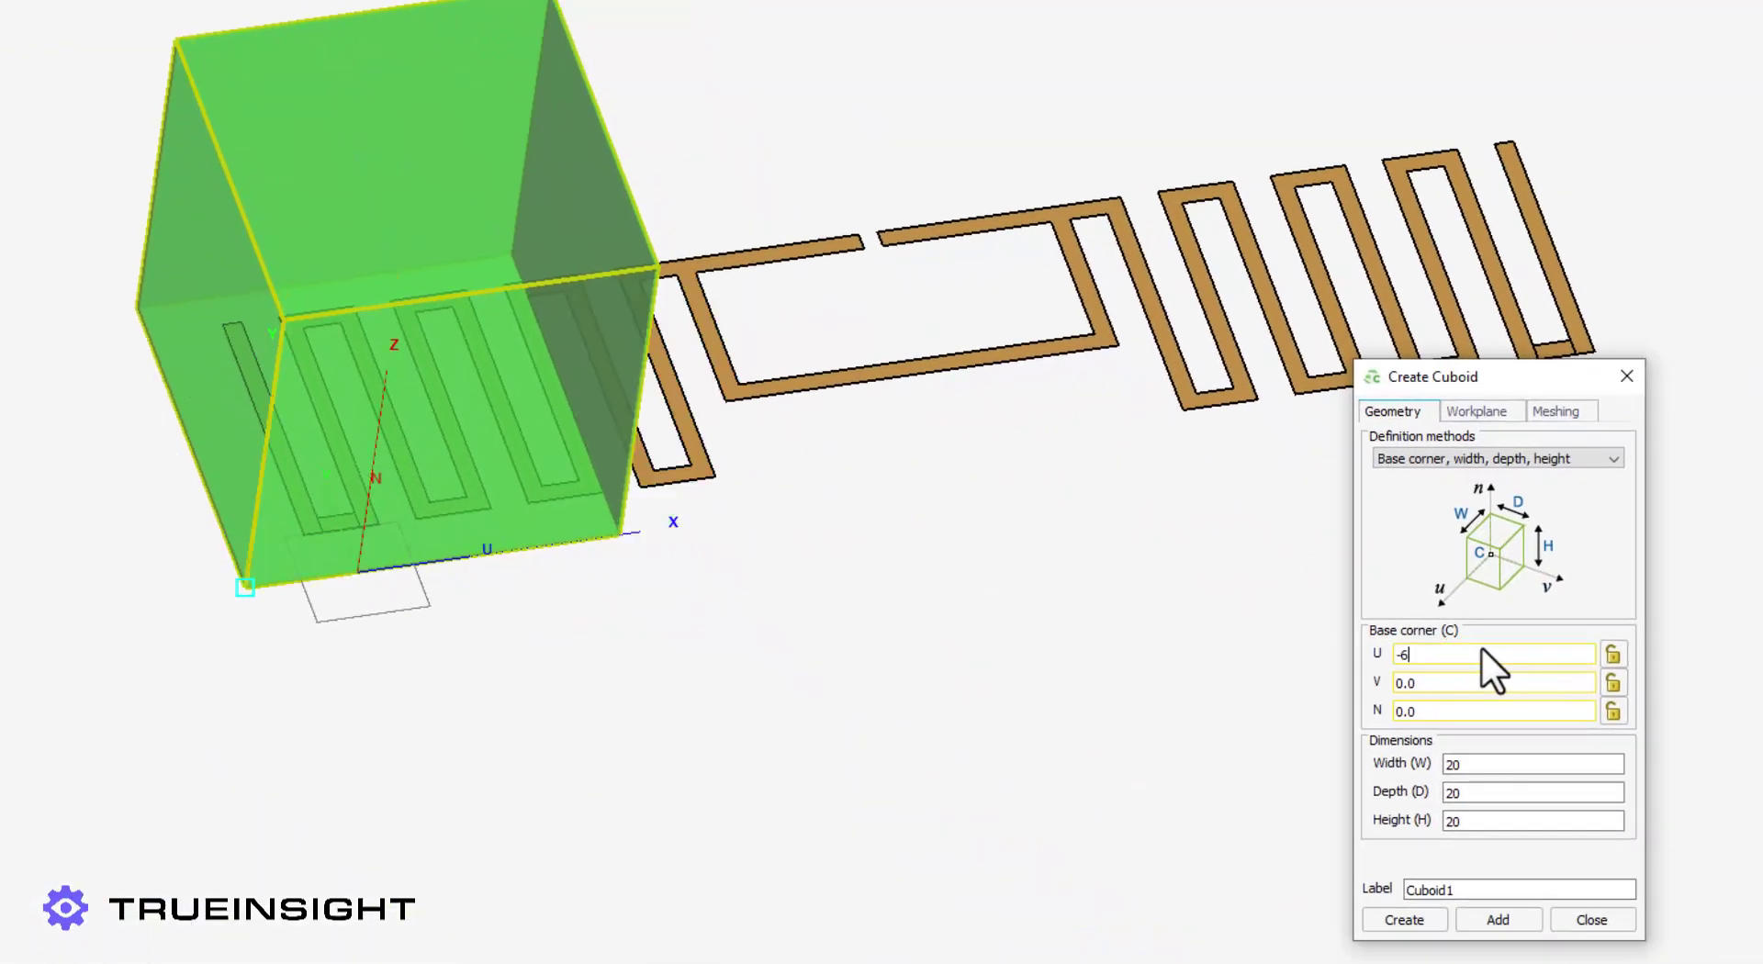
pyautogui.press('Tab')
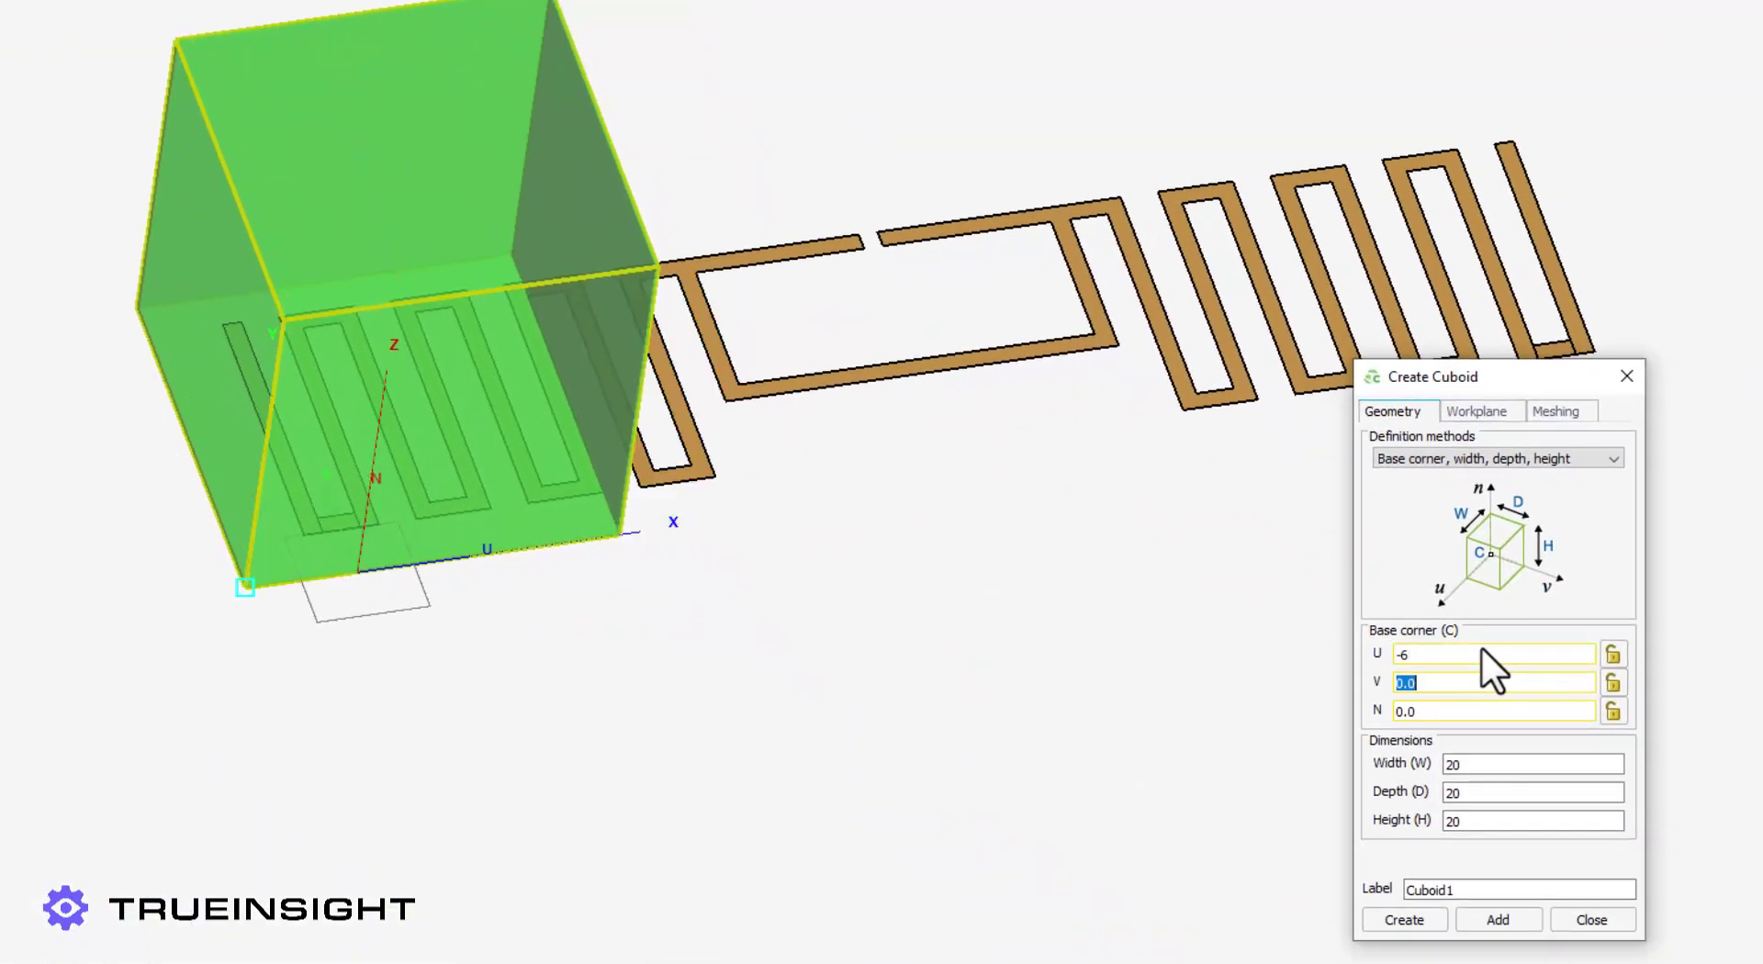
pyautogui.press('Tab')
pyautogui.press('Tab')
pyautogui.write('77')
pyautogui.press('Tab')
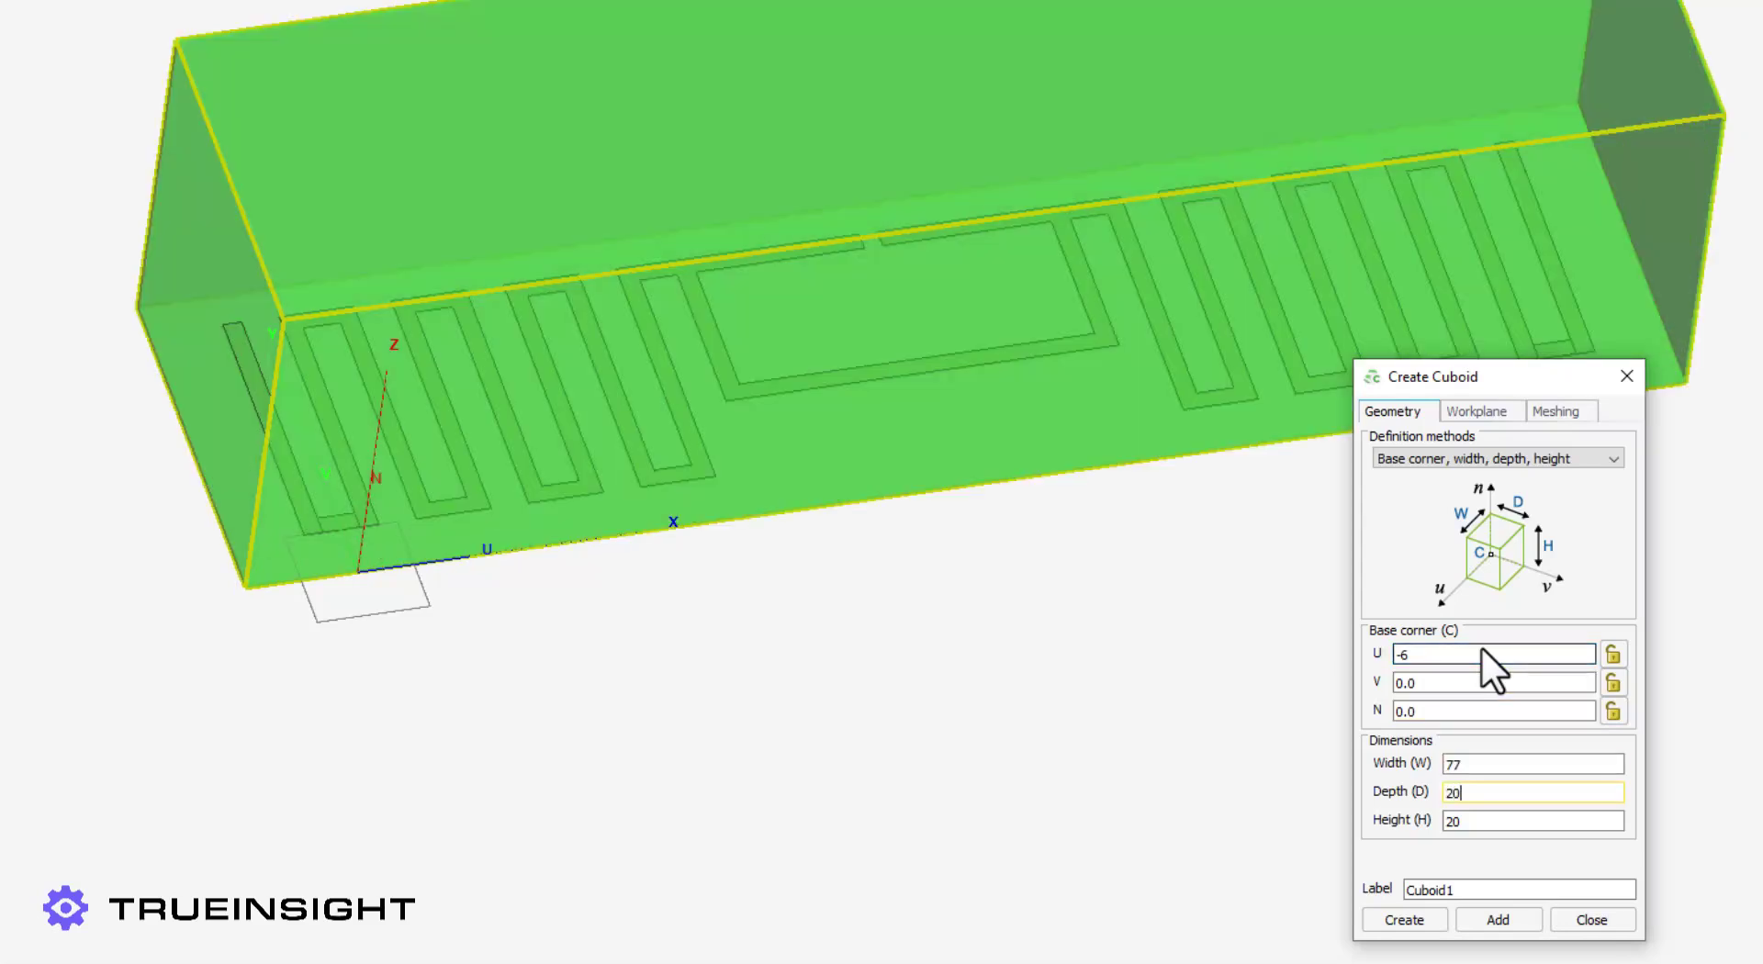
pyautogui.press('Tab')
pyautogui.write('-1.5')
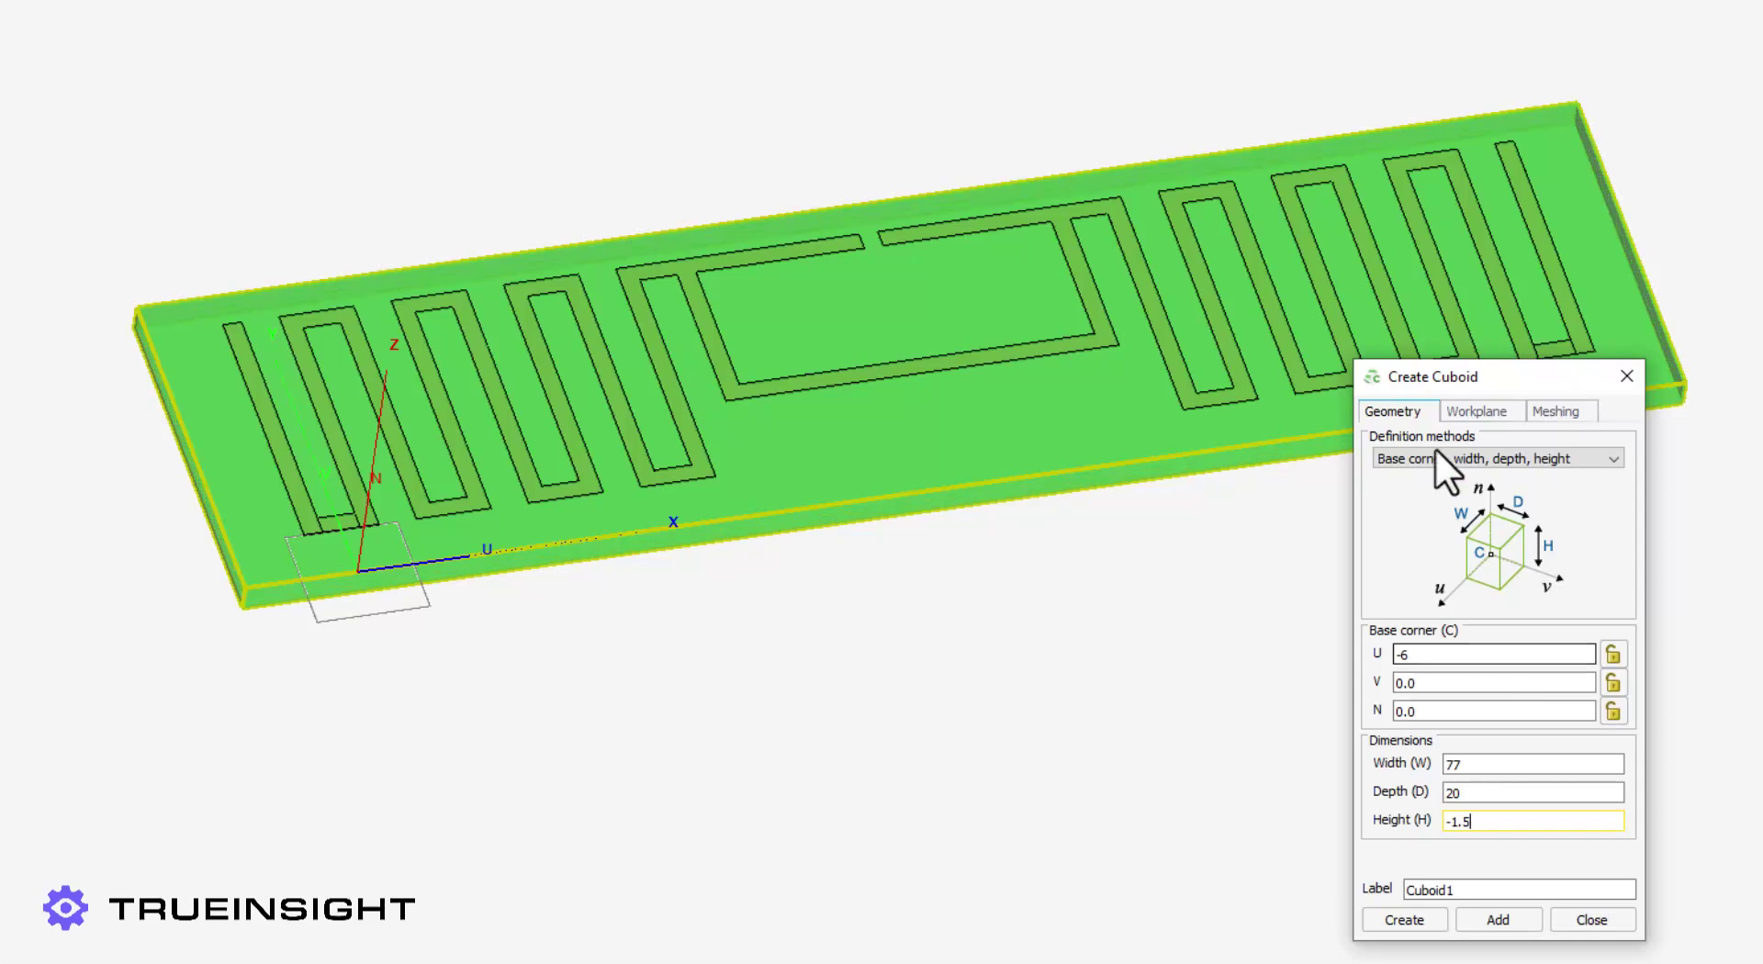
pyautogui.click(1435, 927)
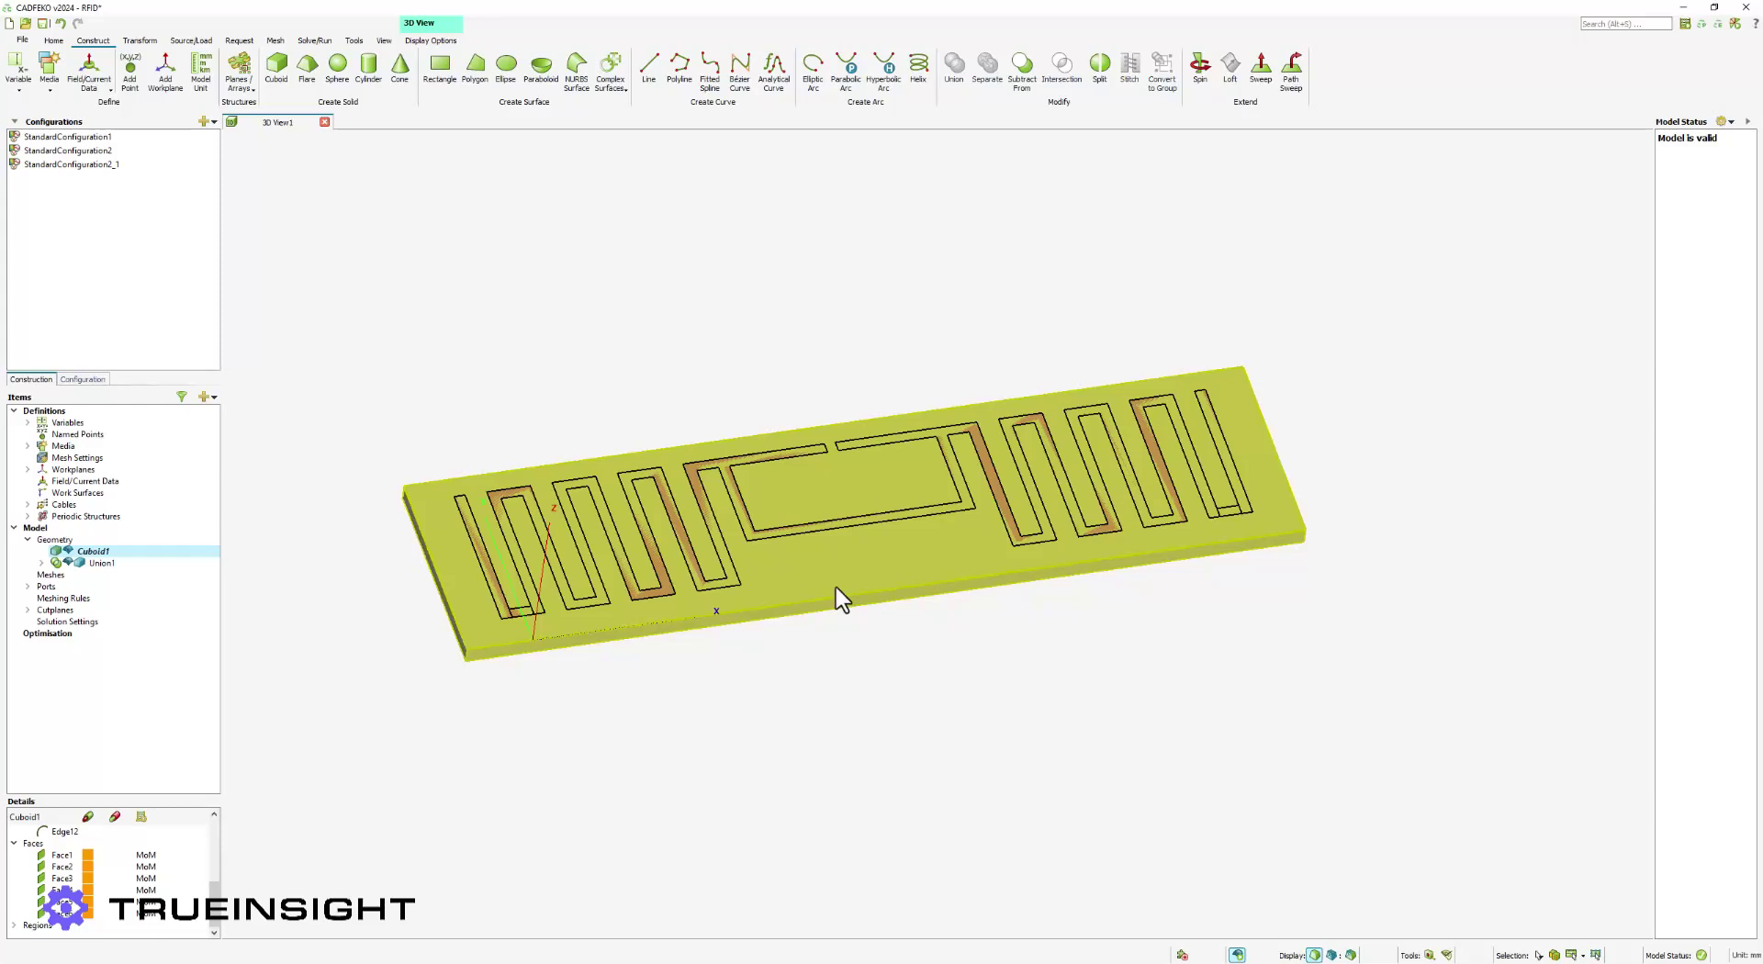
# Change the cuboid region's medium from perfect electric conductor to R3003
pyautogui.click(836, 586)
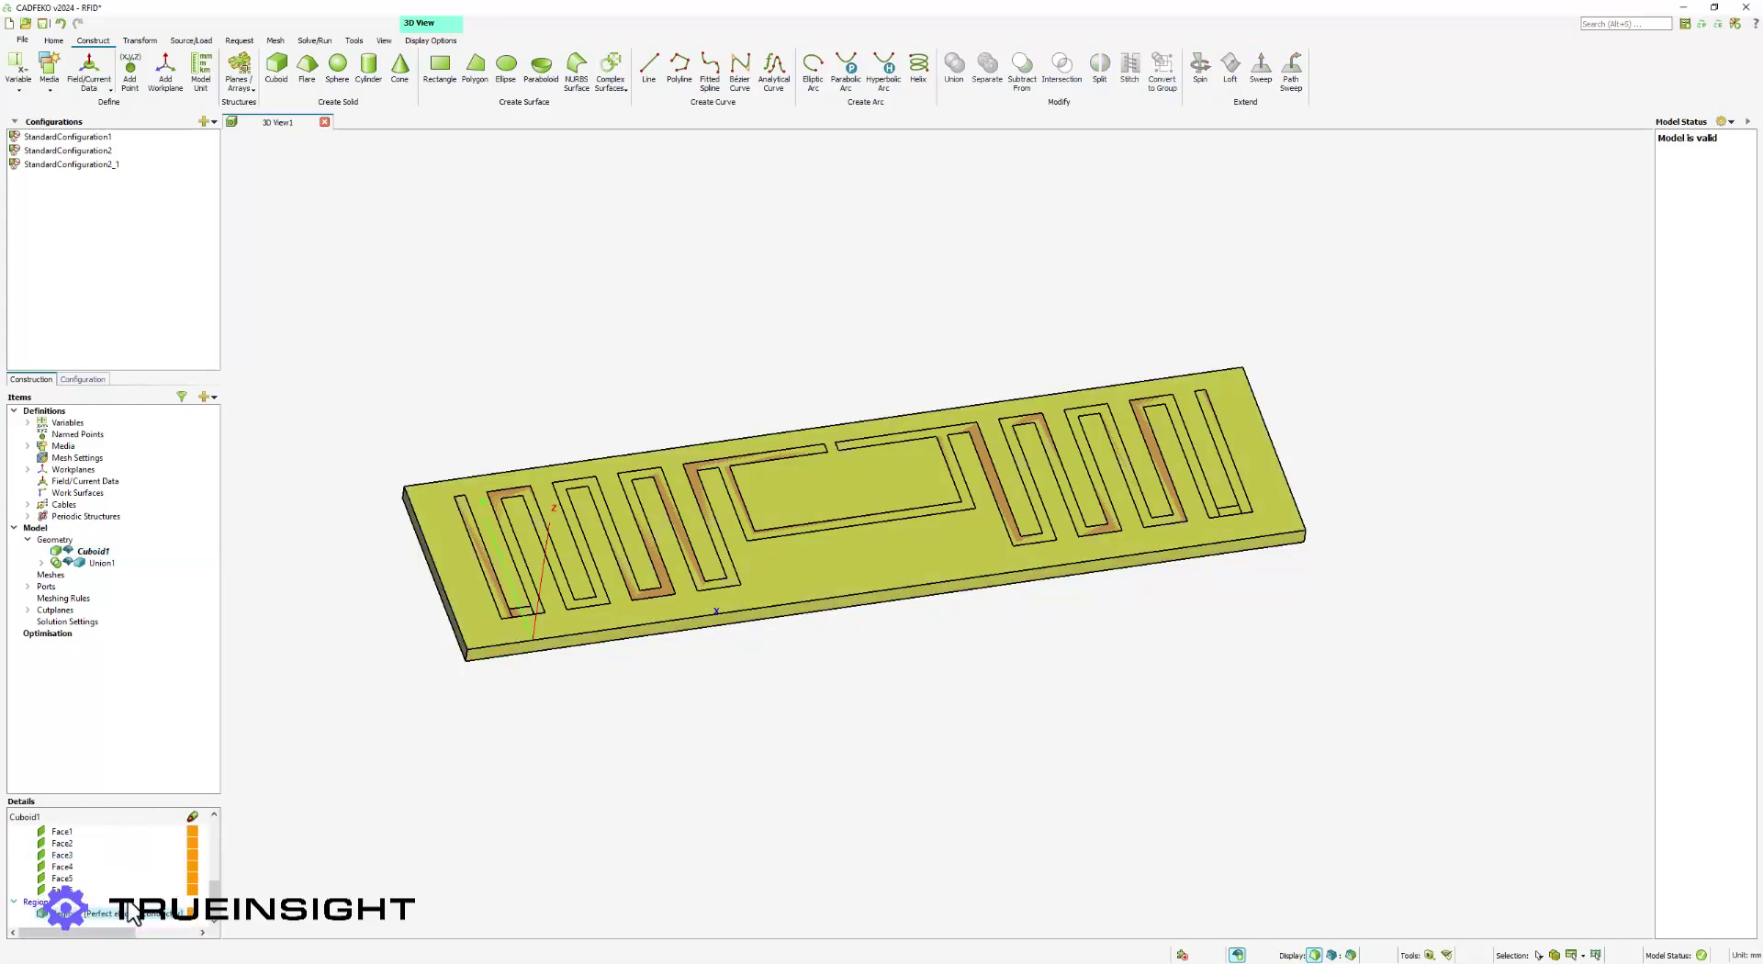
pyautogui.rightClick(135, 914)
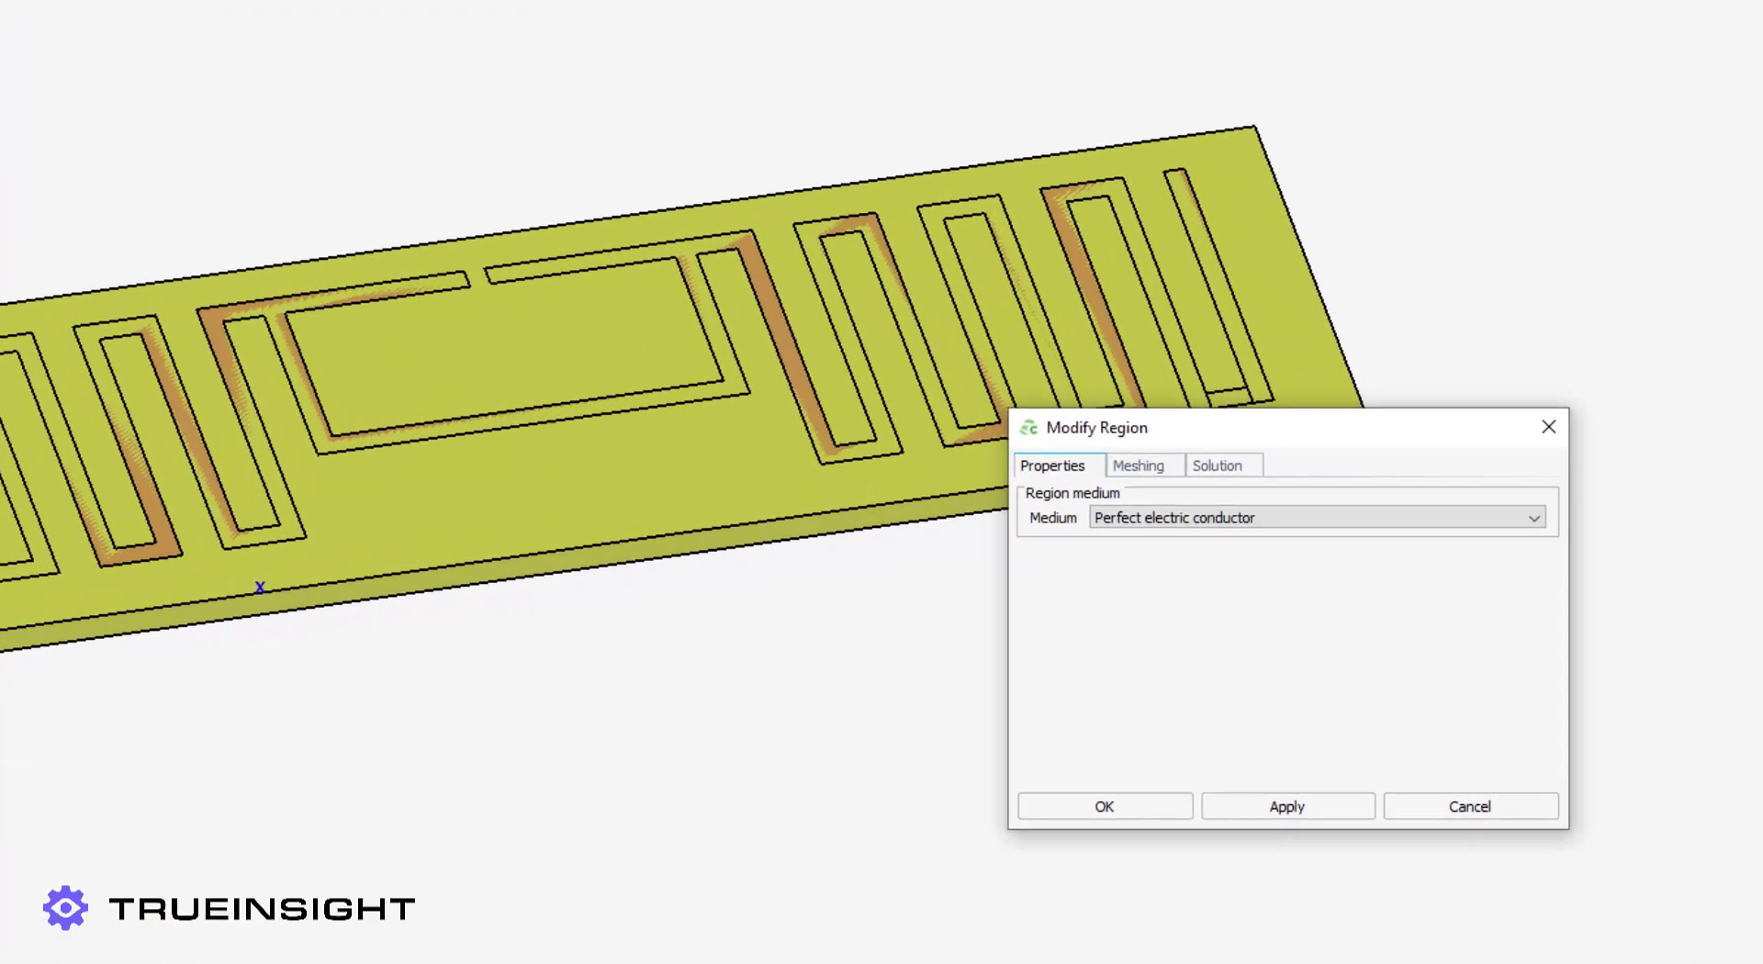
pyautogui.click(1148, 516)
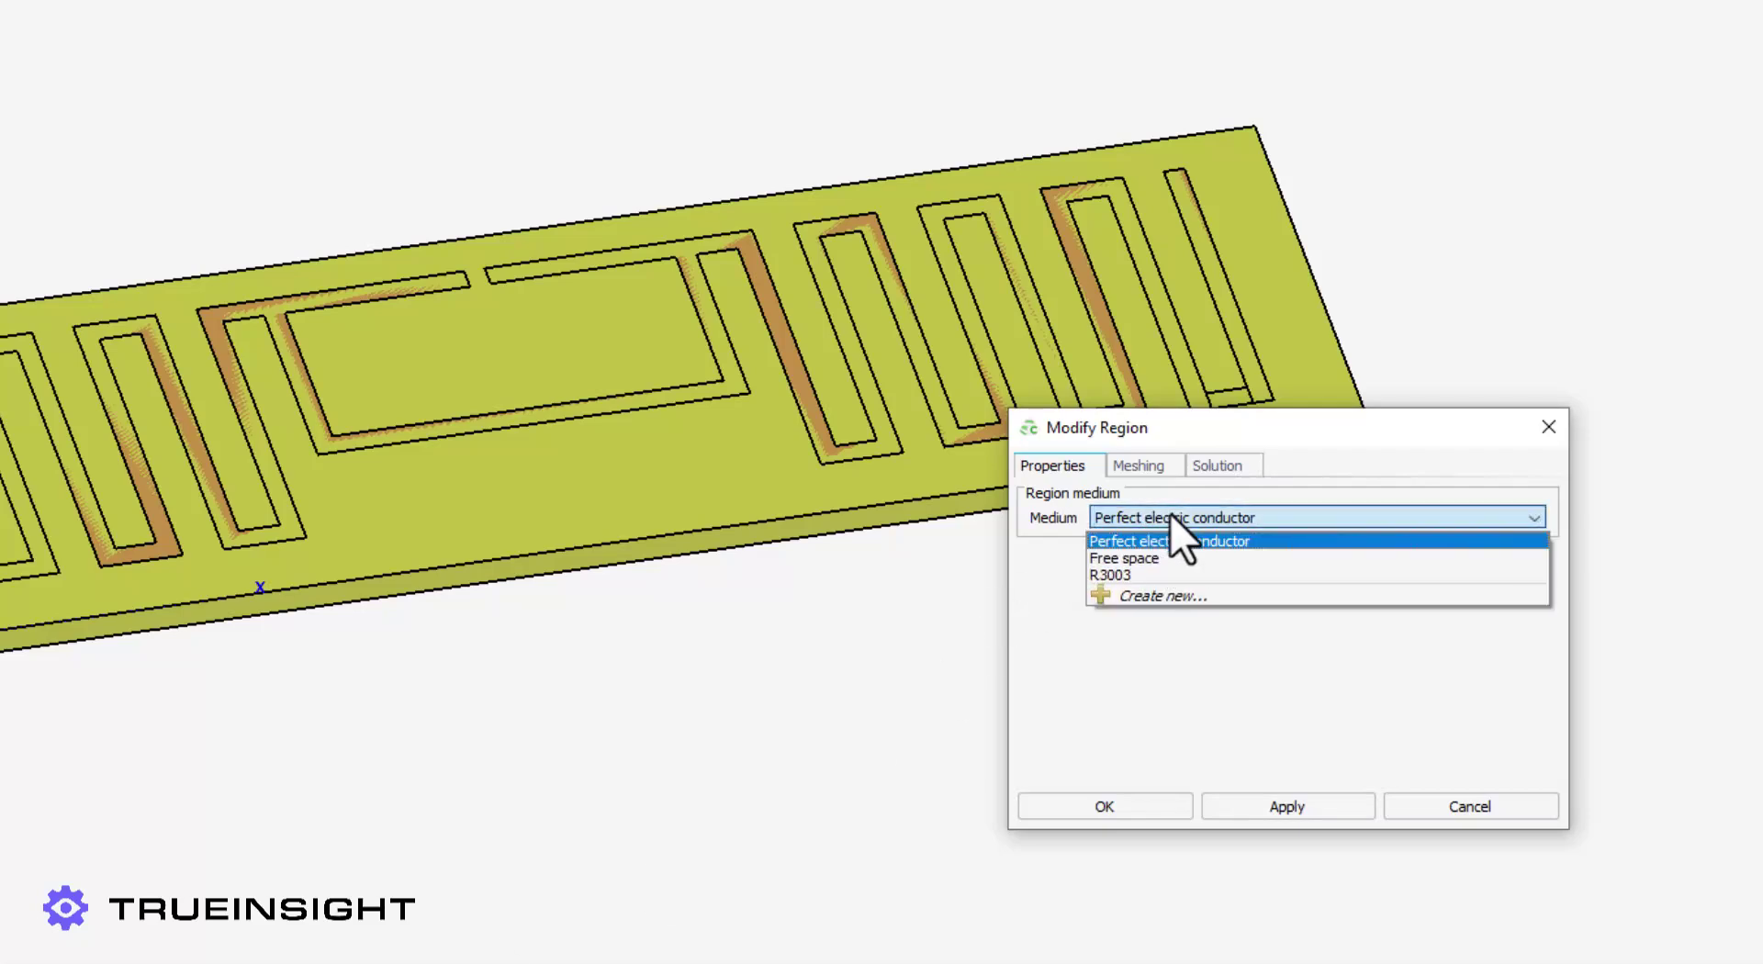
pyautogui.click(1179, 573)
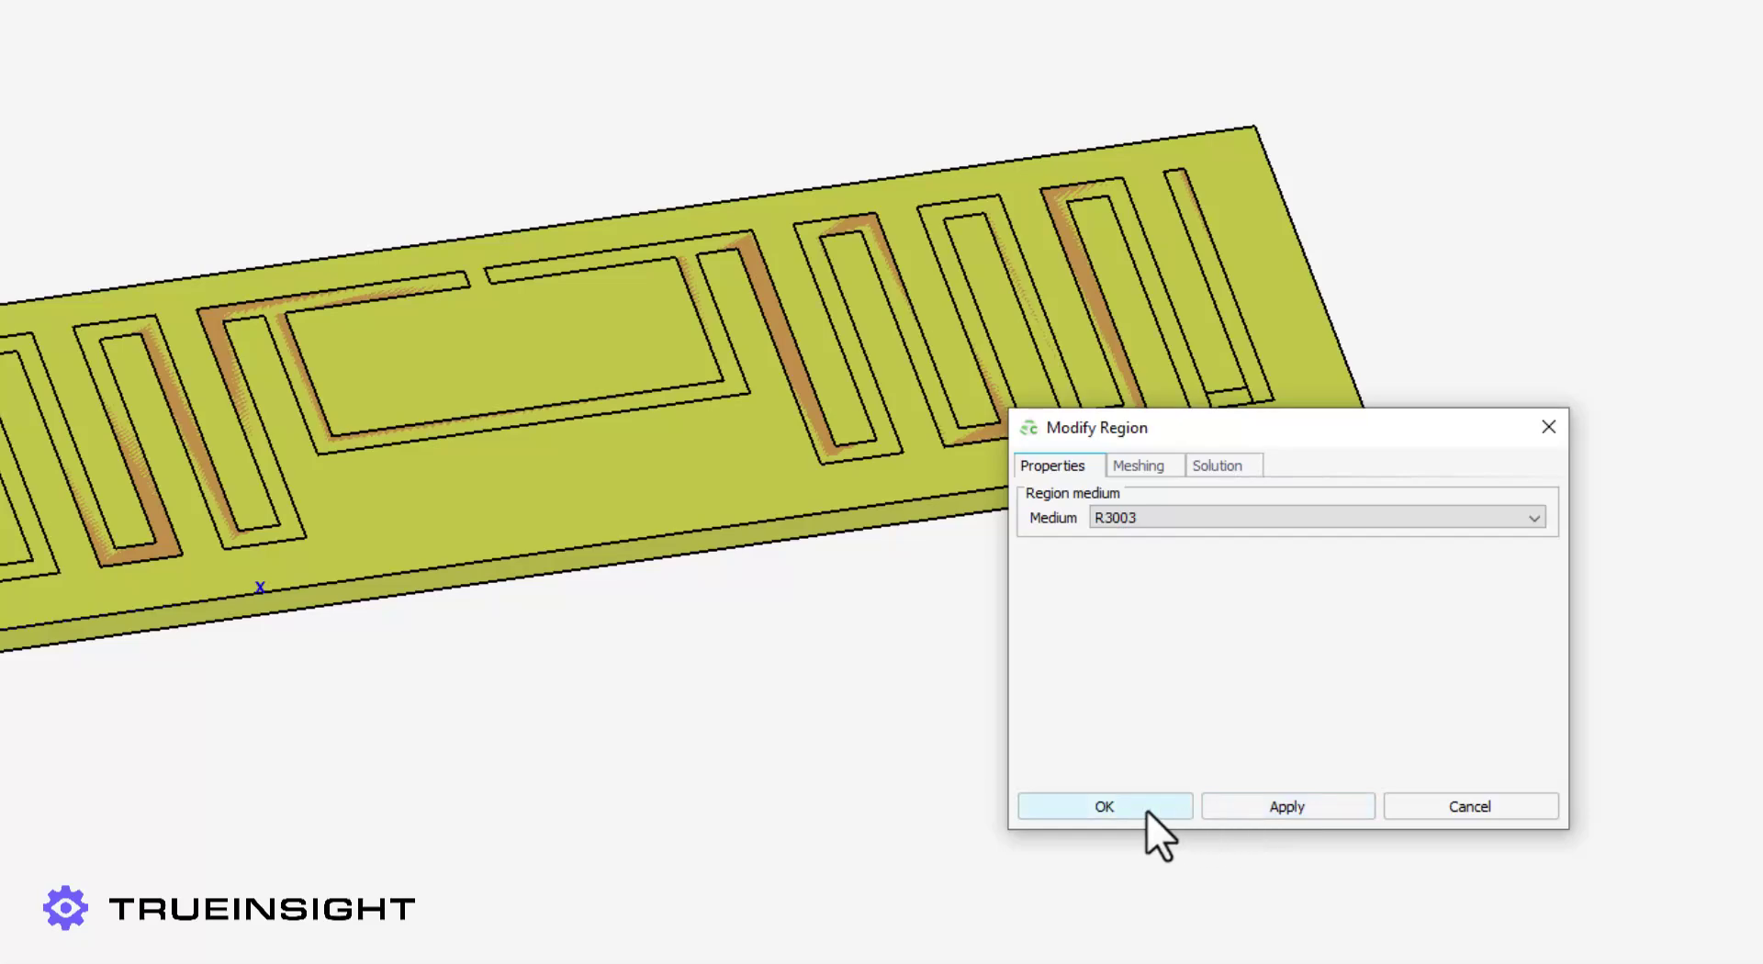
pyautogui.click(1186, 810)
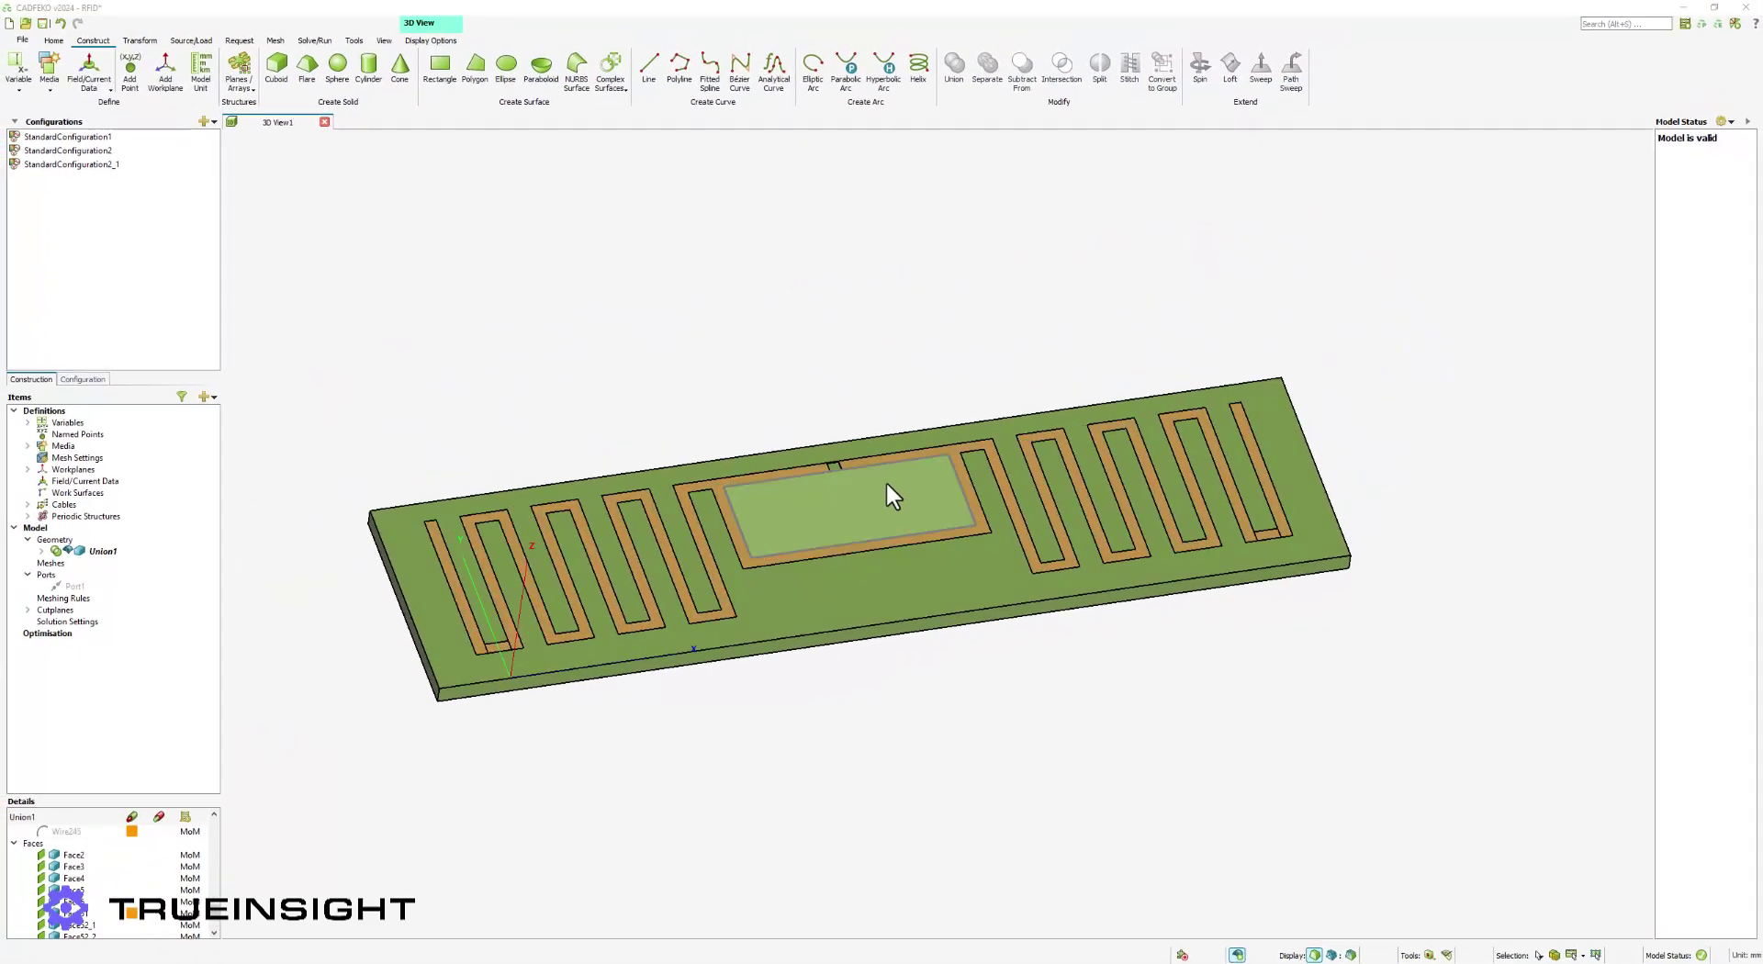
# Create a line from (33, 17.5, 0) to (32, 17.5, 0) across the feed gap
pyautogui.scroll(10, 803, 465)
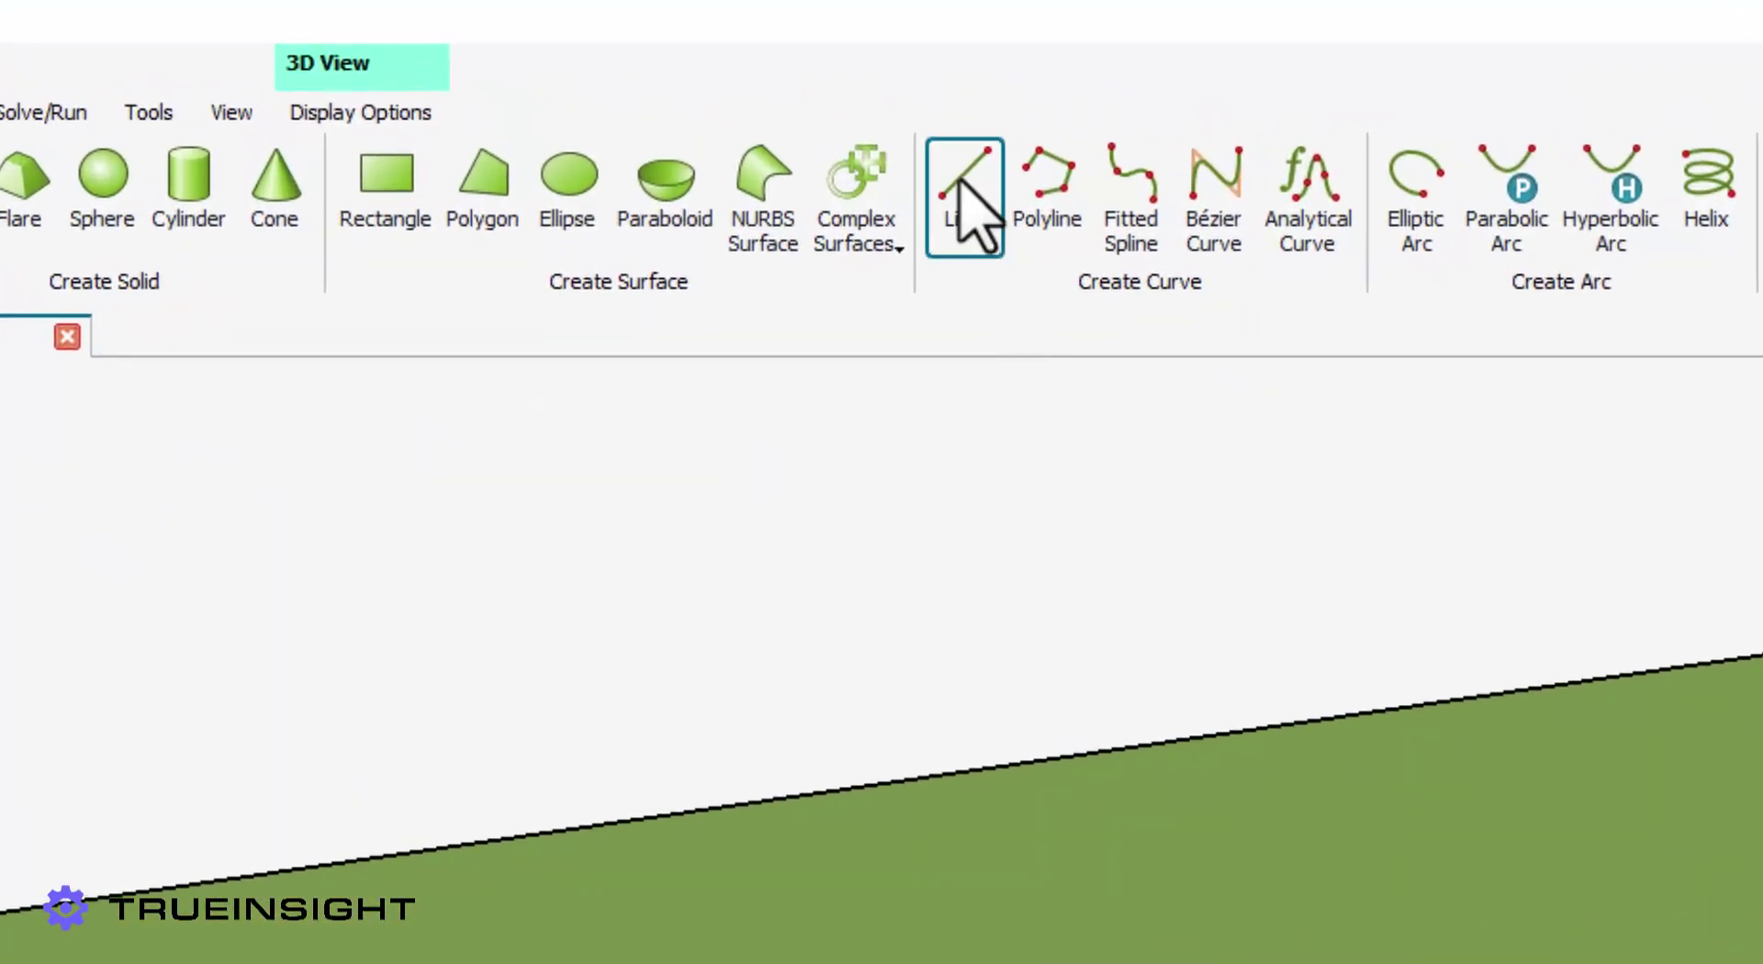
pyautogui.click(962, 183)
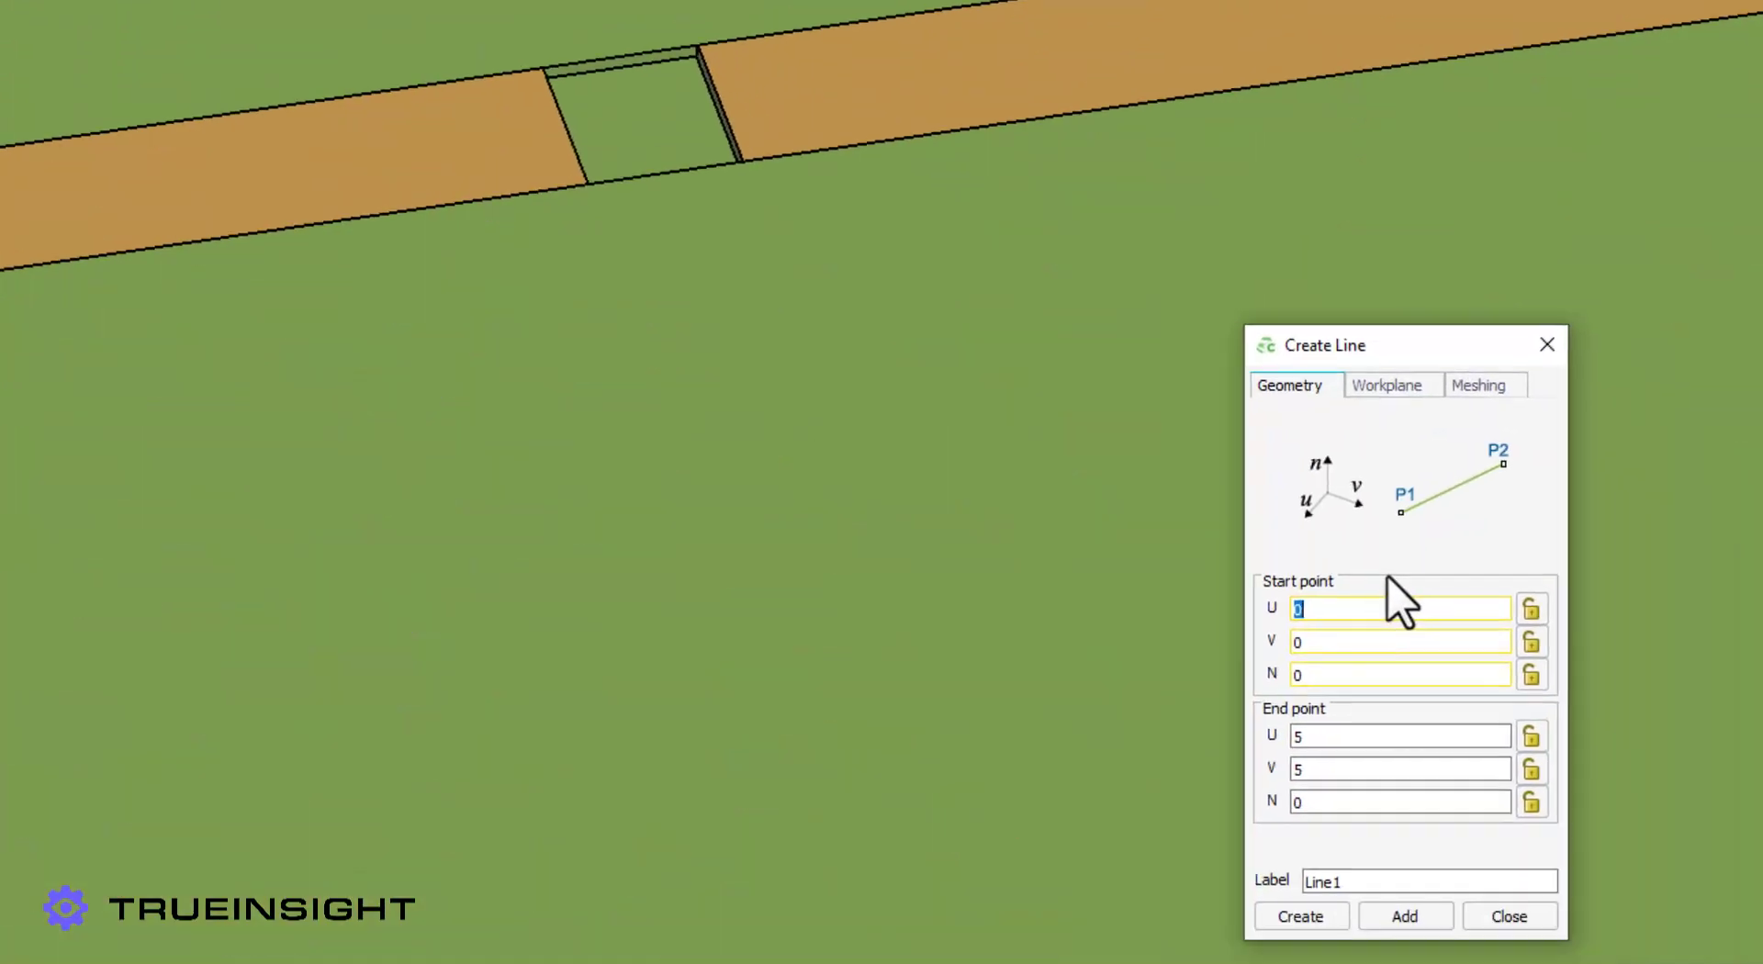
pyautogui.write('33')
pyautogui.press('Tab')
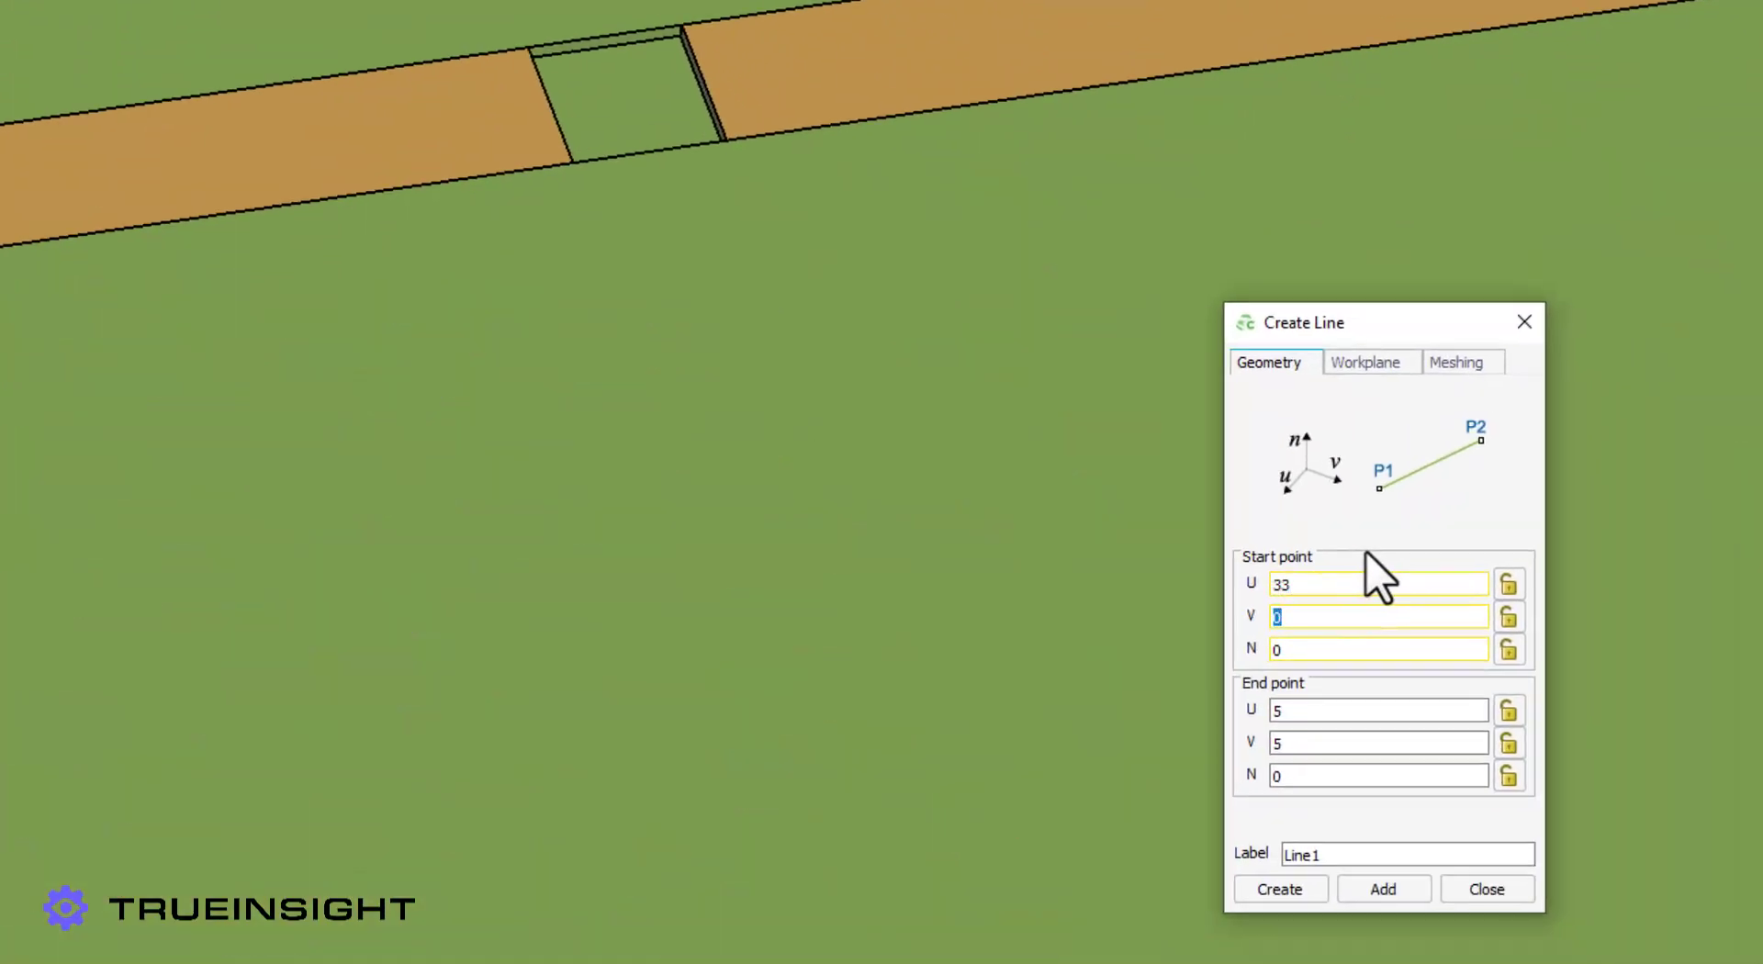
pyautogui.write('17.5')
pyautogui.press('Tab')
pyautogui.press('Tab')
pyautogui.write('32')
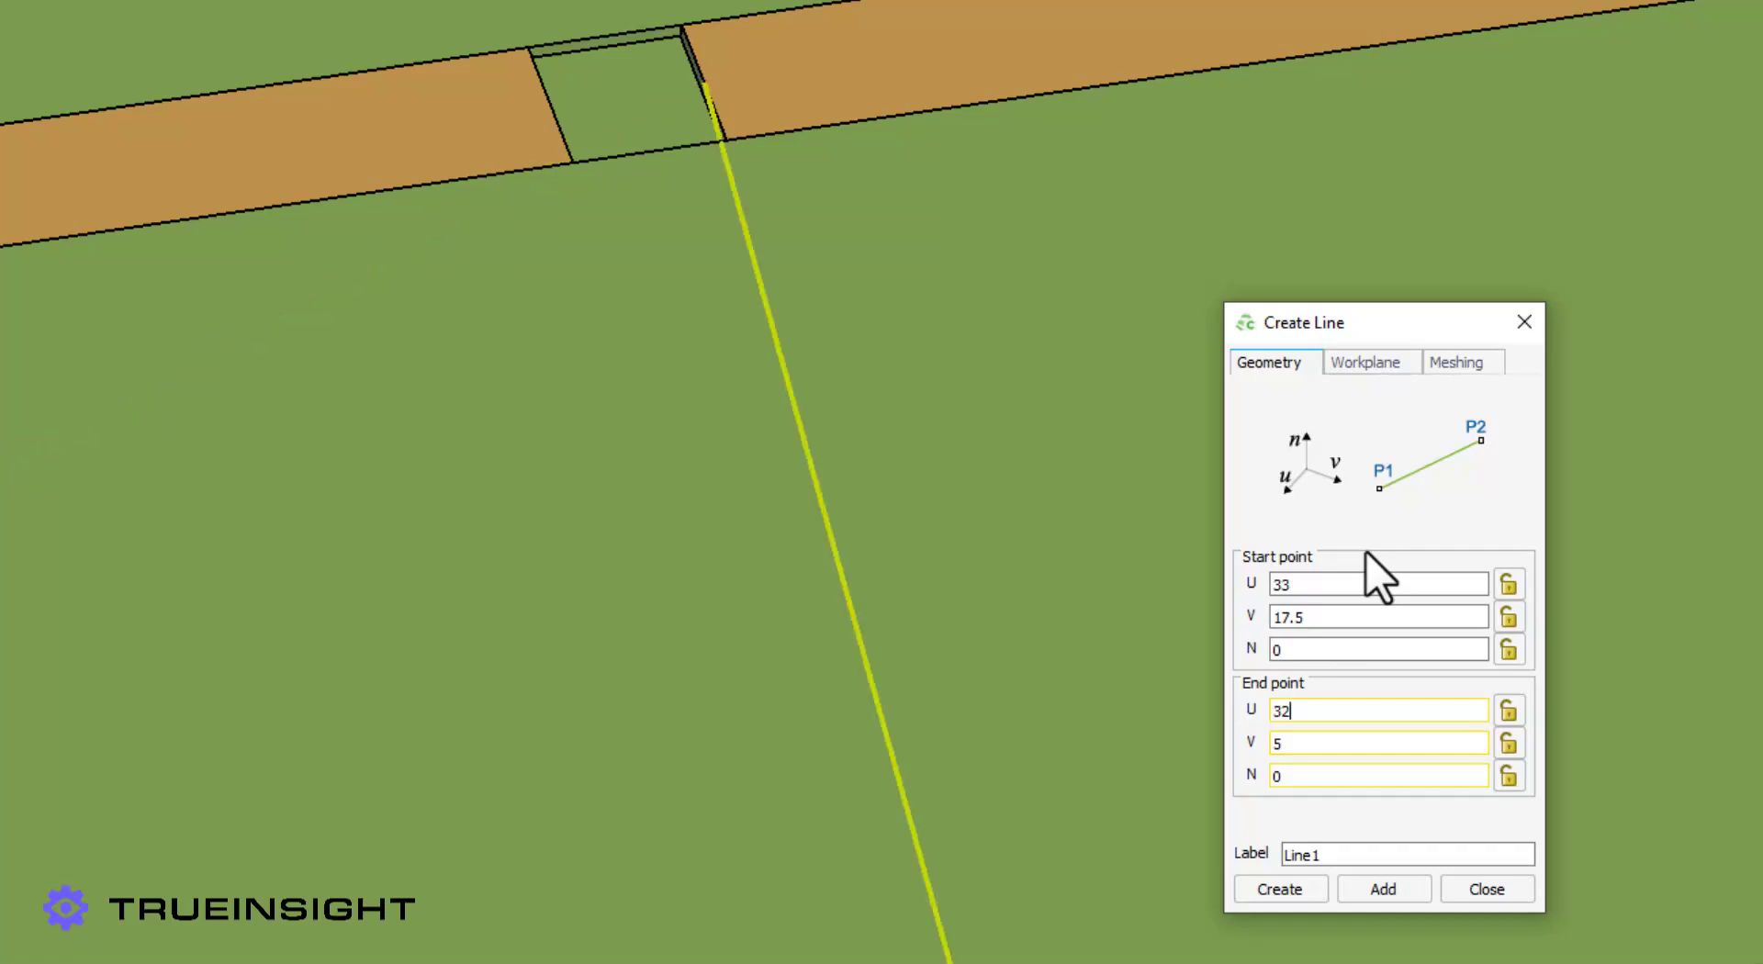
pyautogui.press('Tab')
pyautogui.write('17.5')
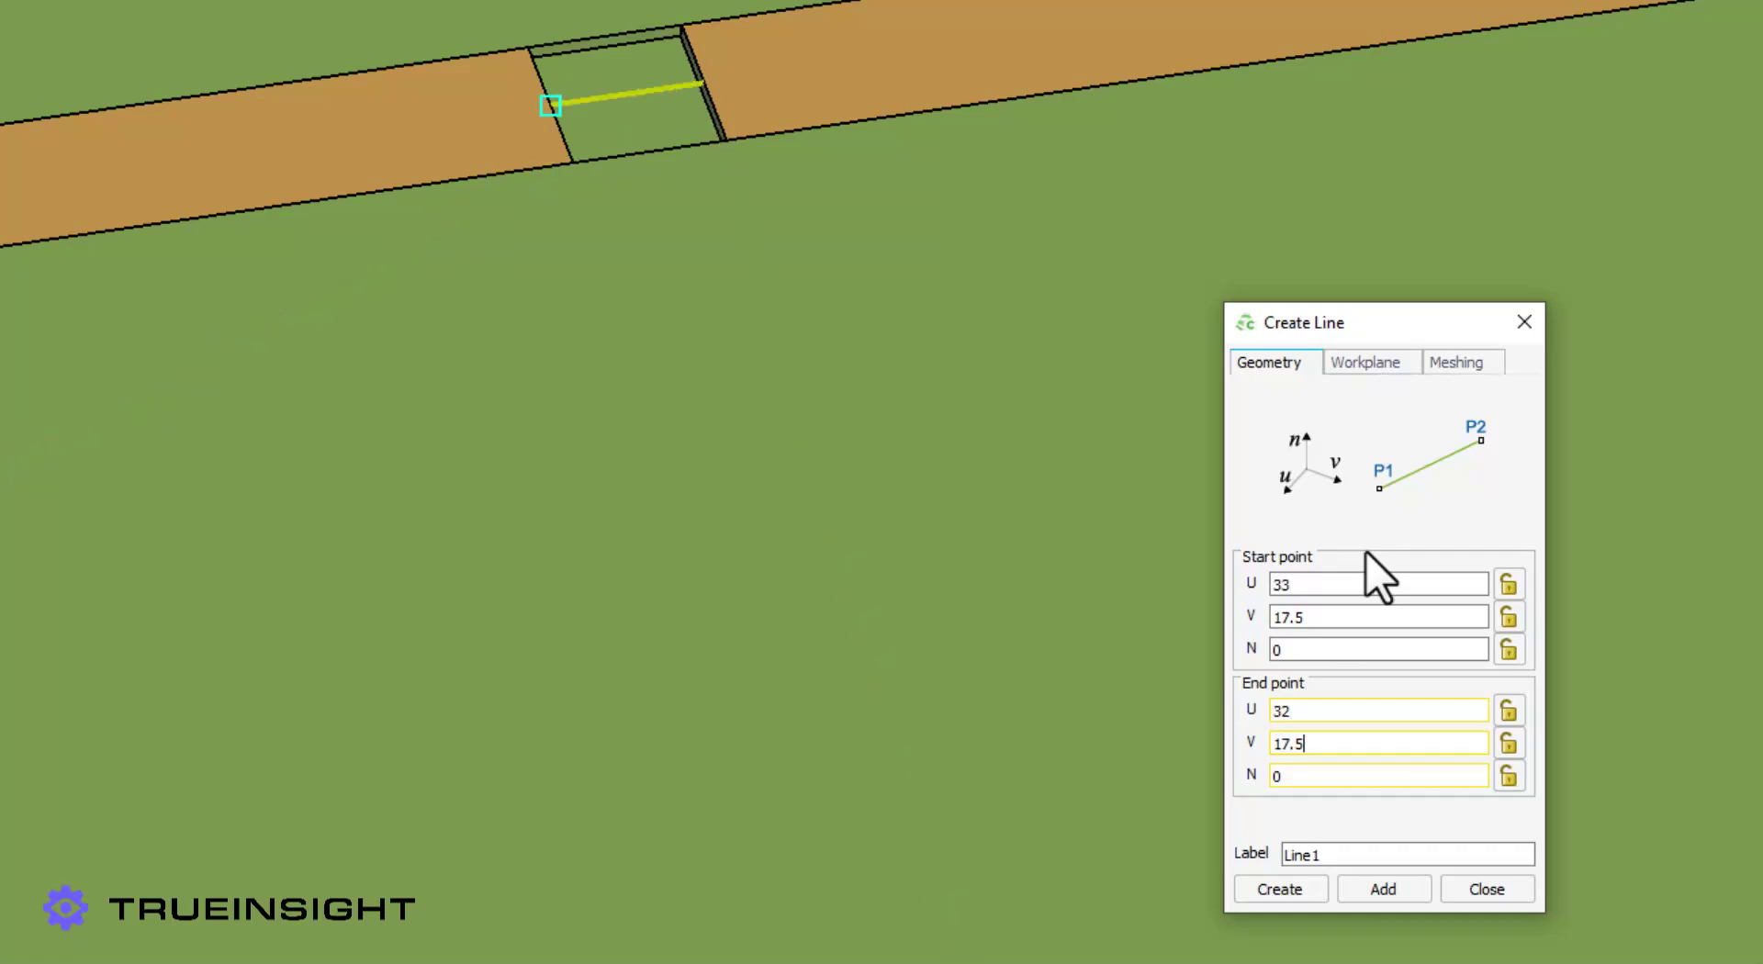
pyautogui.click(1308, 890)
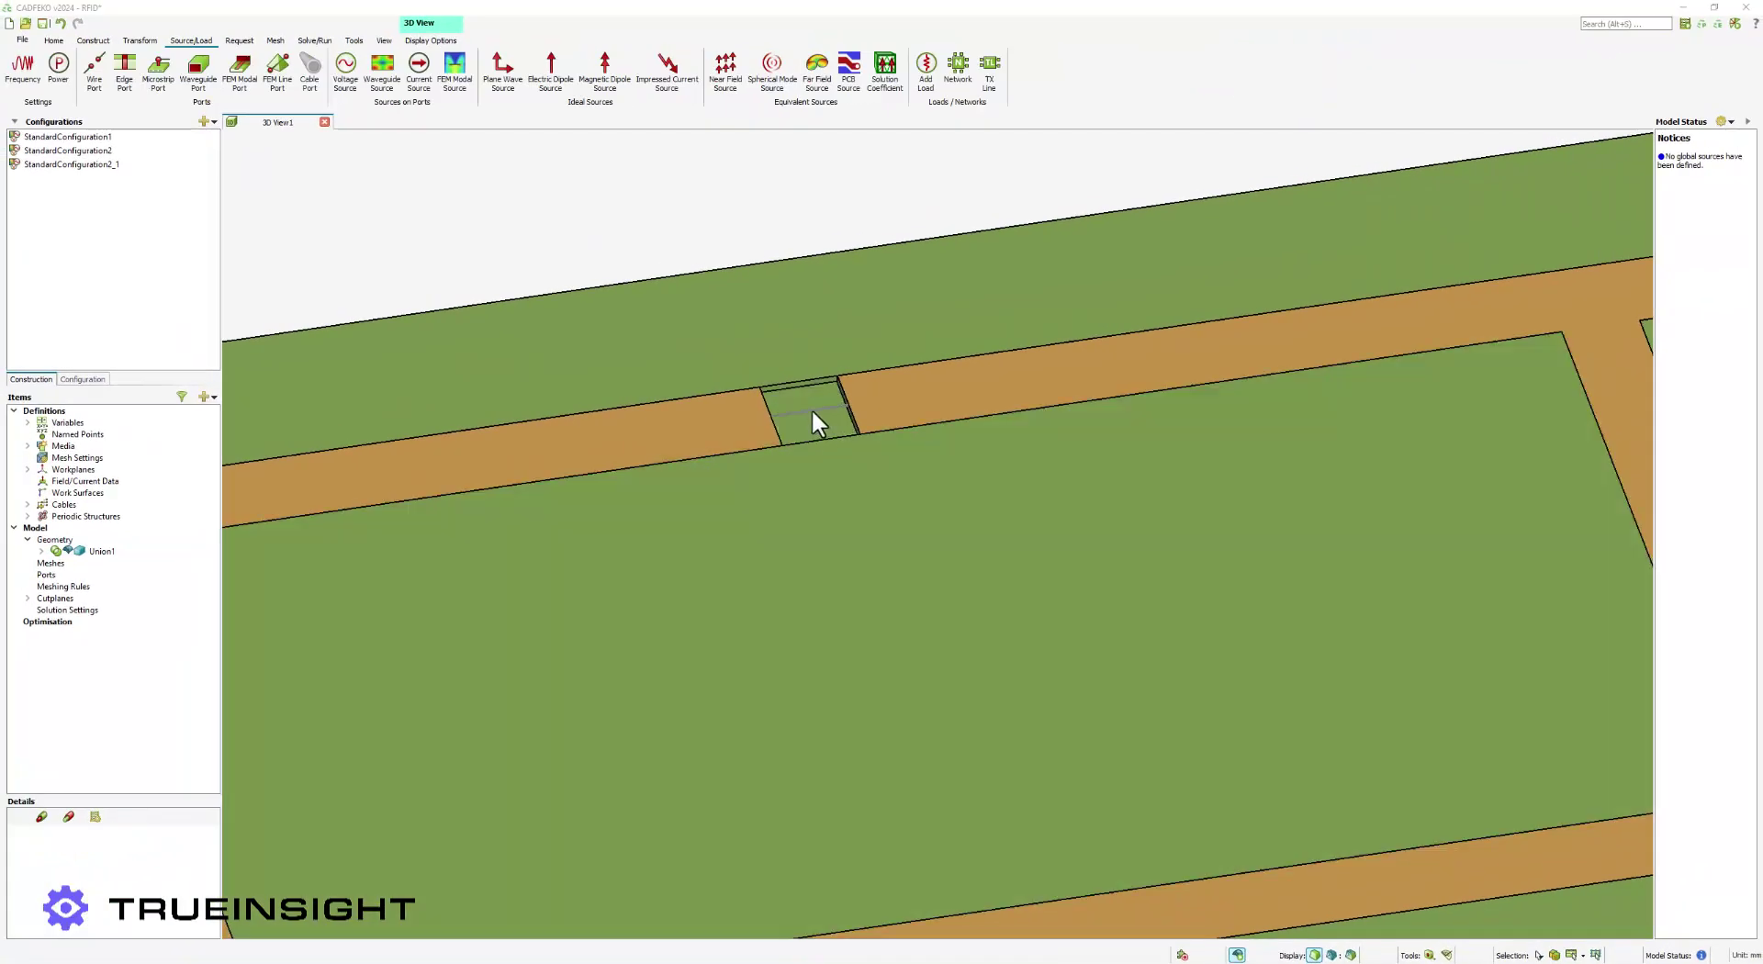
# Add WirePort1 at the middle of the feed-gap wire
pyautogui.click(812, 409)
pyautogui.rightClick(812, 408)
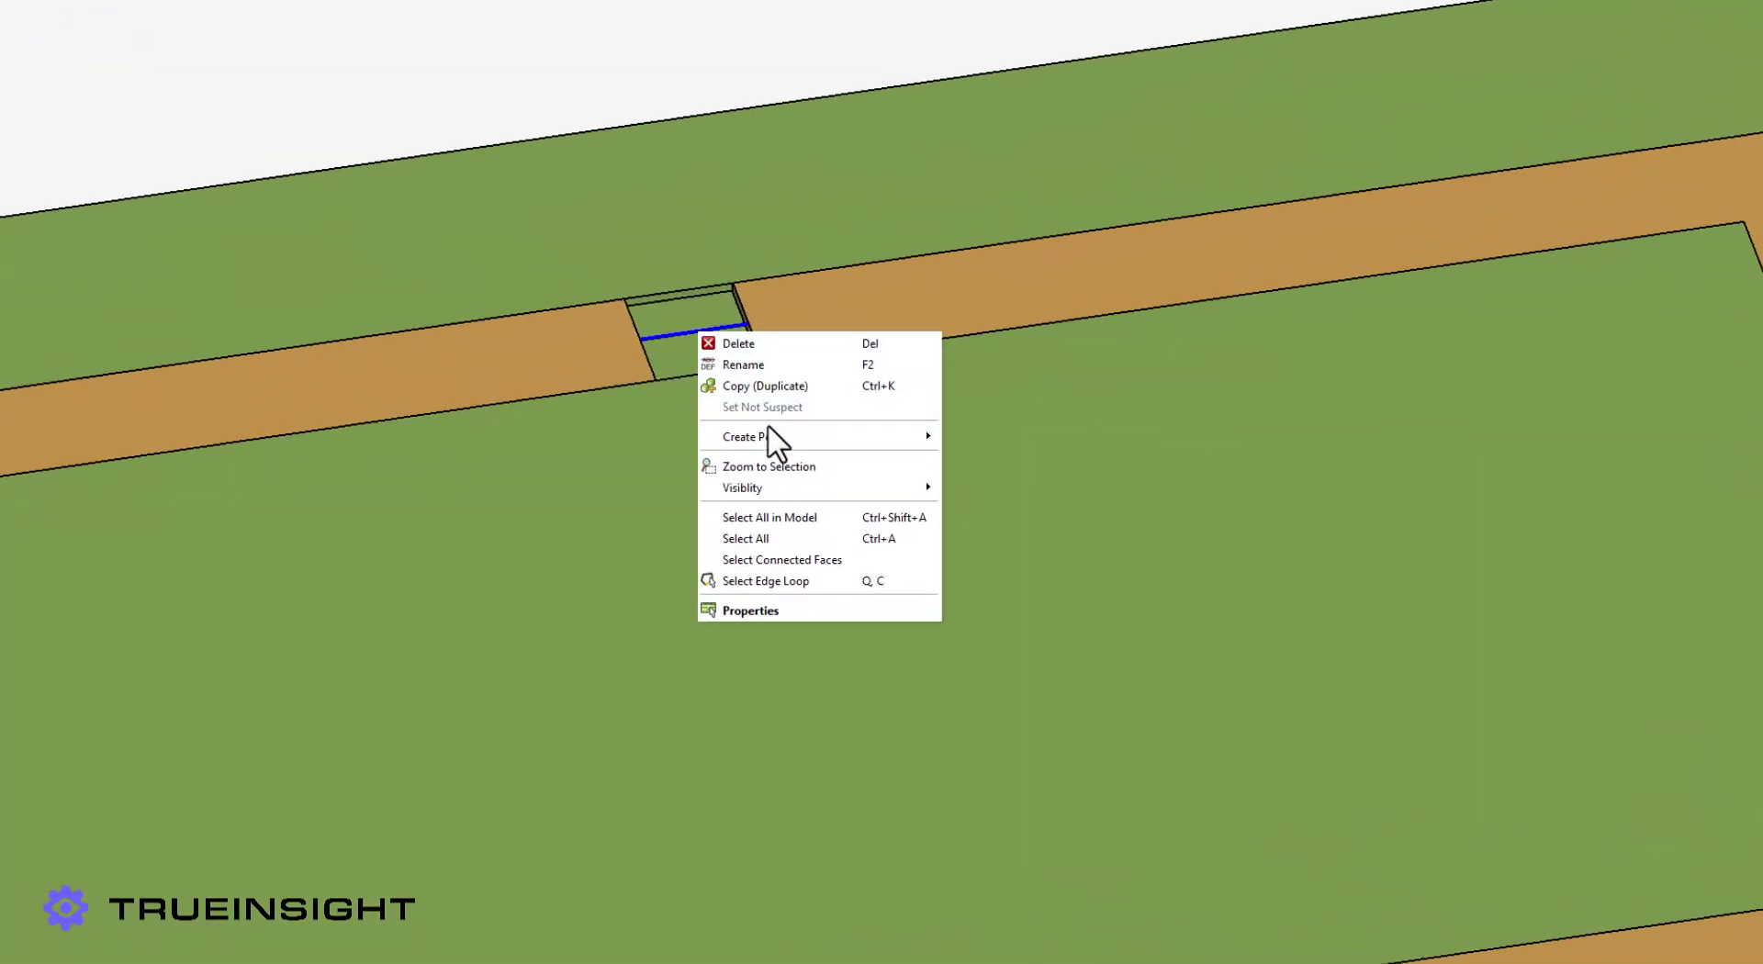
pyautogui.moveTo(758, 424)
pyautogui.click(964, 431)
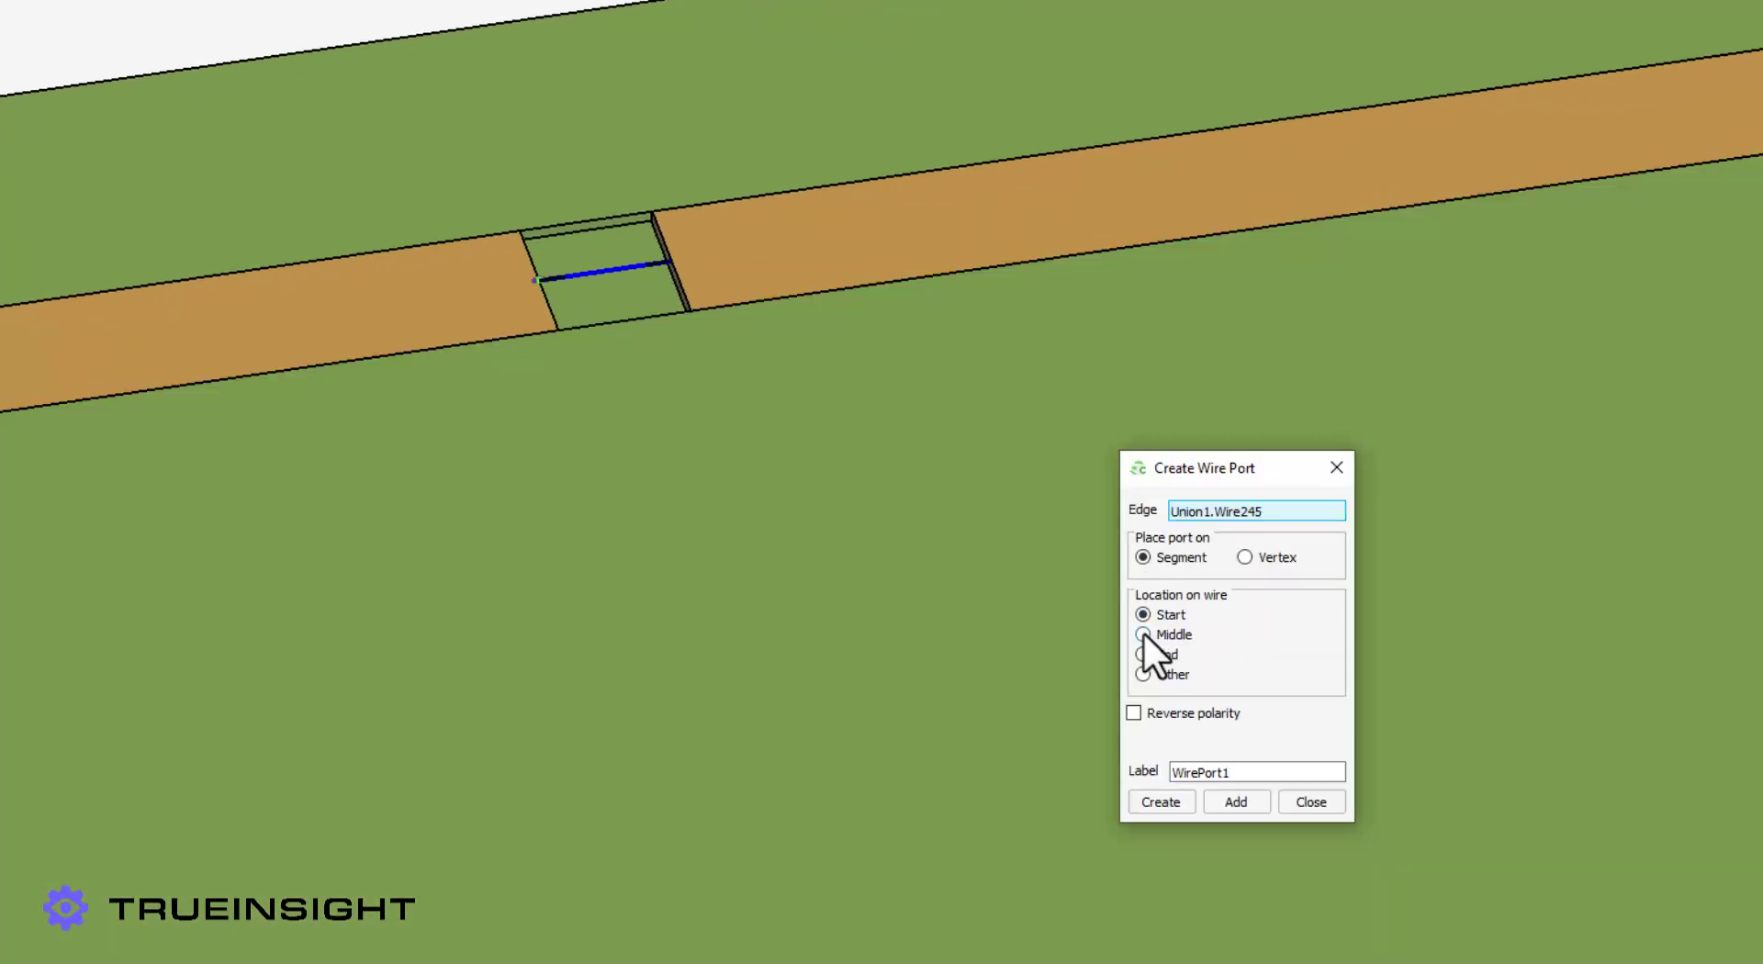
pyautogui.click(1143, 633)
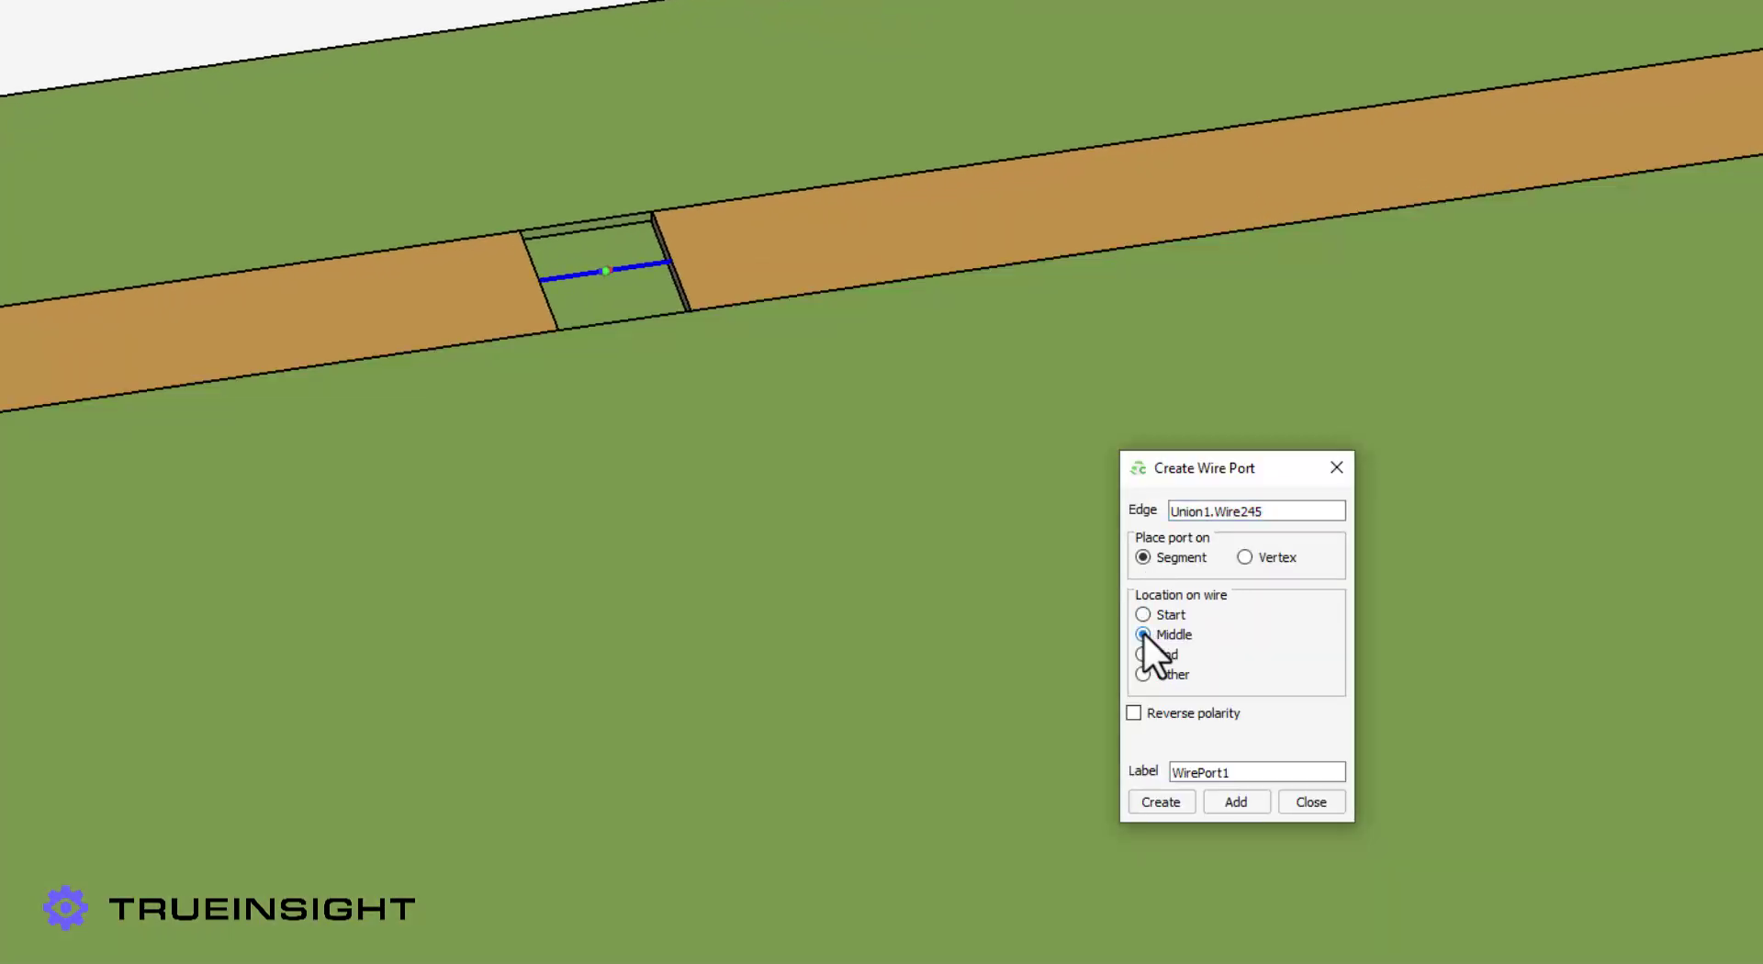
pyautogui.click(1161, 803)
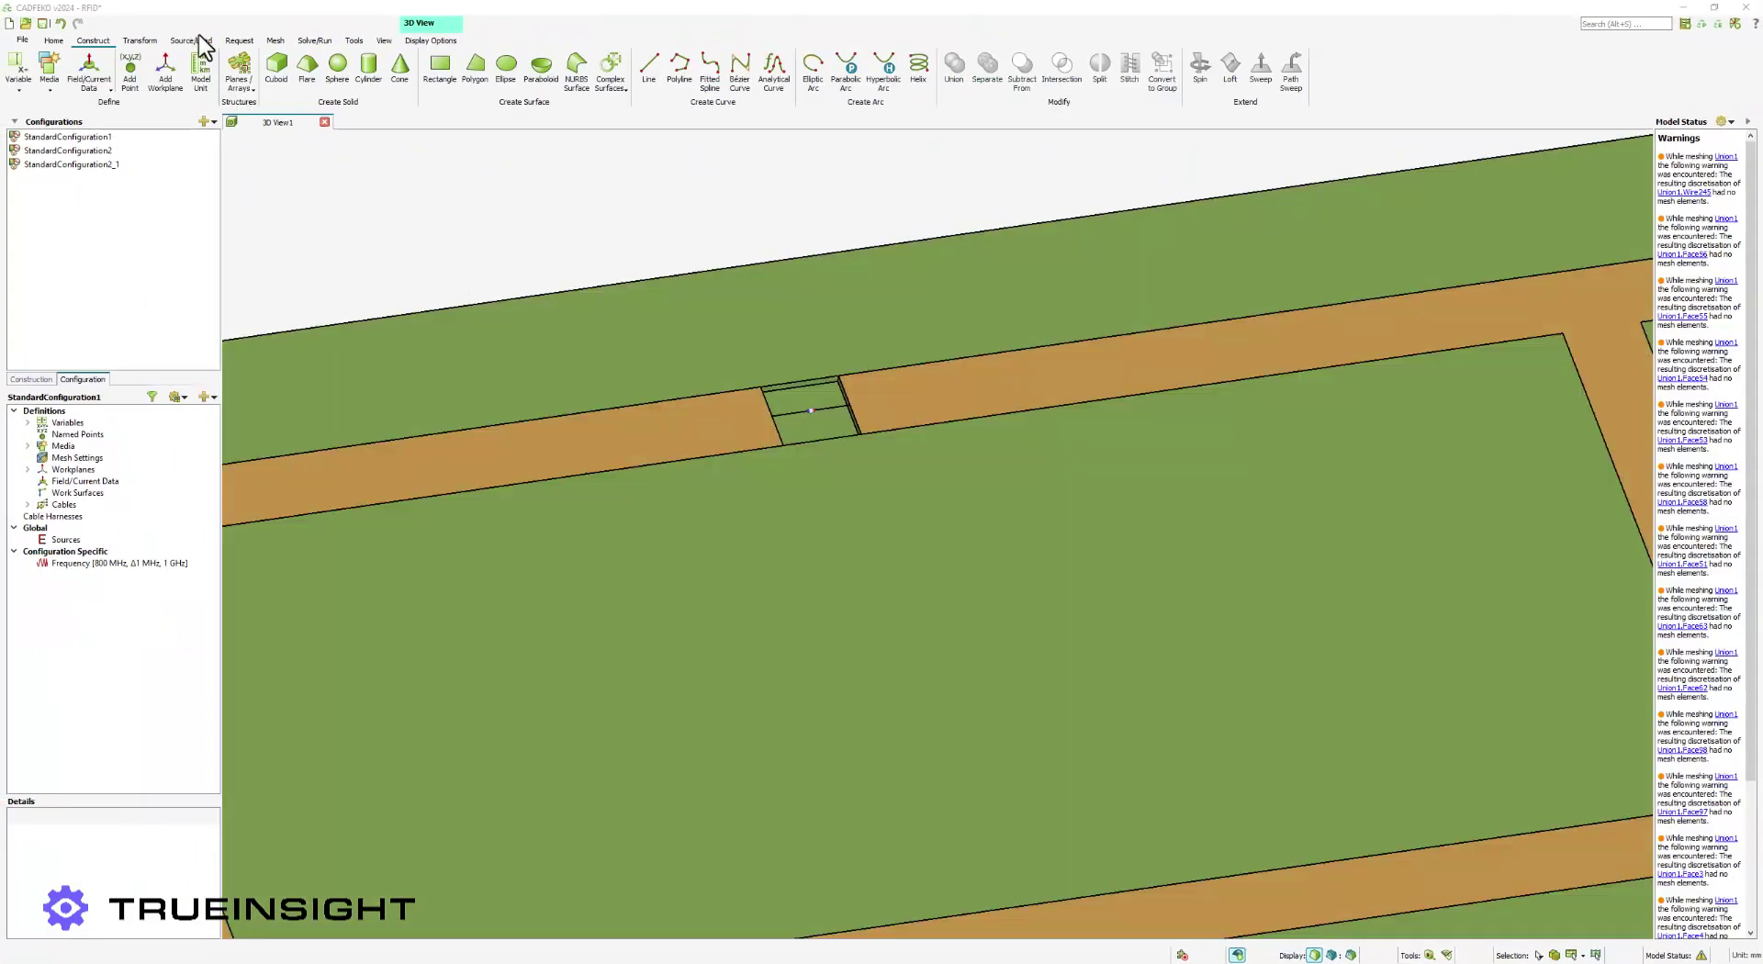
# Add a voltage source on Port1 with 39.5 Ω reference impedance
pyautogui.click(192, 41)
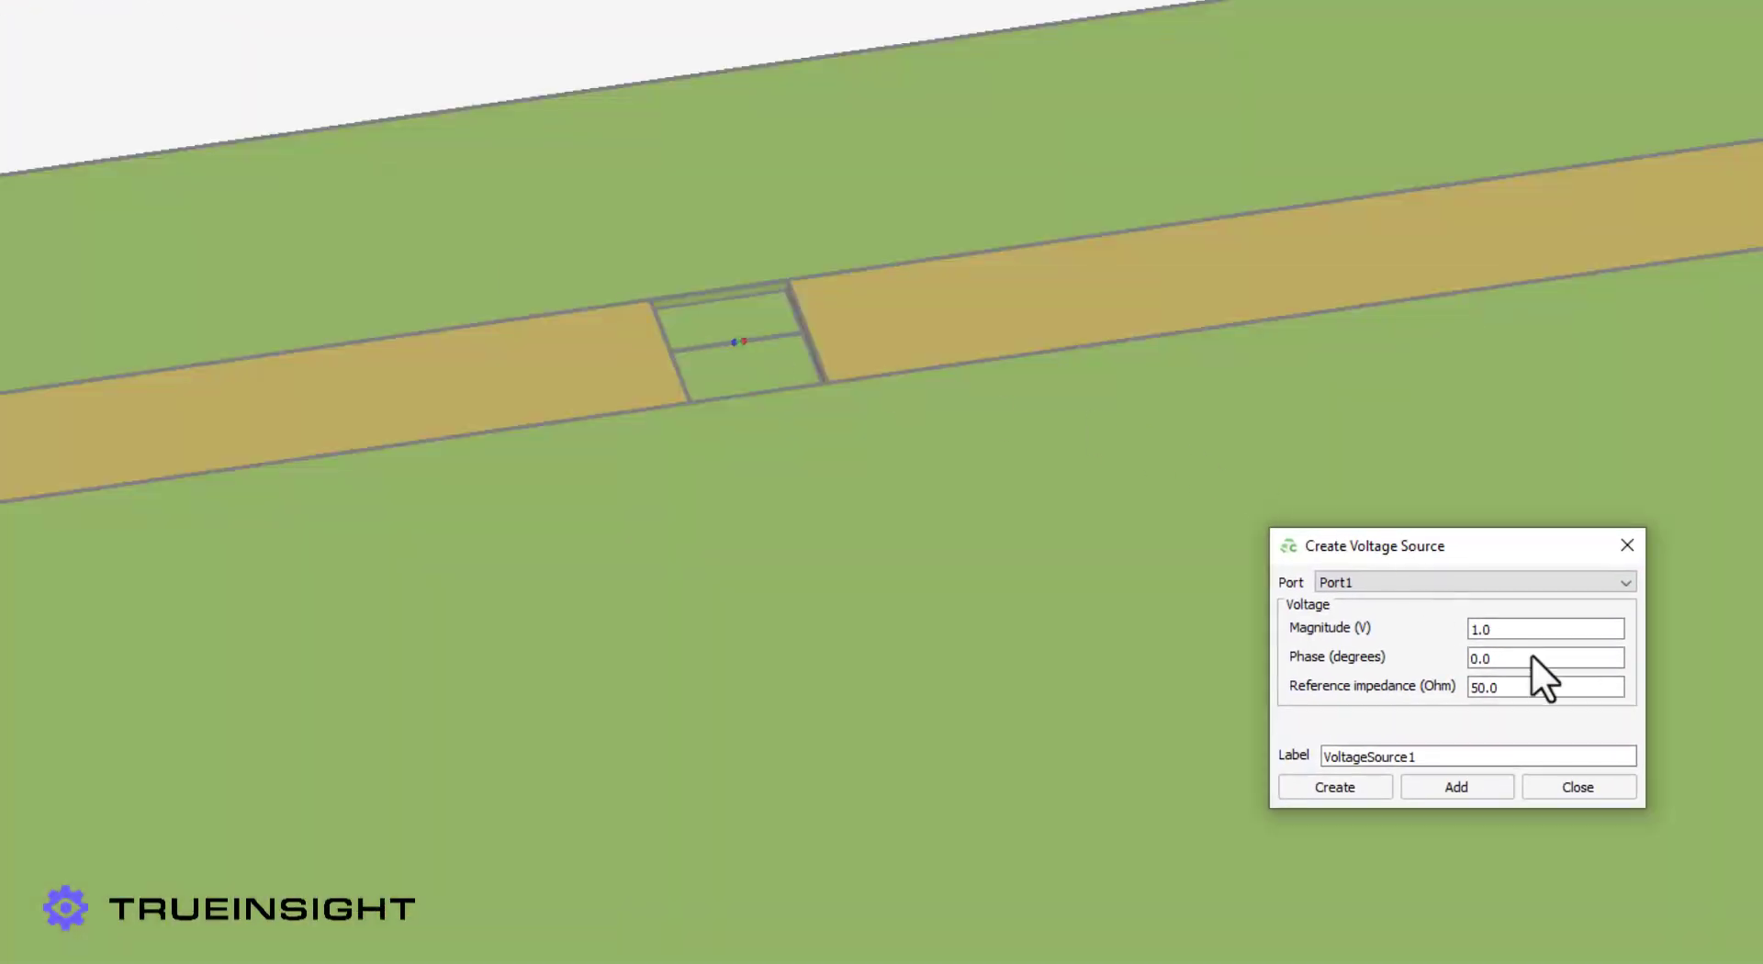
pyautogui.click(1544, 659)
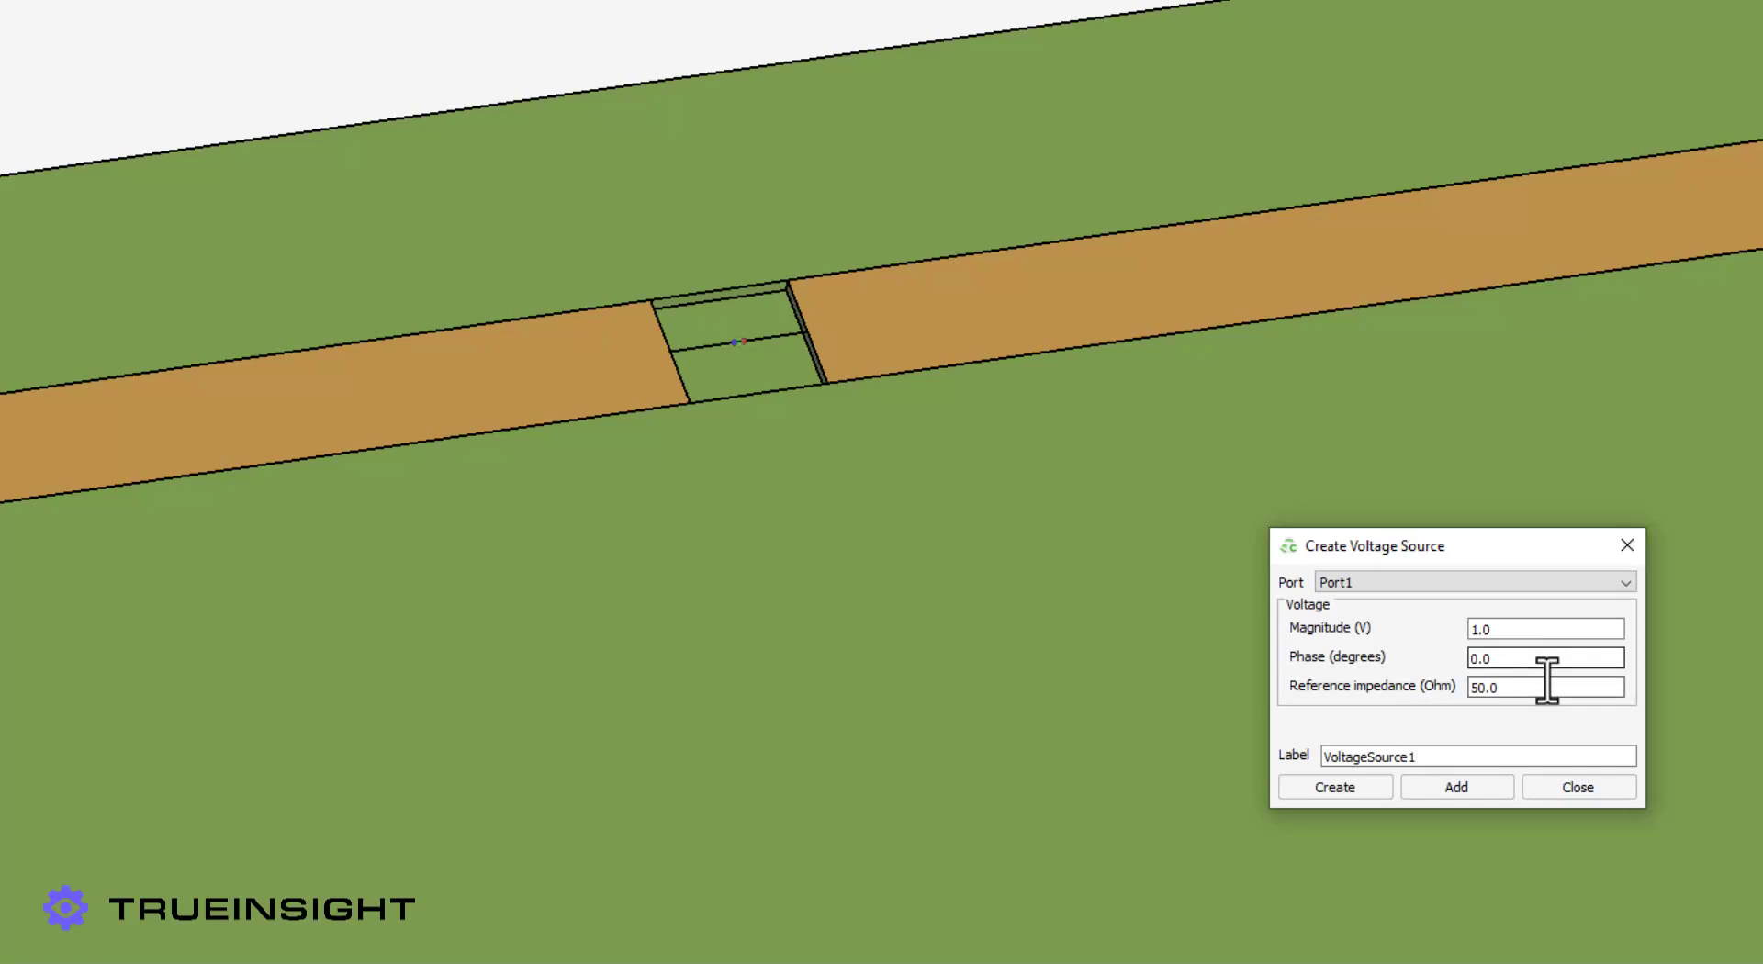
pyautogui.press('Tab')
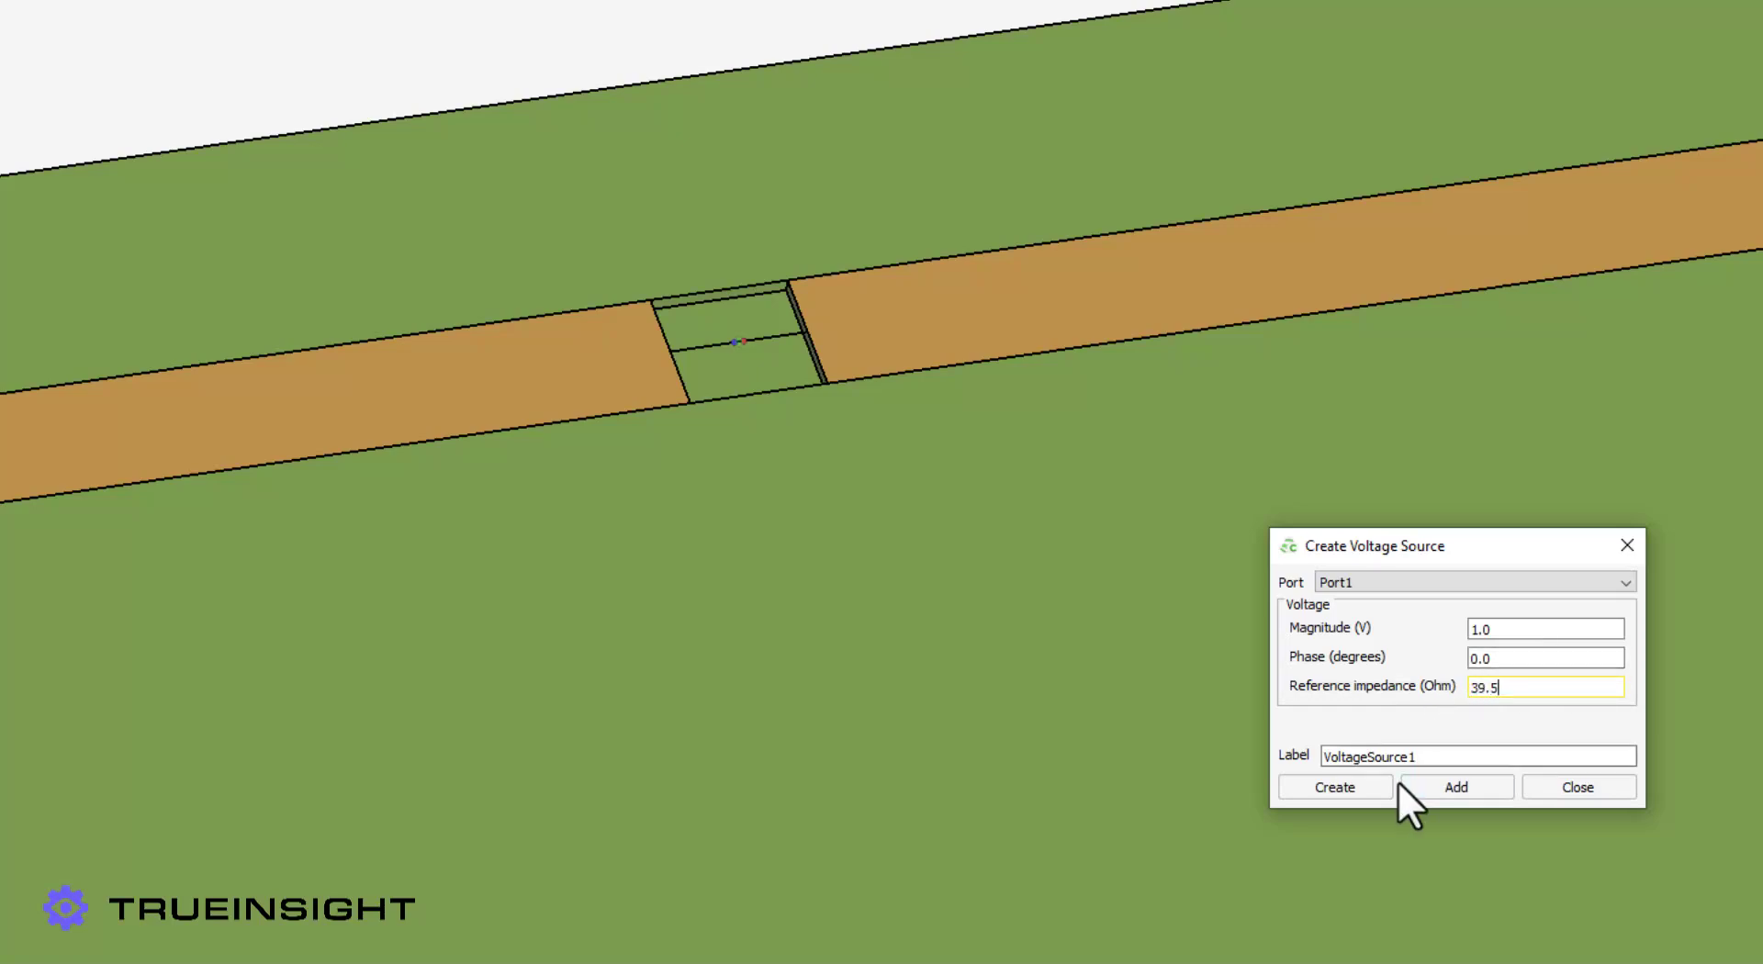
pyautogui.click(1355, 789)
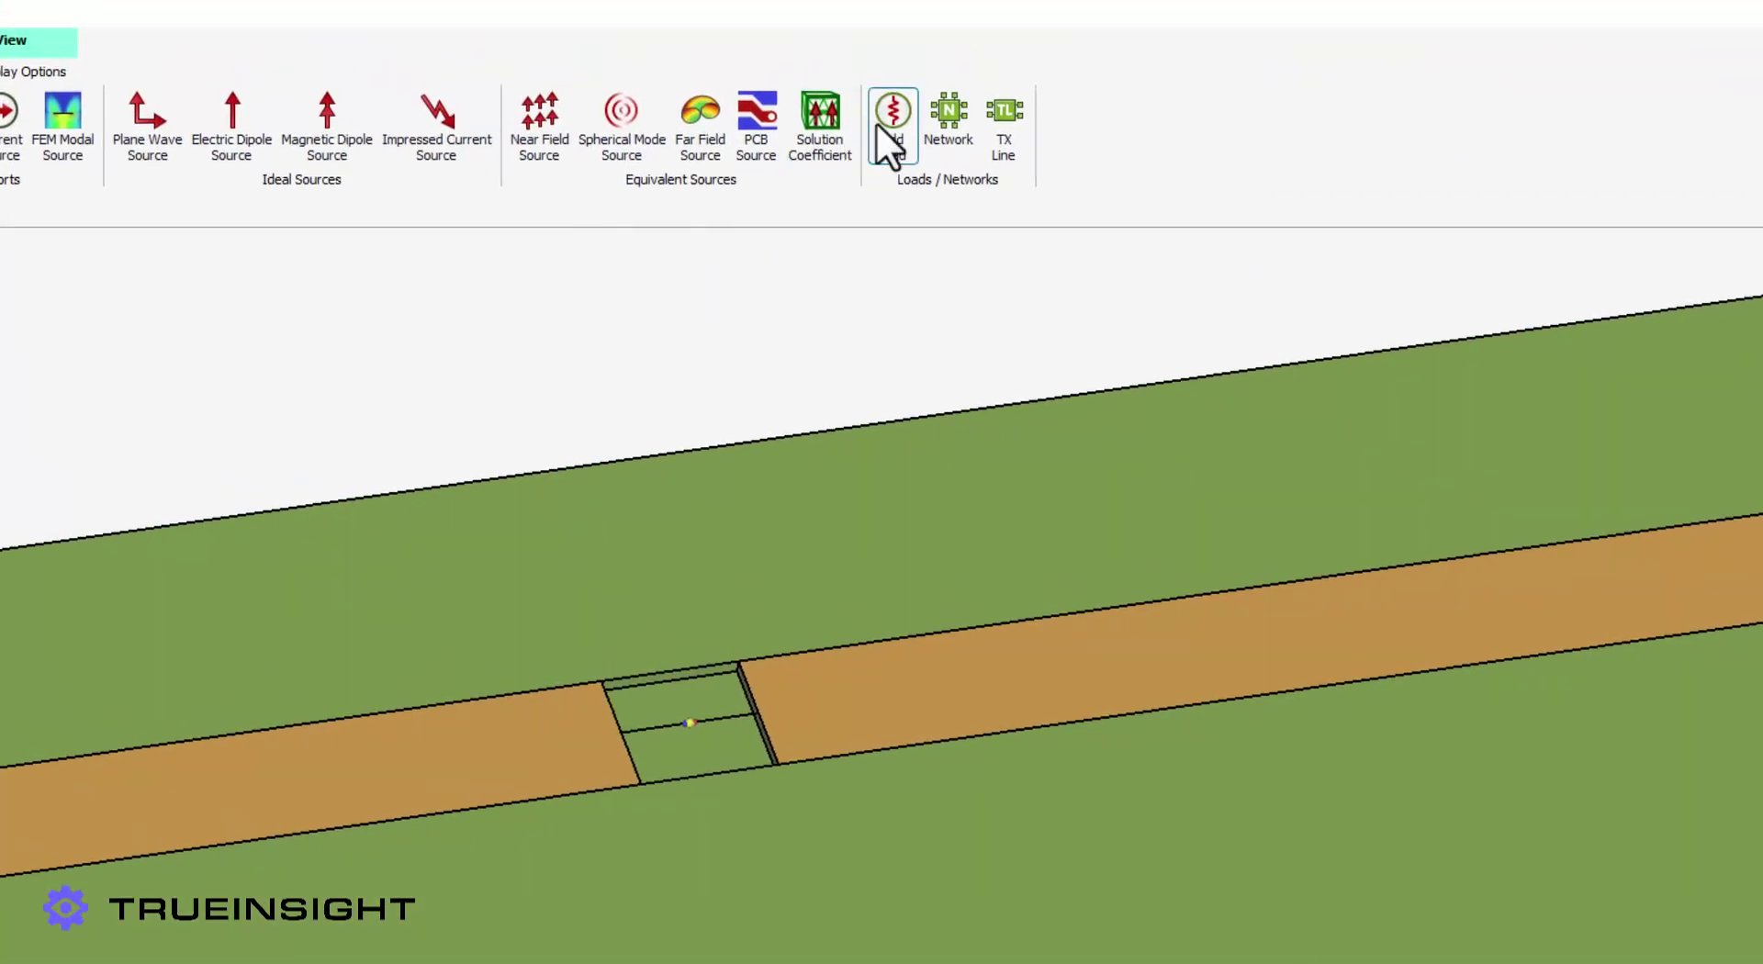
# Add Load1 with complex impedance 0 + j70 Ω on Port1
pyautogui.click(877, 125)
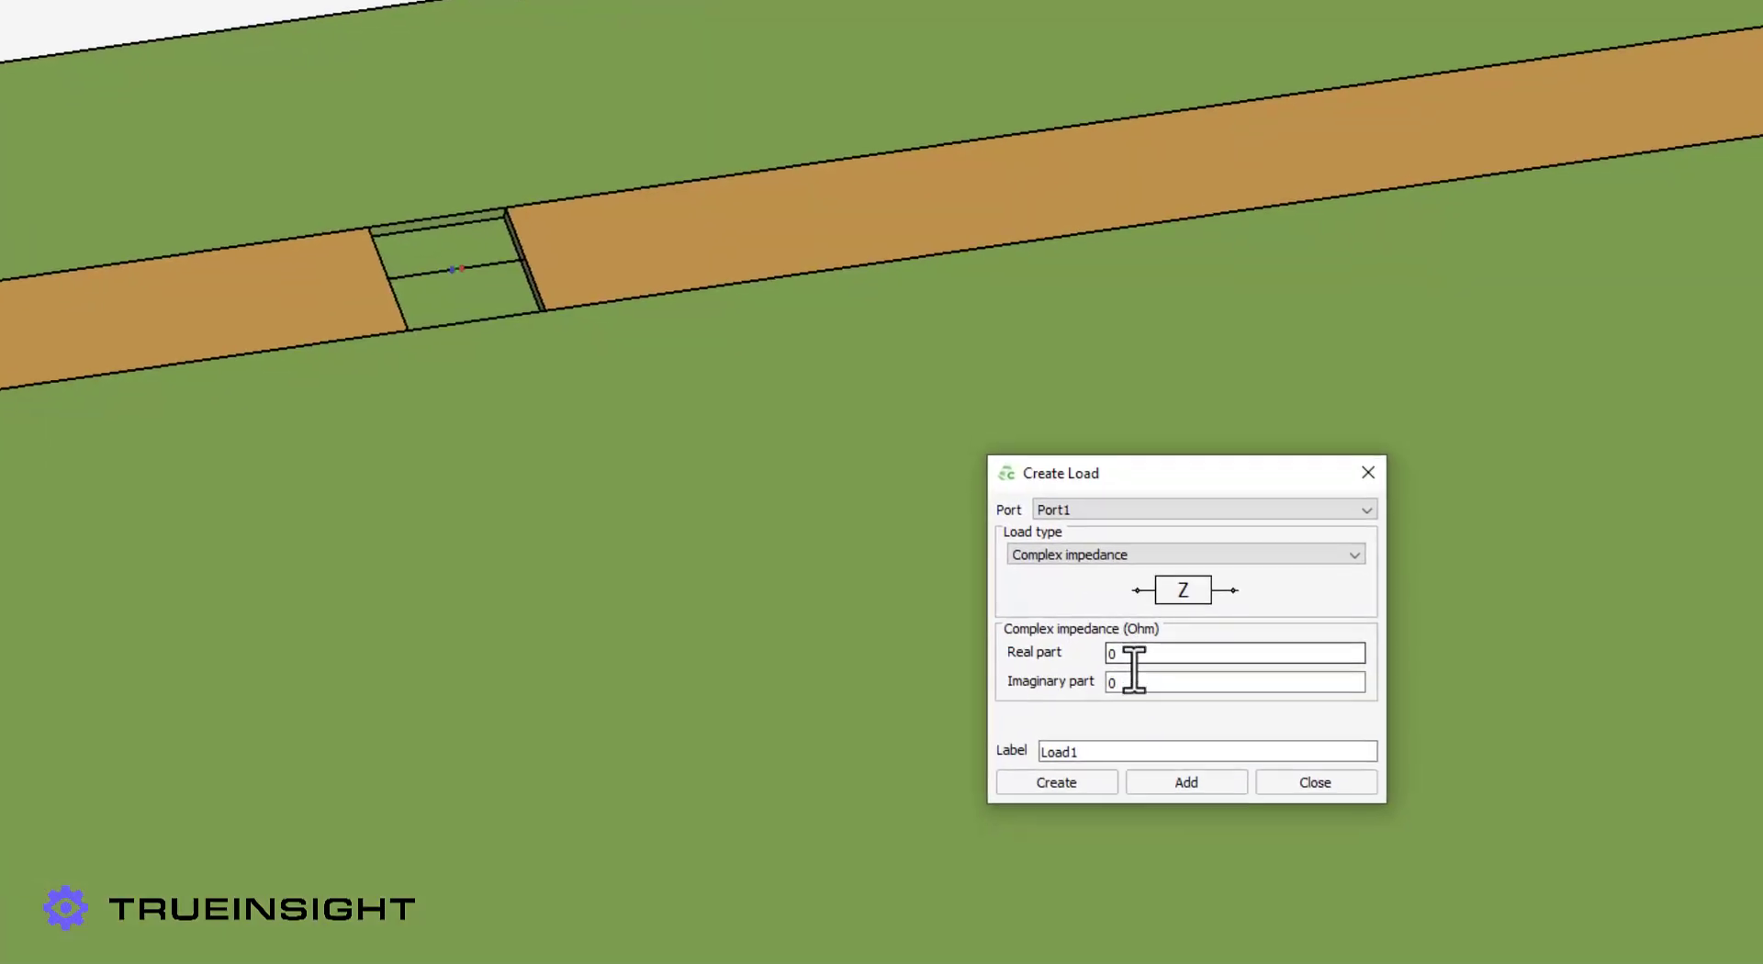
pyautogui.press('Tab')
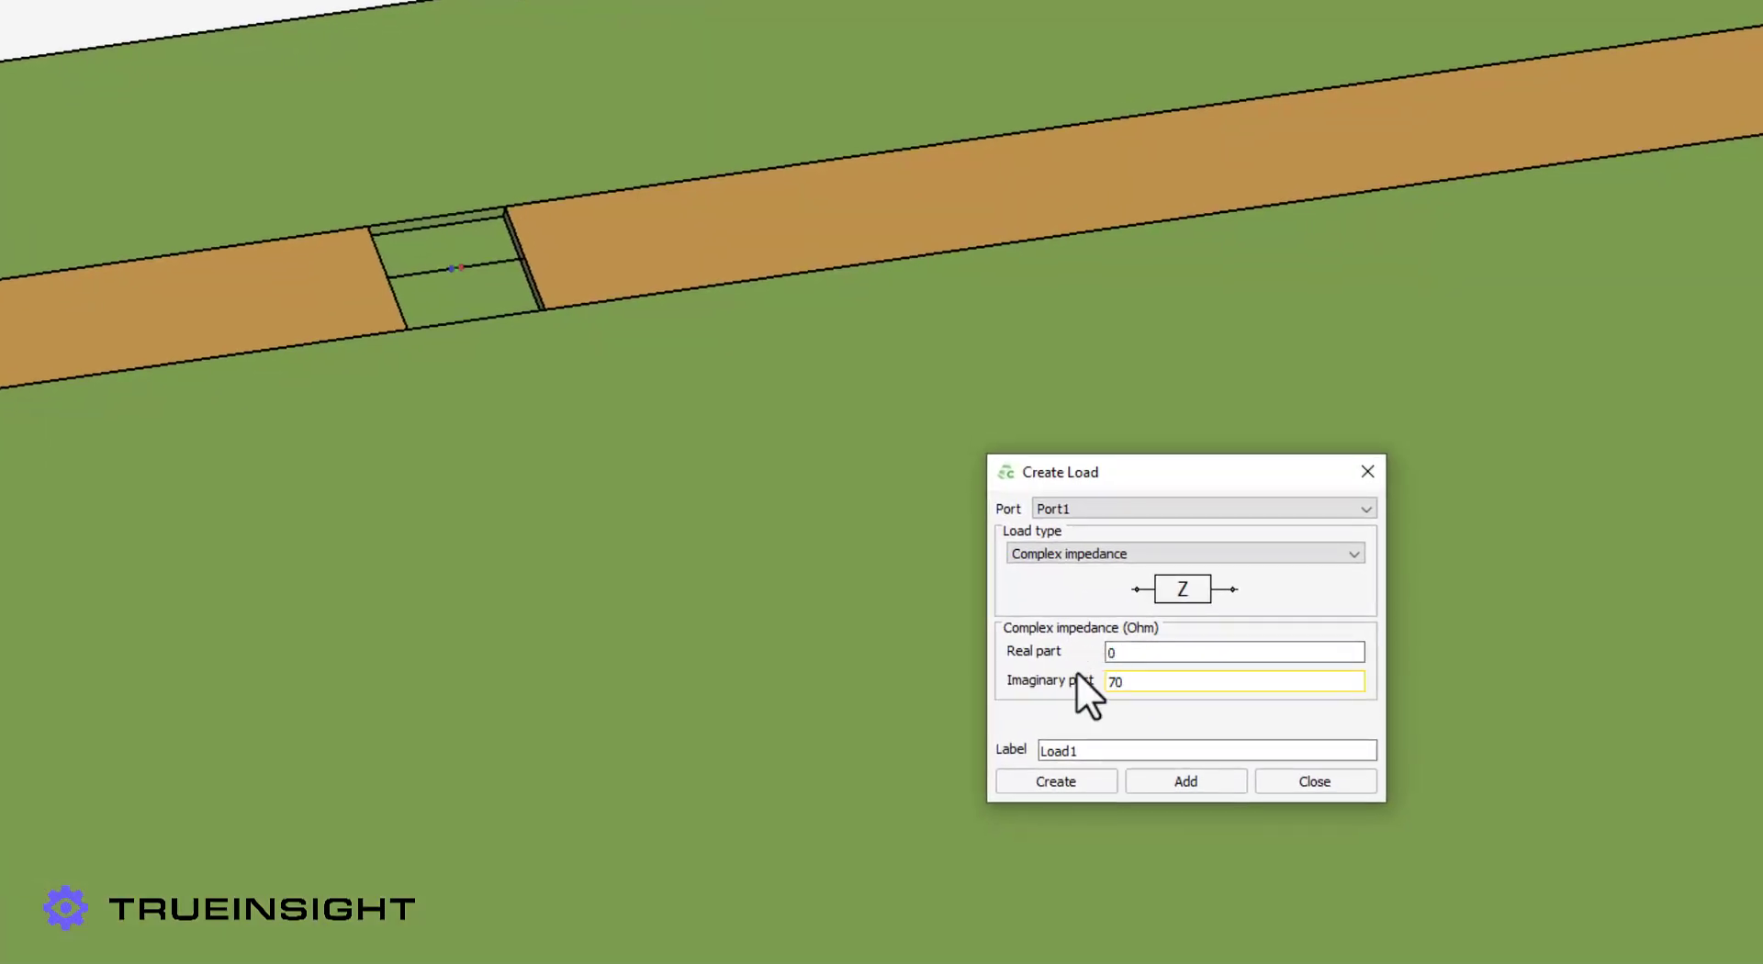
pyautogui.click(1101, 786)
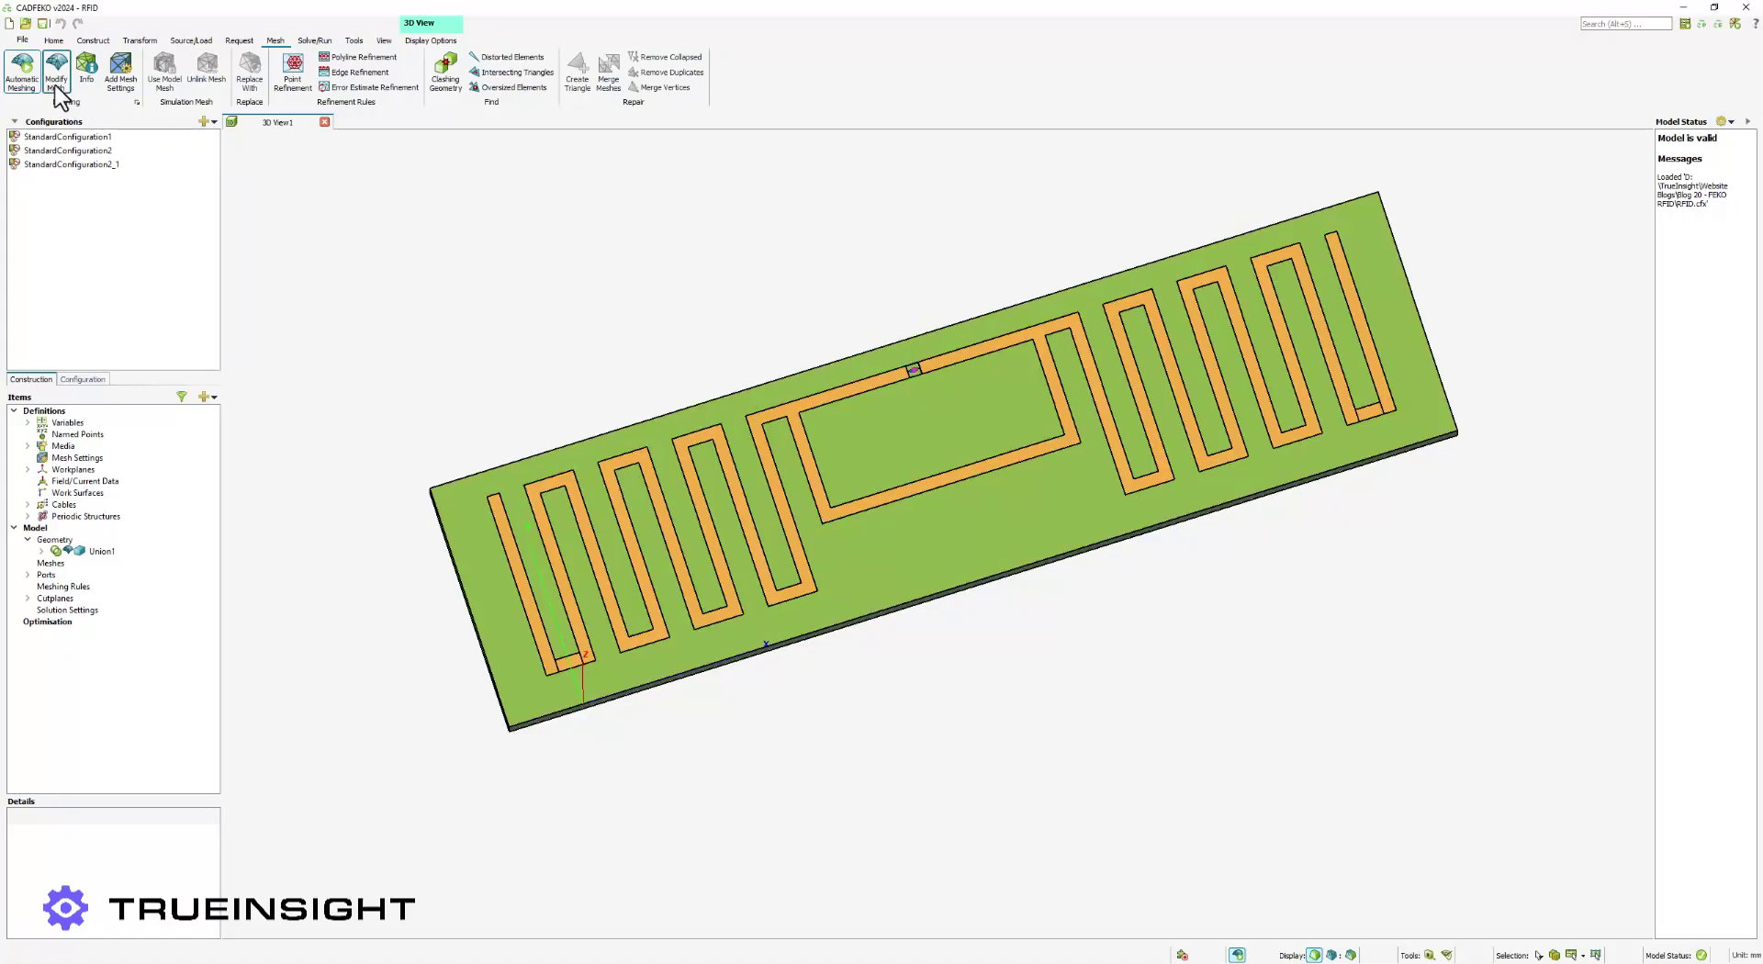
# Check mesh info and the global and local mesh settings, then display the simulation mesh
pyautogui.click(86, 69)
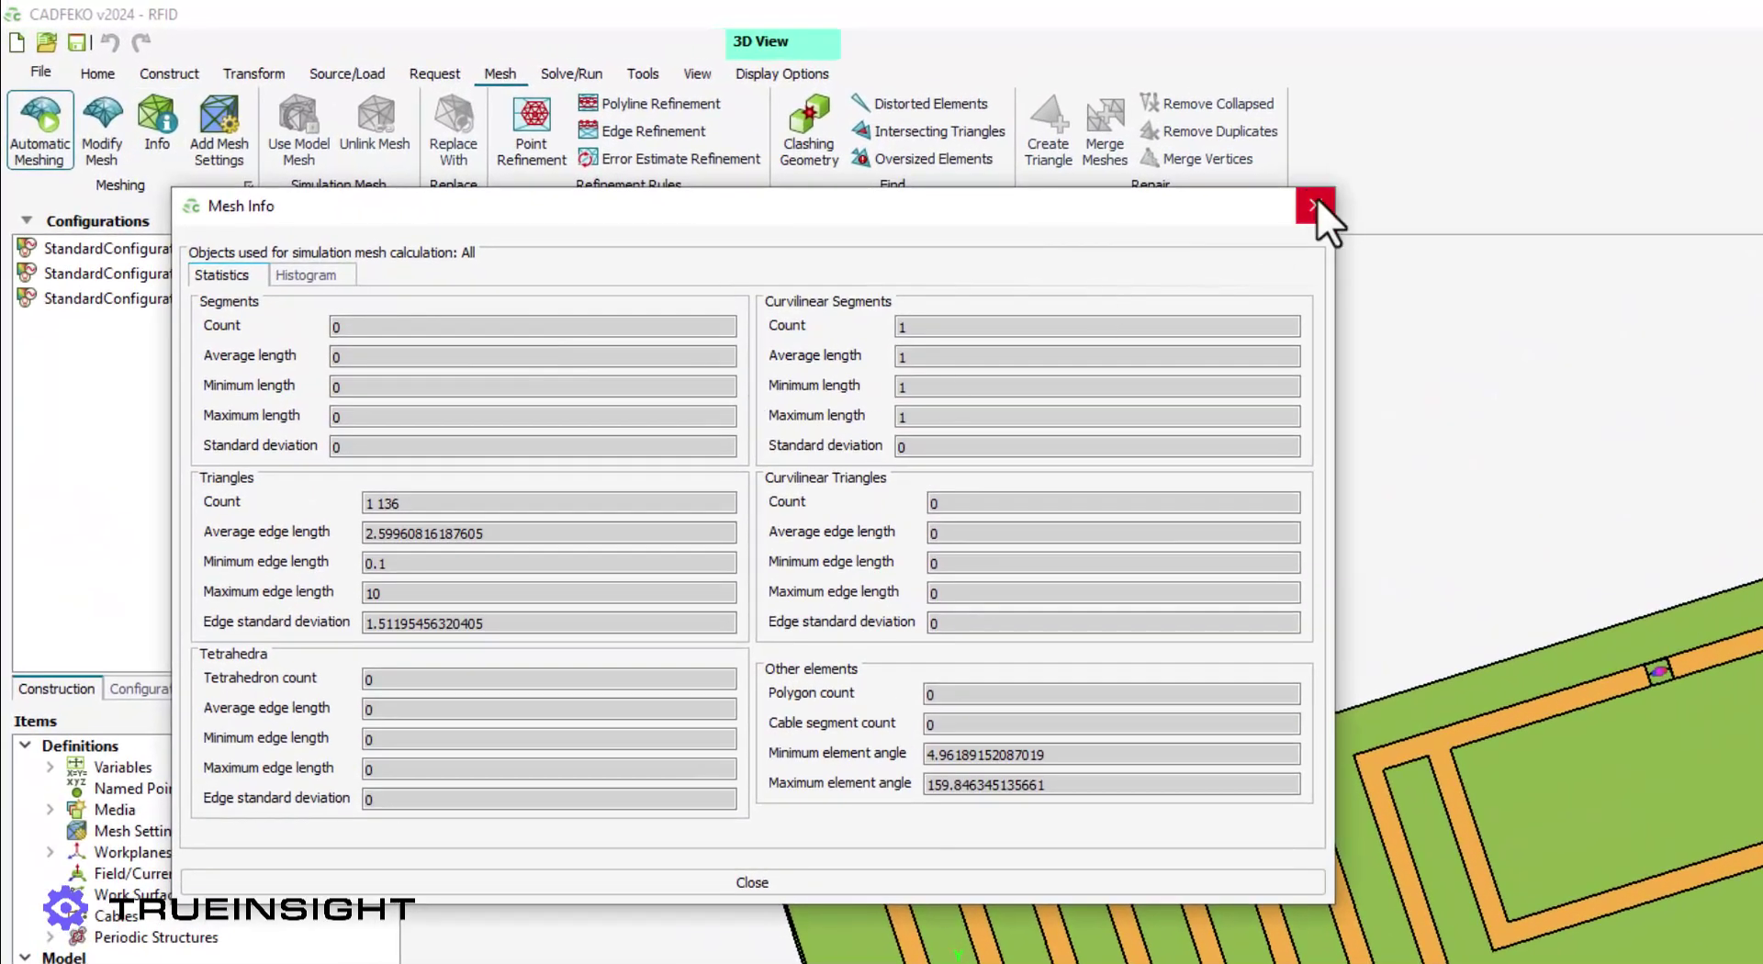
pyautogui.click(1251, 195)
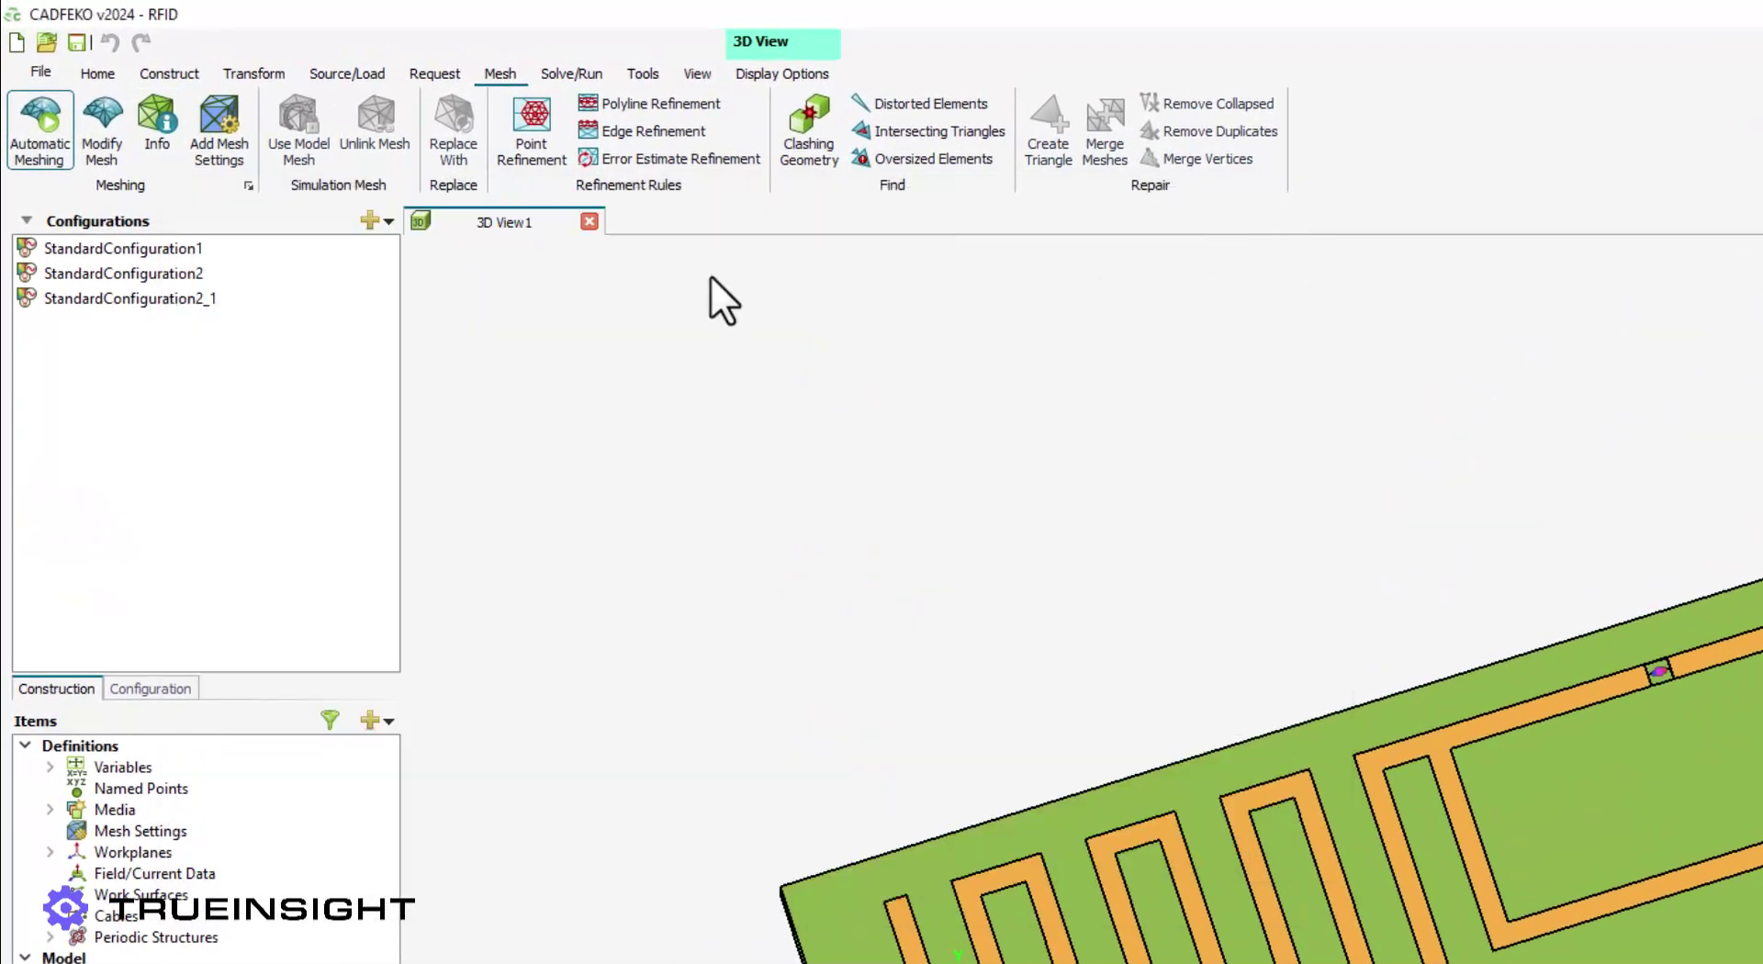
pyautogui.click(129, 149)
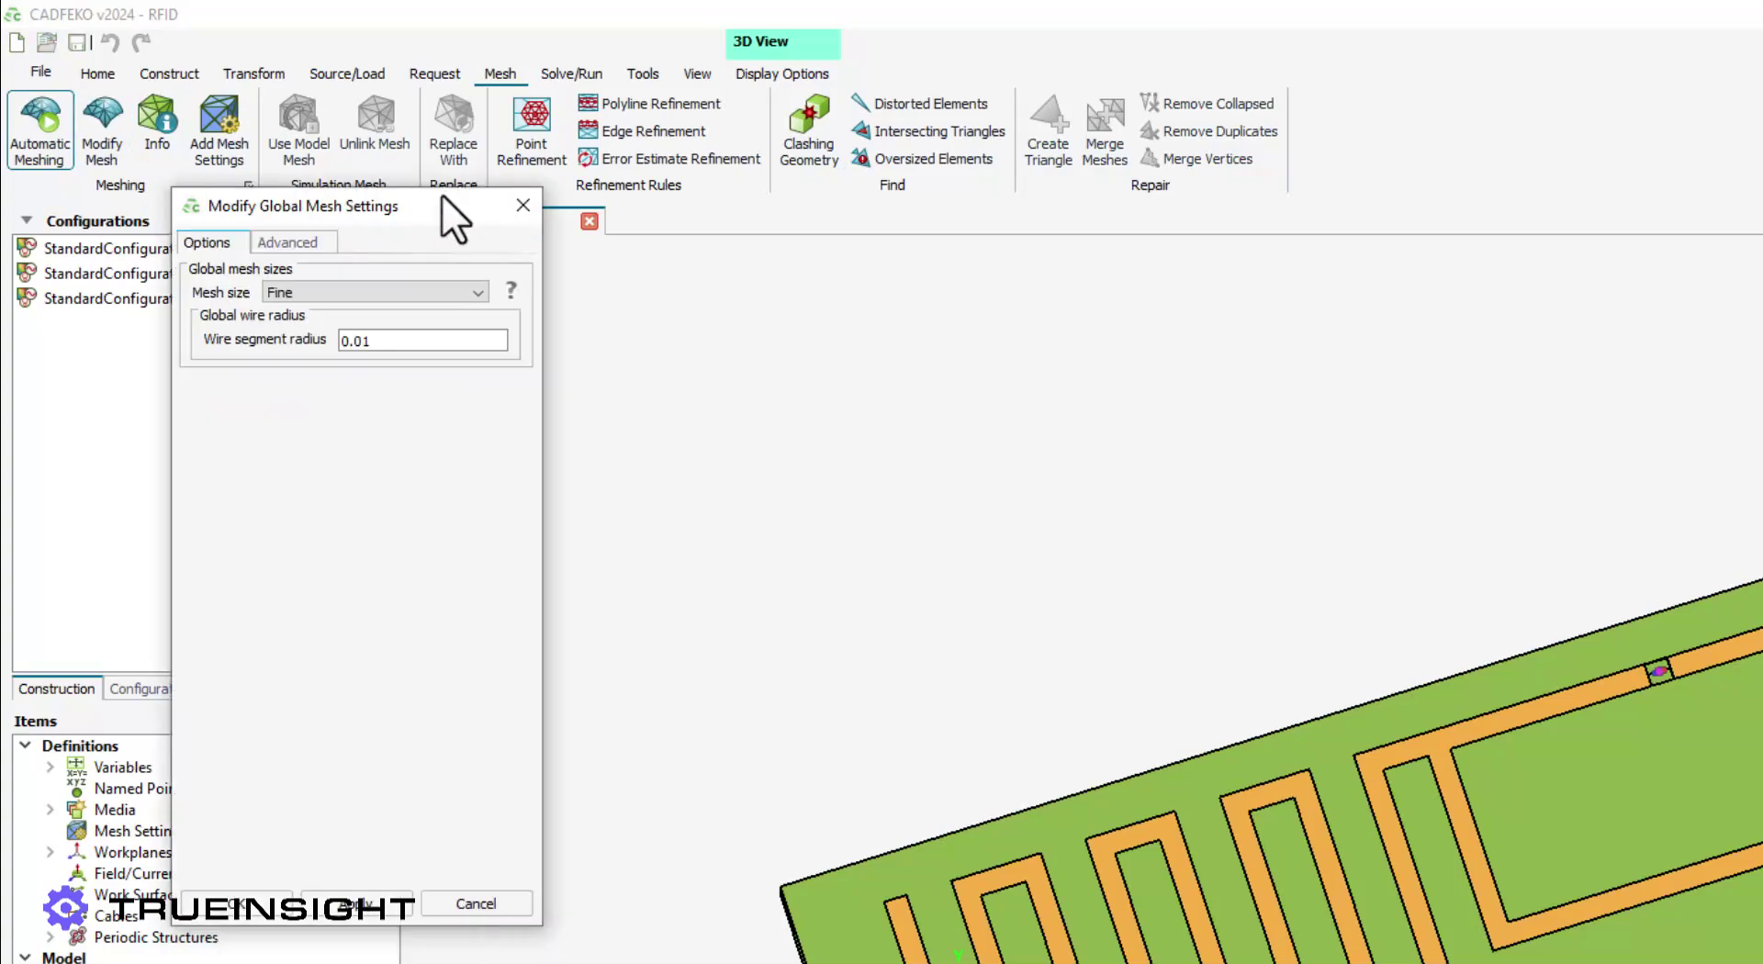
pyautogui.click(511, 204)
pyautogui.click(213, 131)
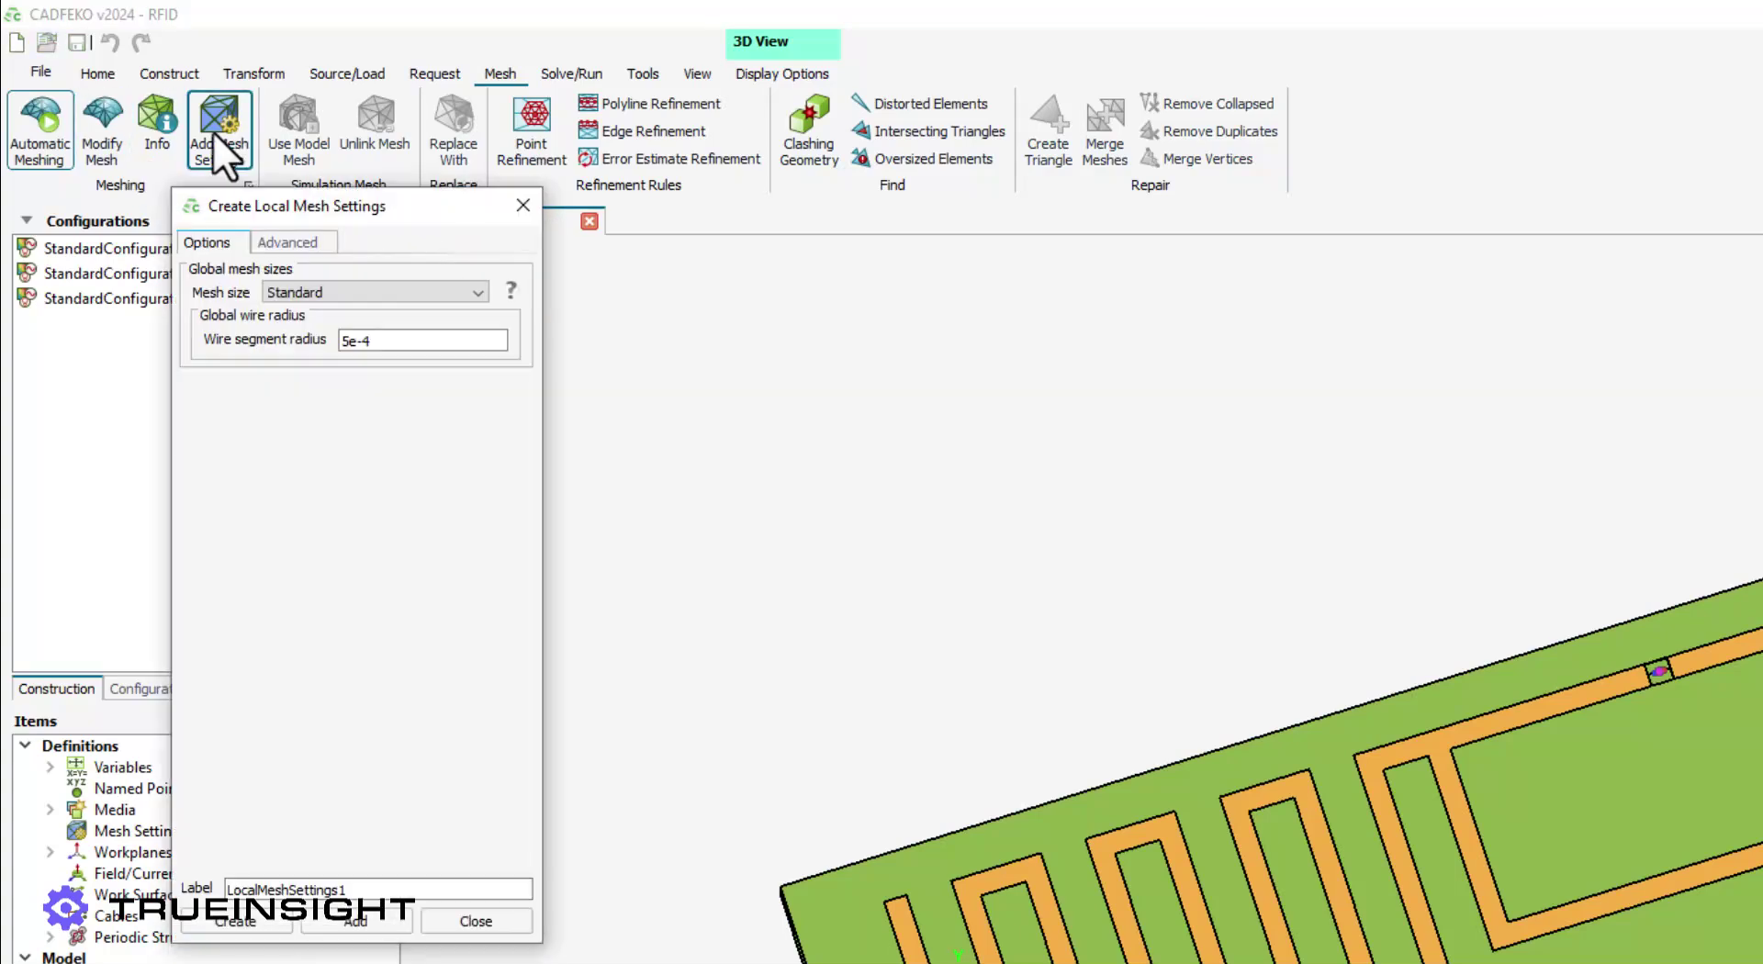
pyautogui.click(520, 205)
pyautogui.click(781, 73)
pyautogui.click(95, 128)
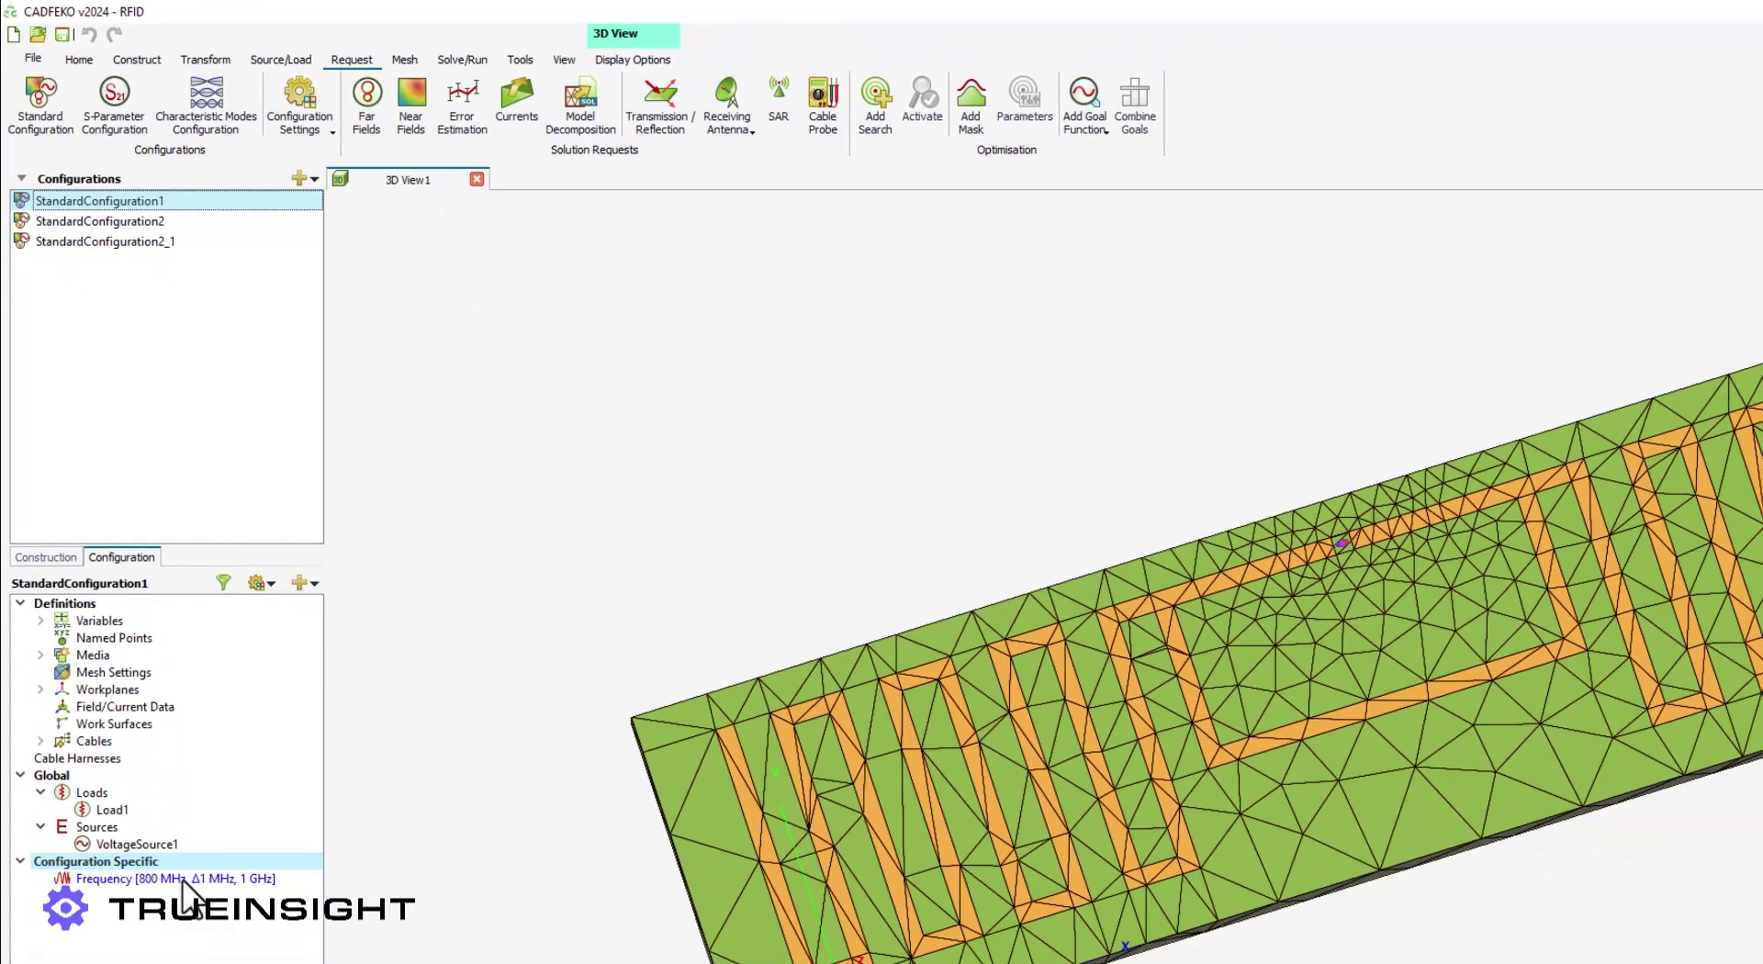
# Inspect StandardConfiguration1's 800 MHz–1 GHz sweep, then StandardConfiguration2's 905 MHz FarField1 request
pyautogui.click(184, 879)
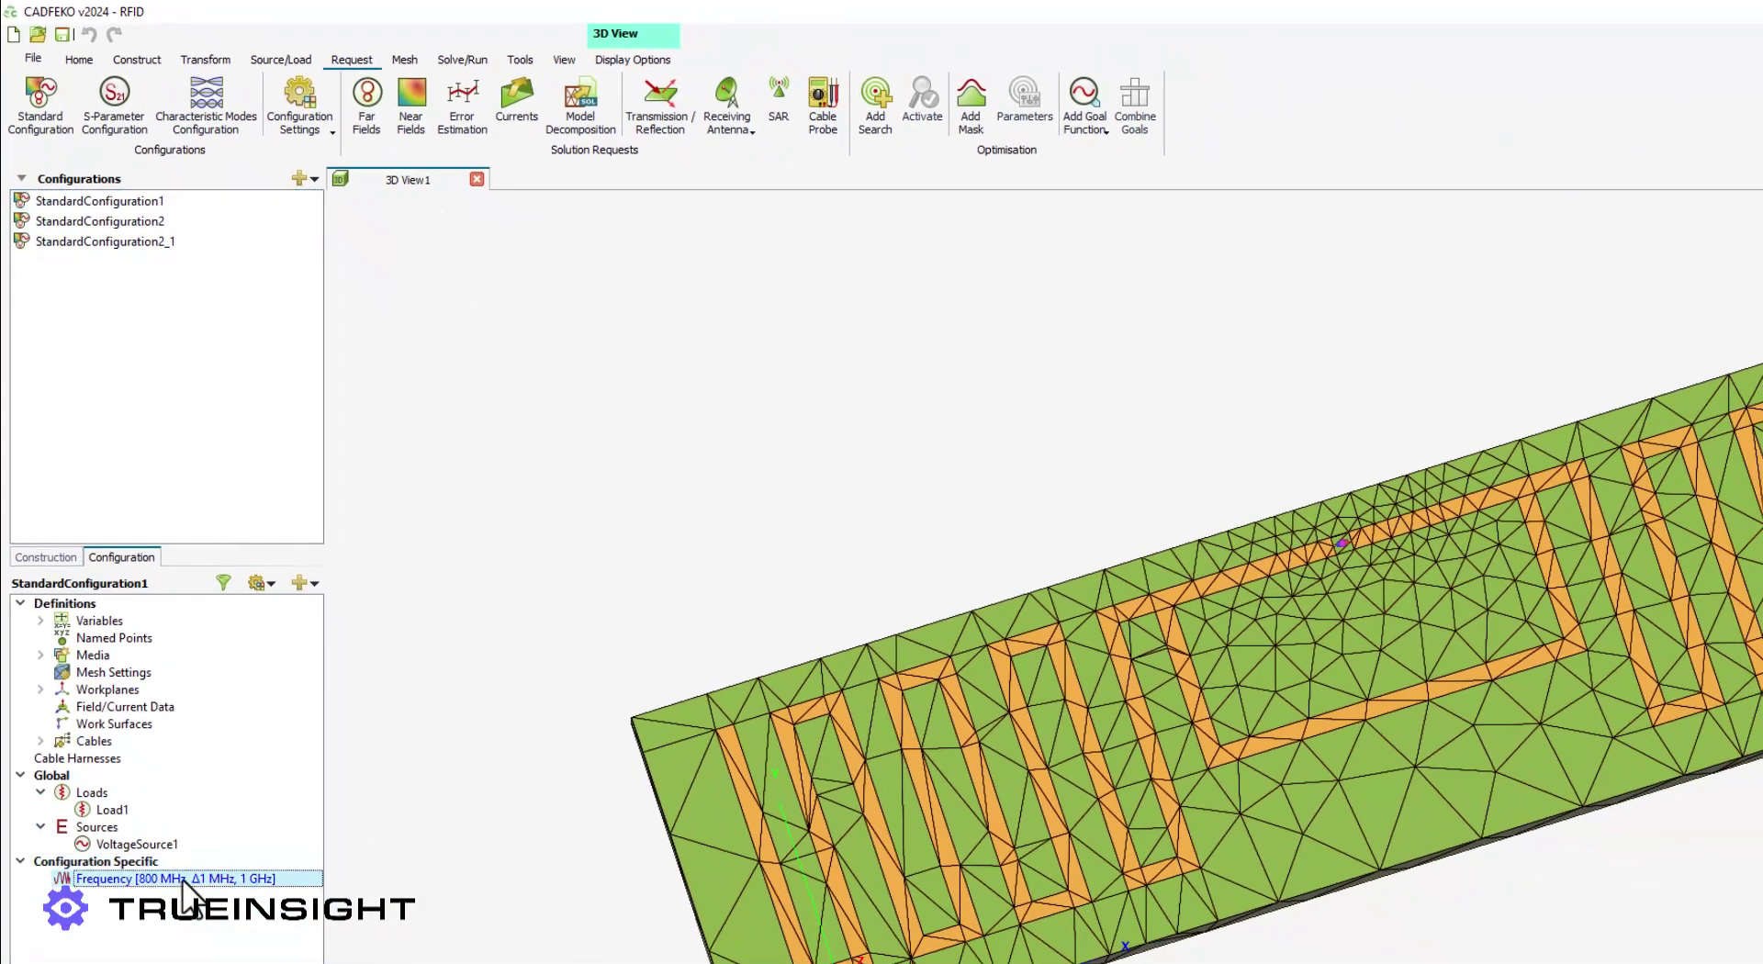
pyautogui.click(123, 220)
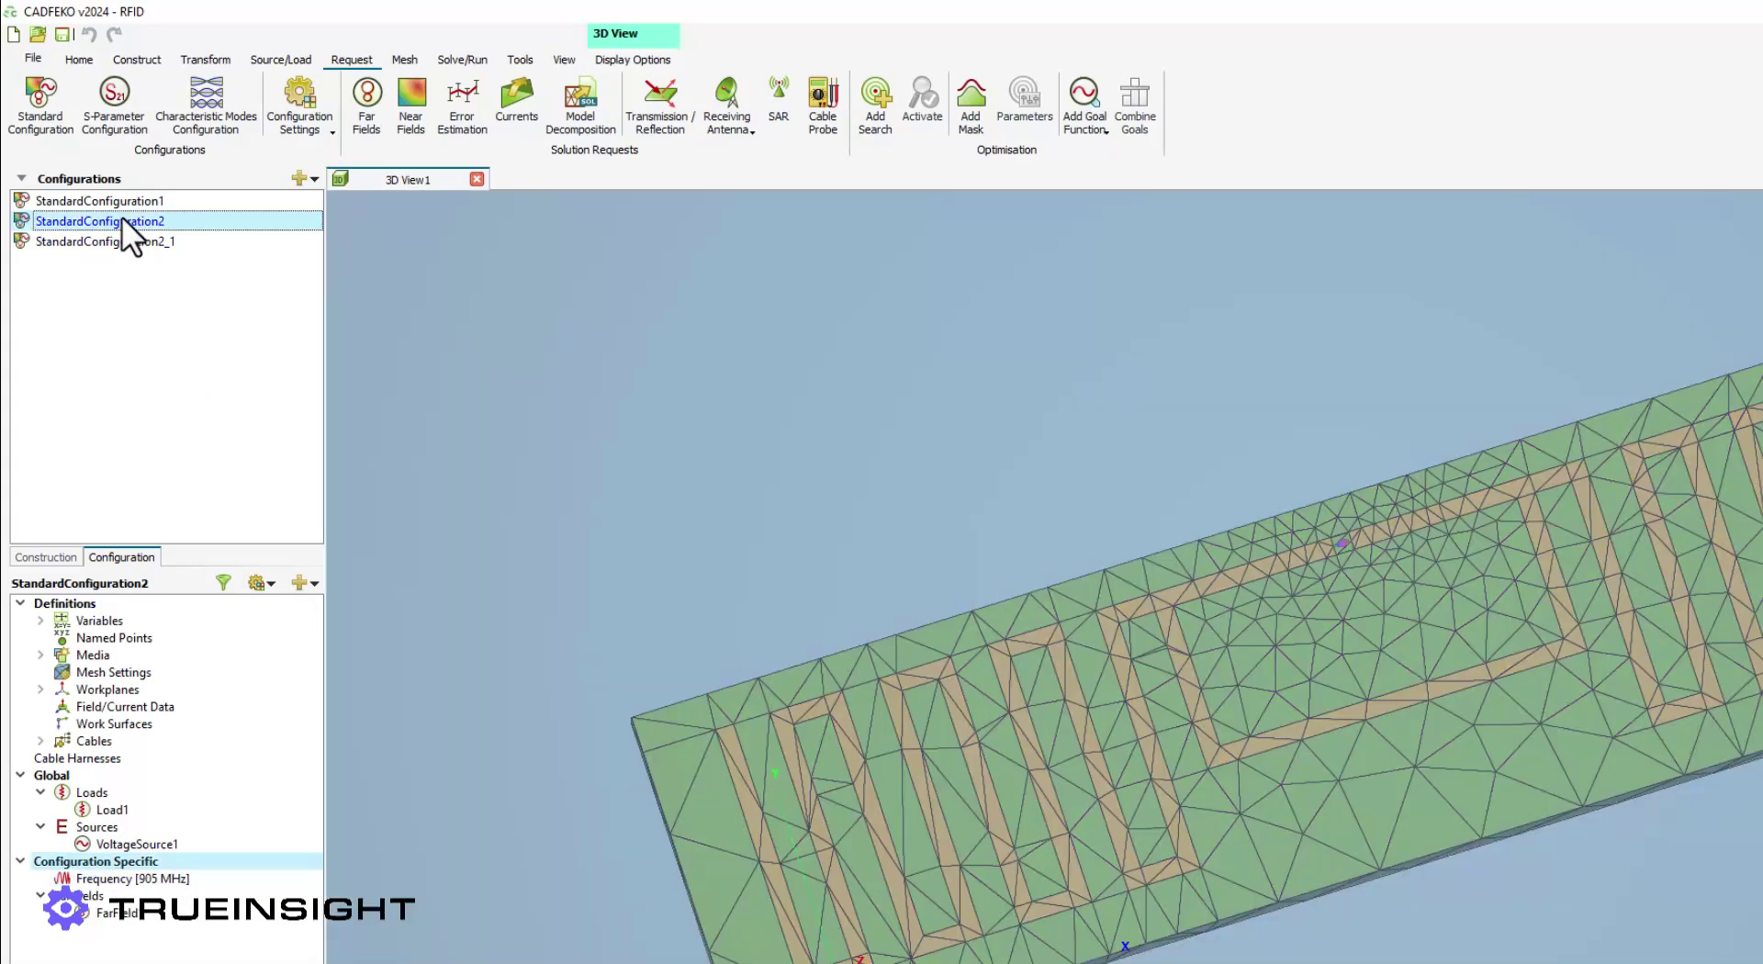
pyautogui.click(116, 913)
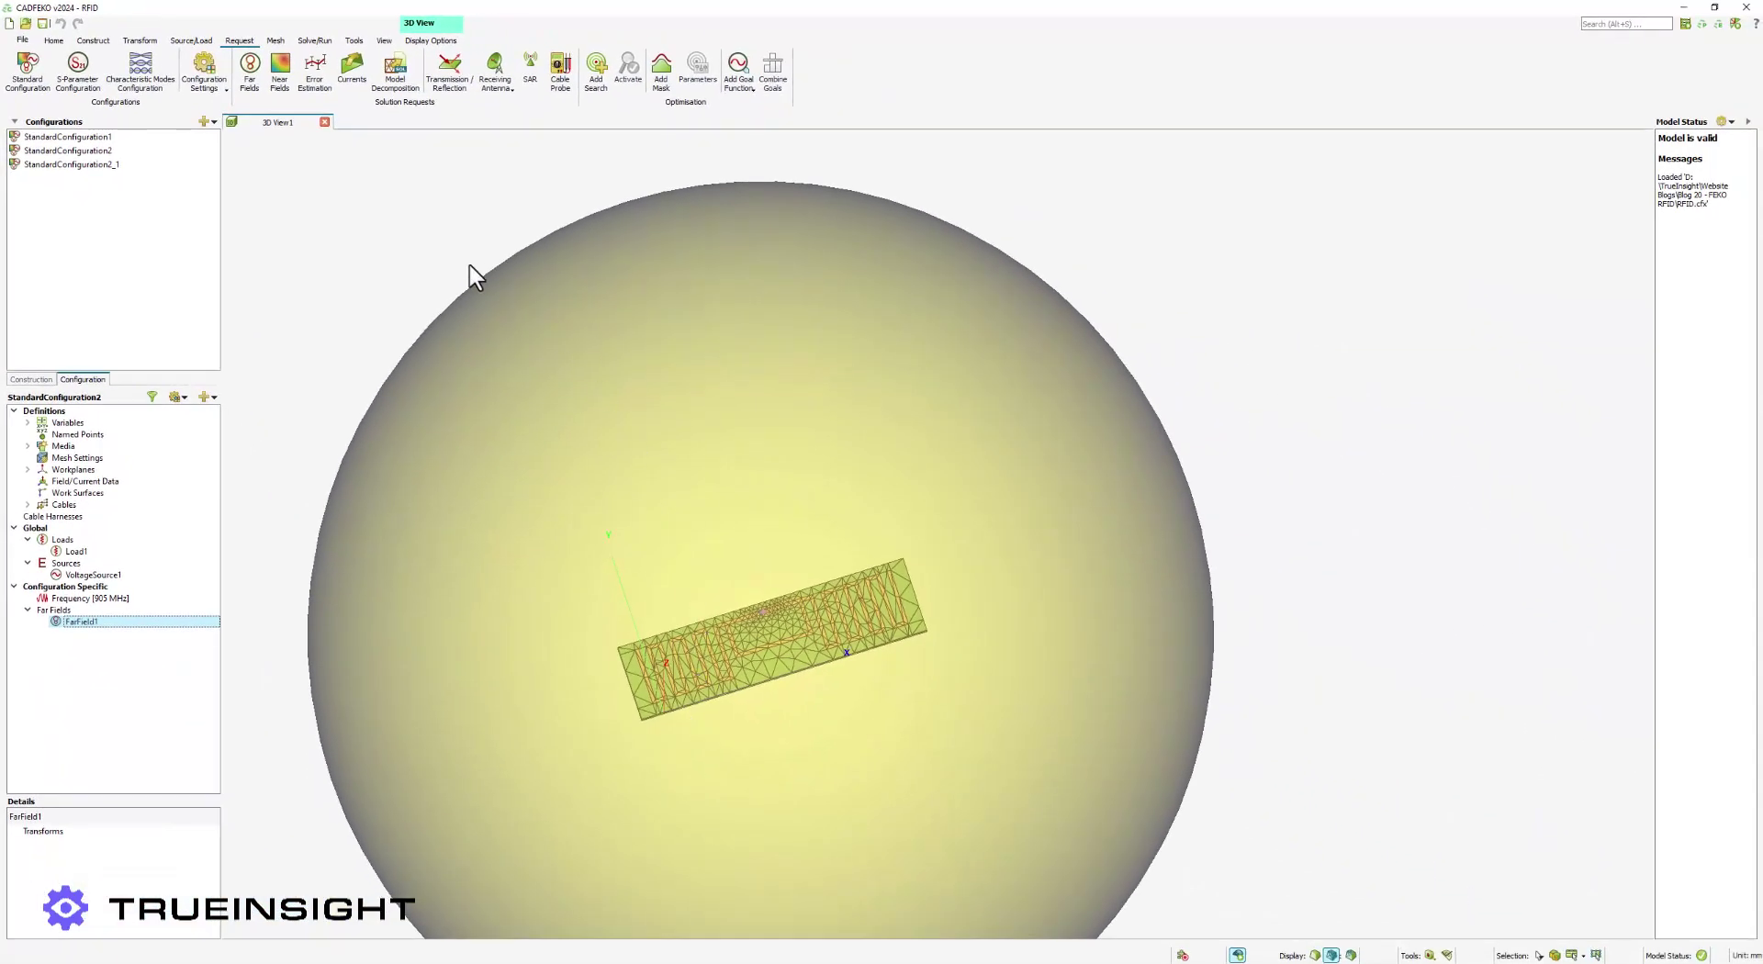
# Show StandardConfiguration2_1's 905 MHz NearField1 region and rotate the meshed tag
pyautogui.click(82, 164)
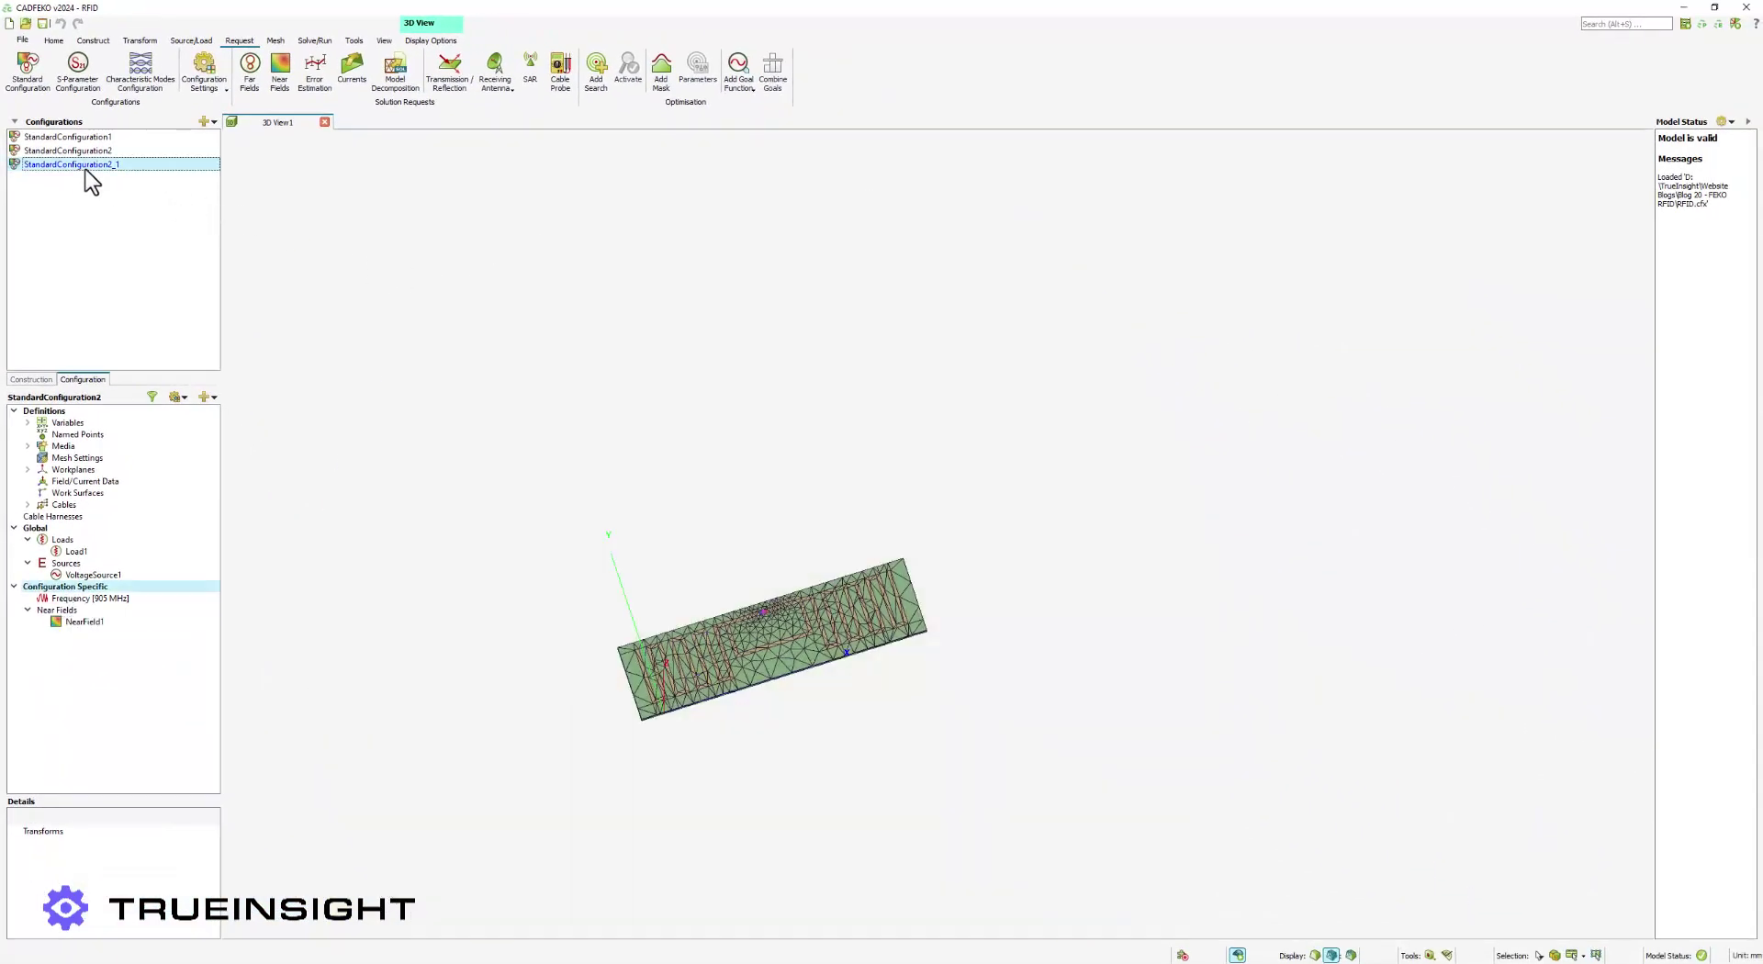
pyautogui.click(103, 621)
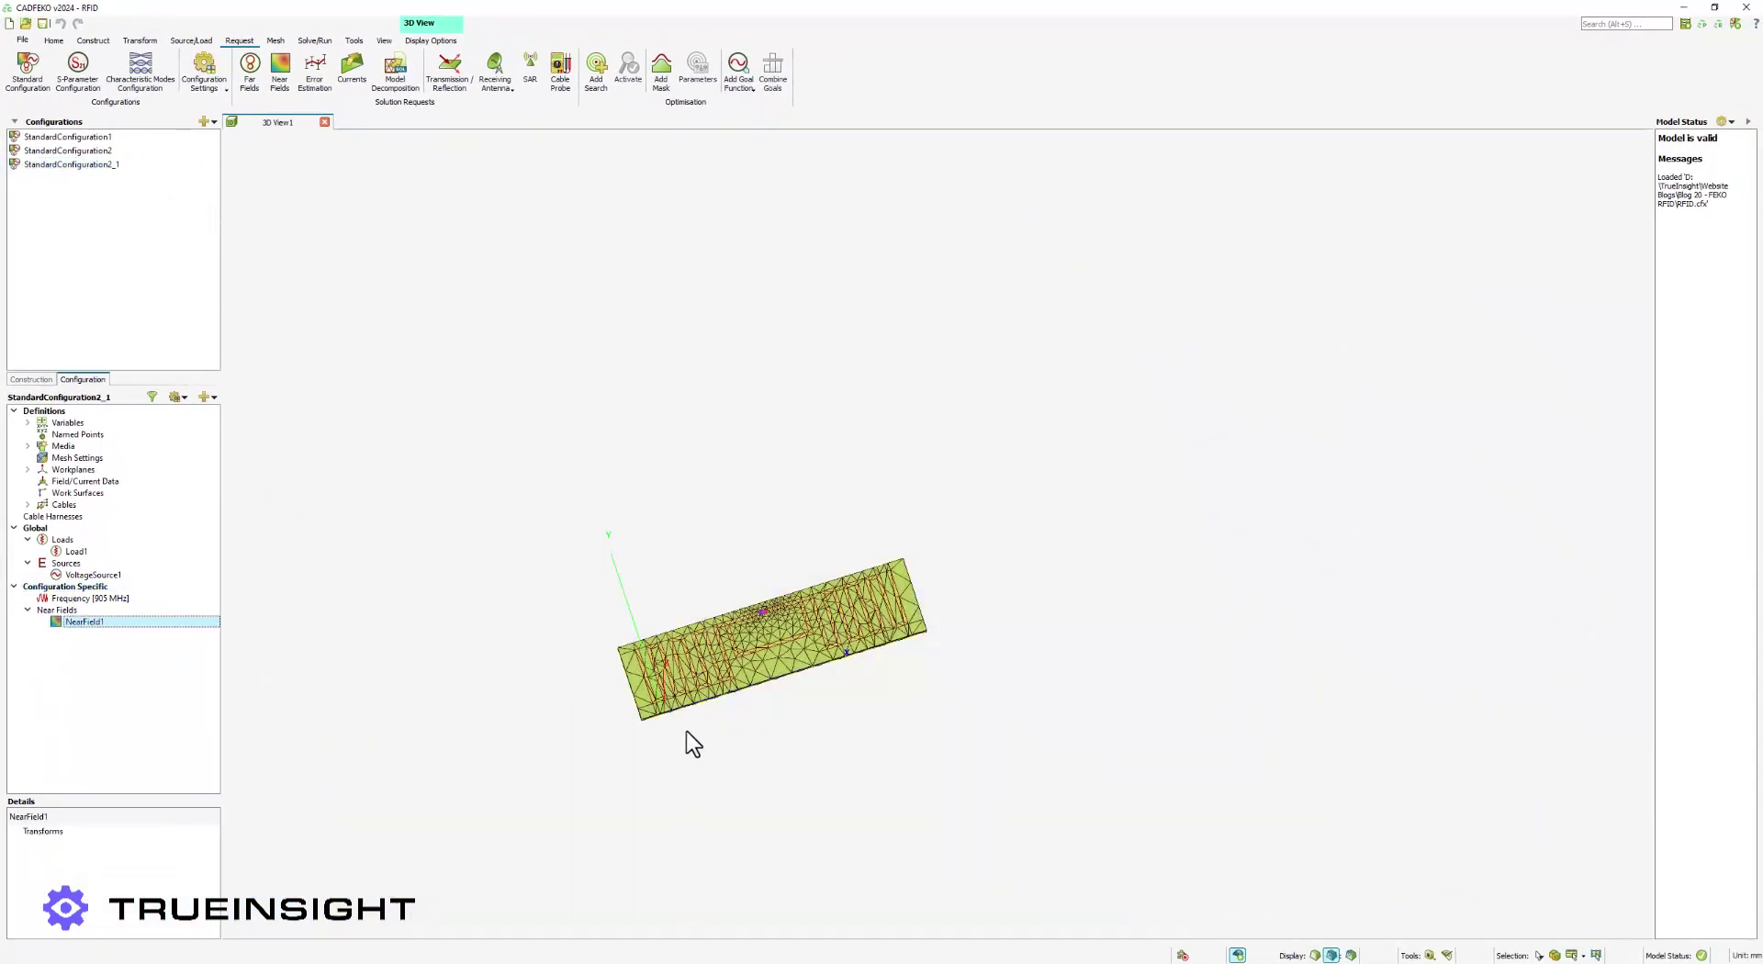
pyautogui.scroll(2, 905, 697)
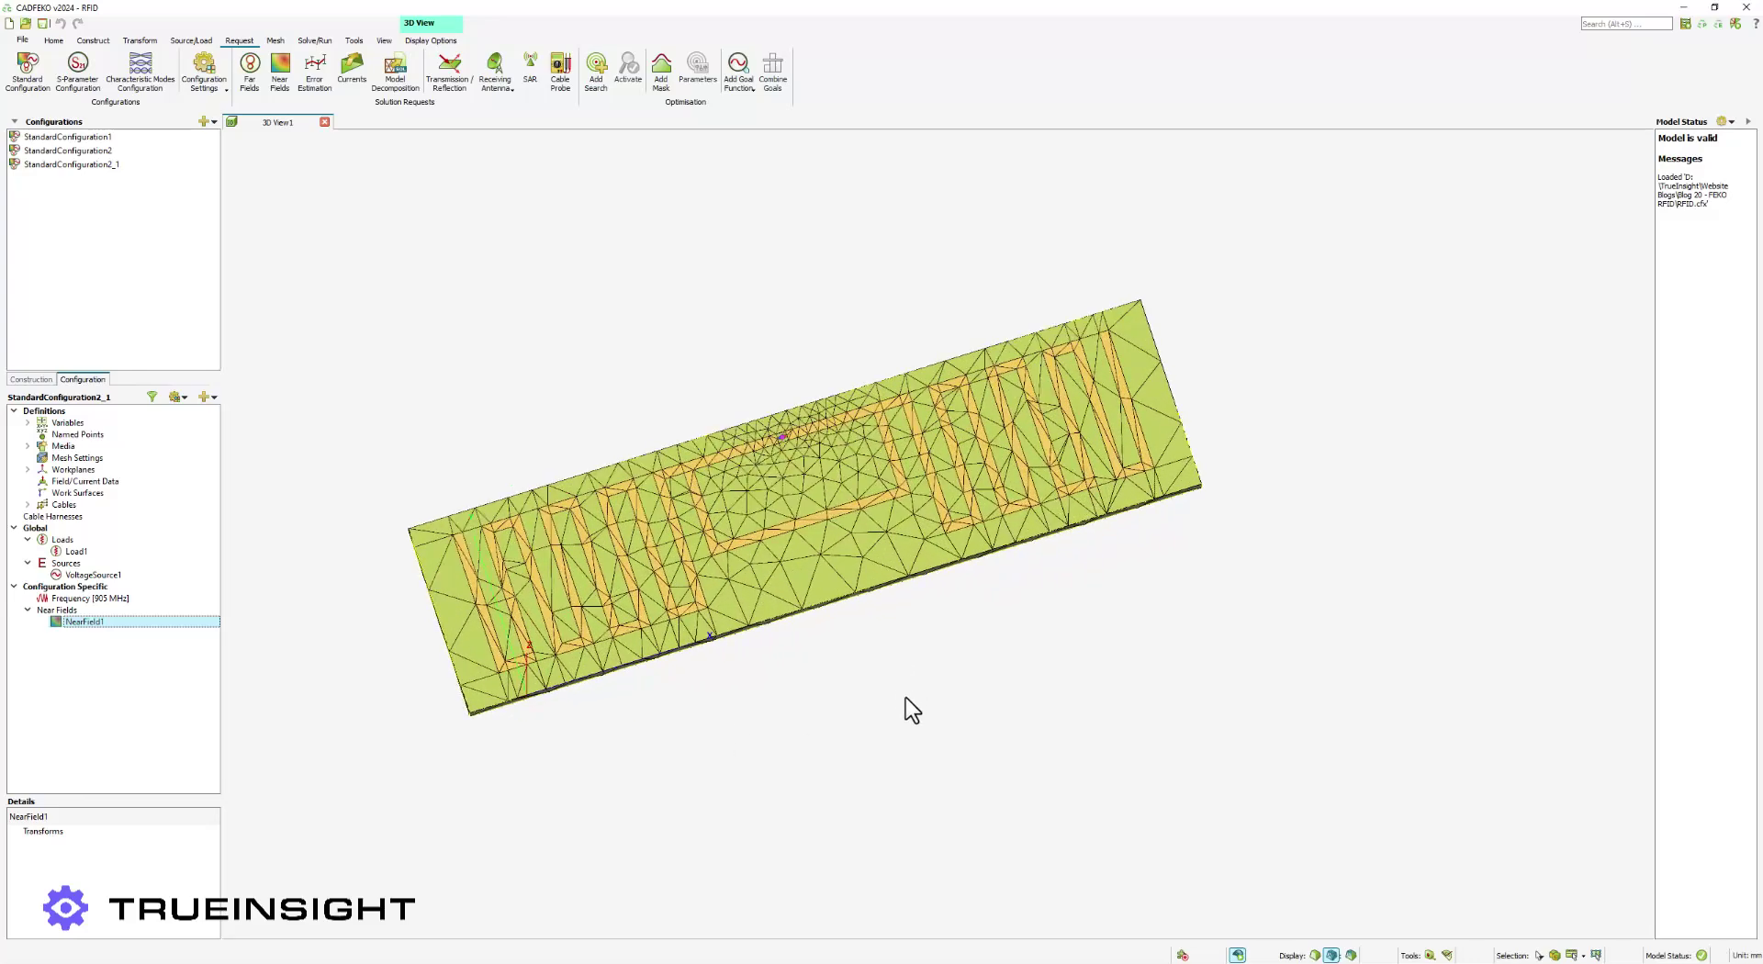
pyautogui.moveTo(905, 698); pyautogui.dragTo(898, 645)
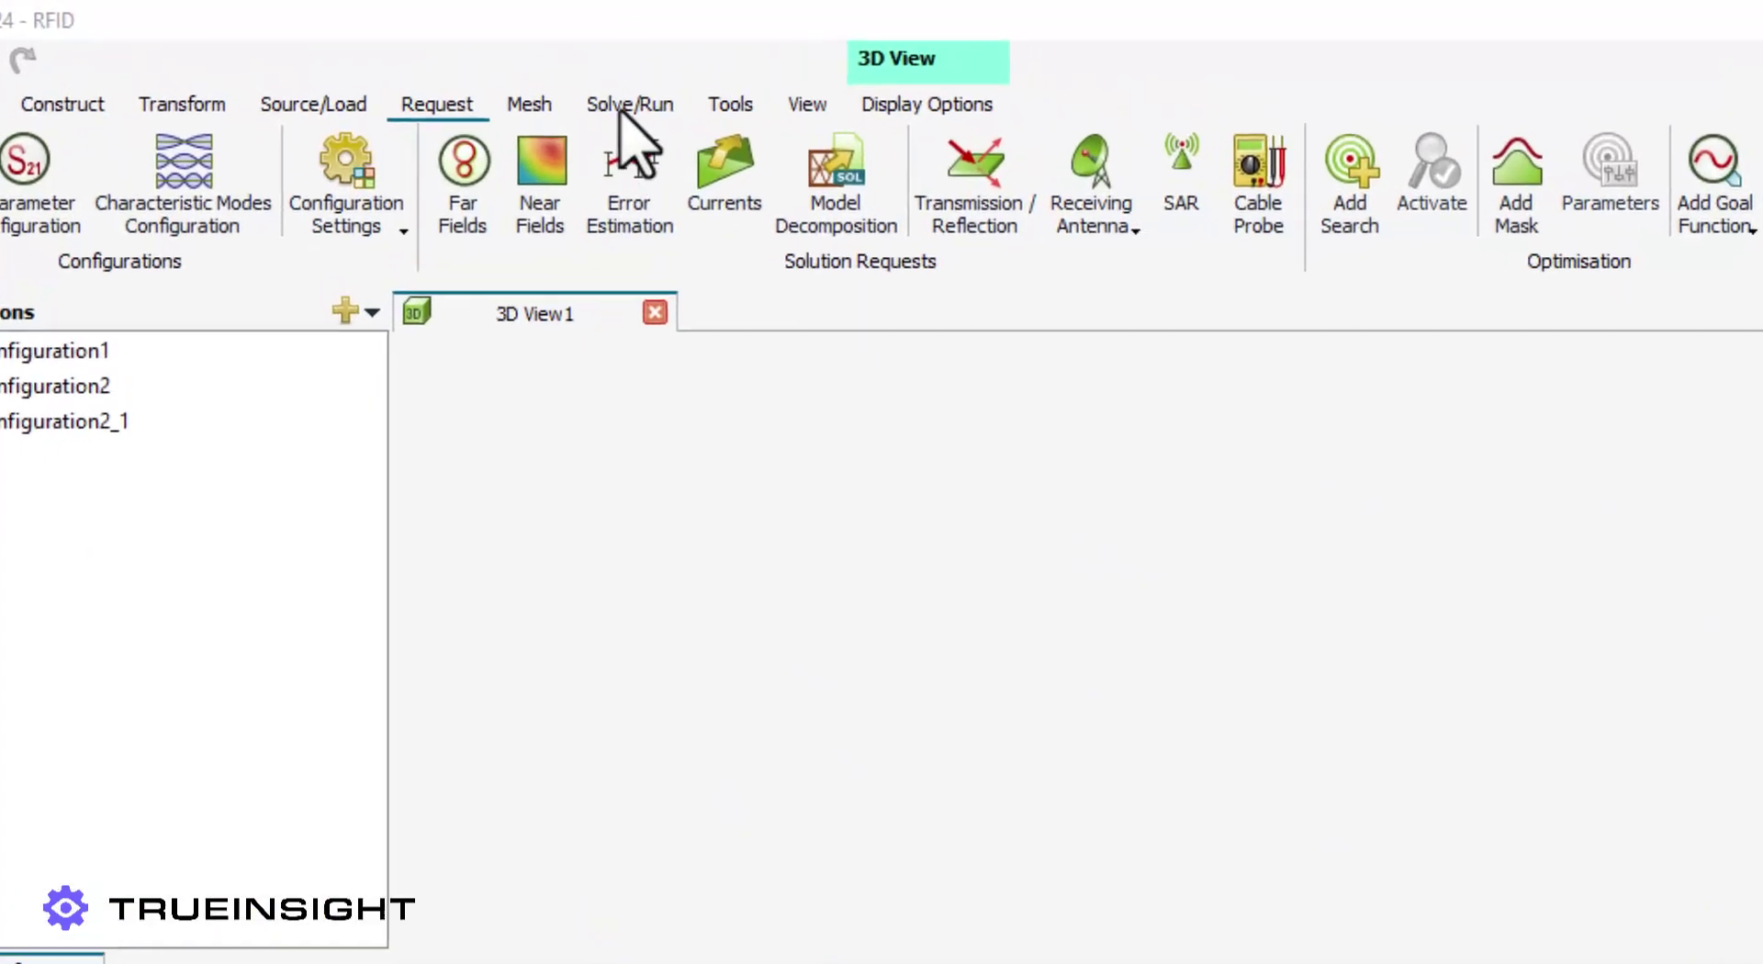
# Review the Solver Settings on the Solve/Run tab, then open the RFID results in POSTFEKO
pyautogui.click(622, 107)
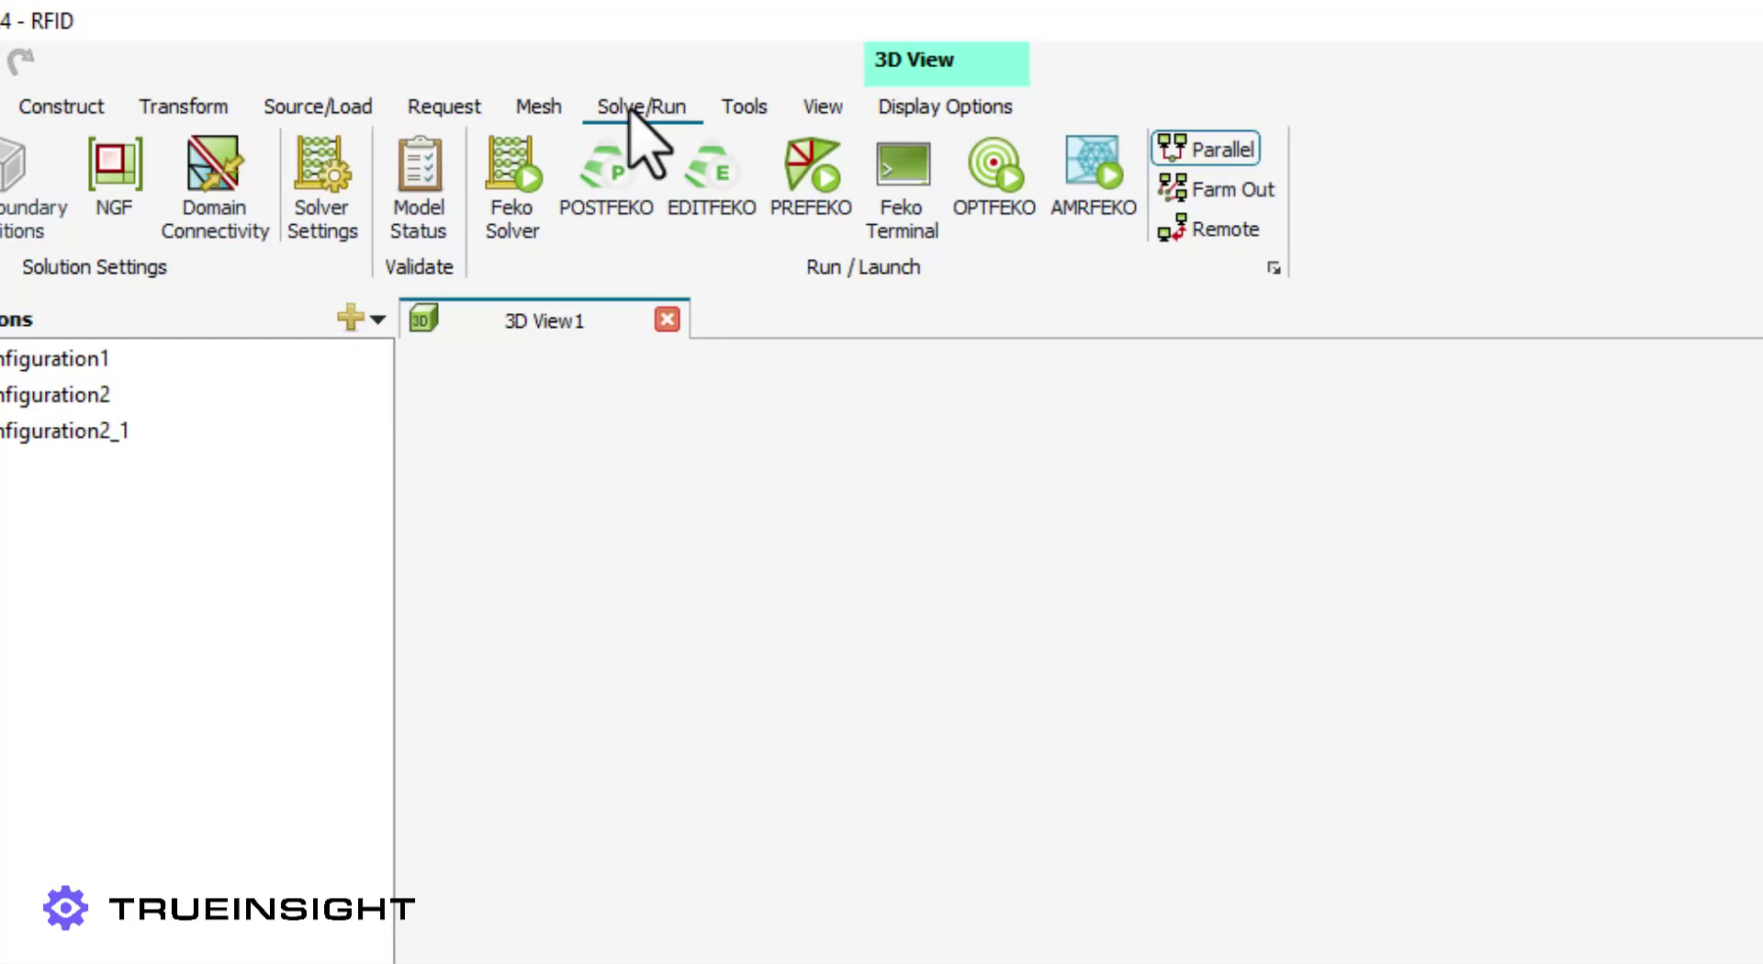
pyautogui.click(322, 188)
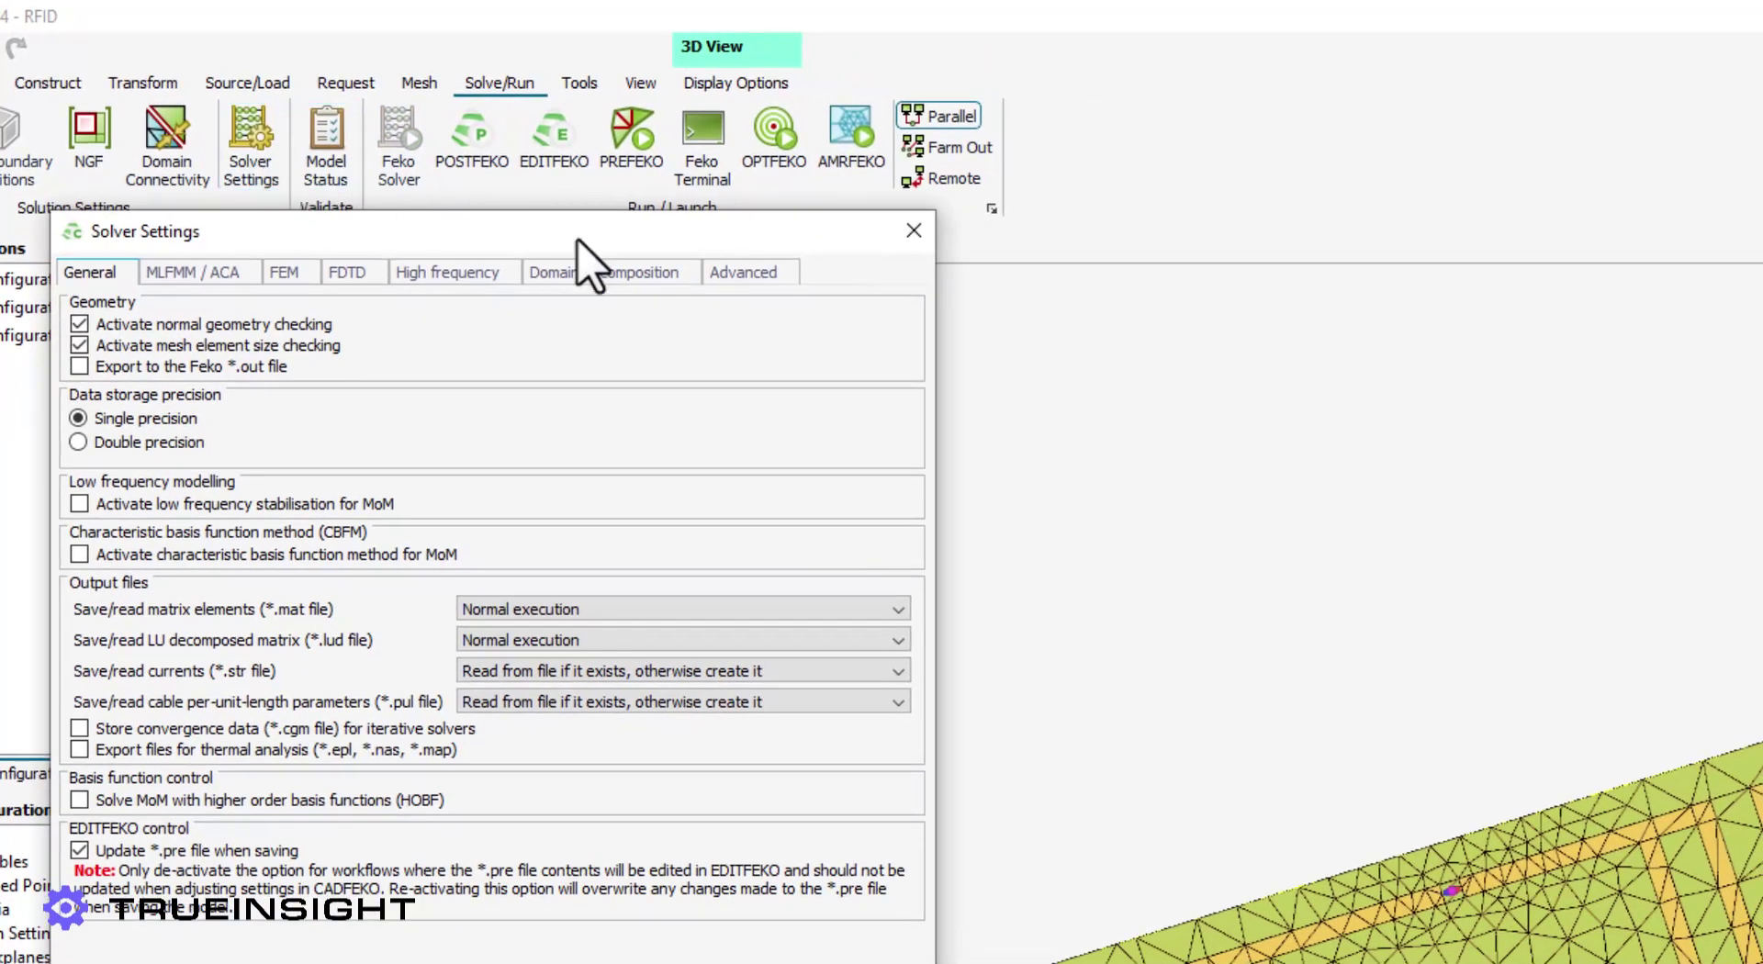
pyautogui.click(912, 230)
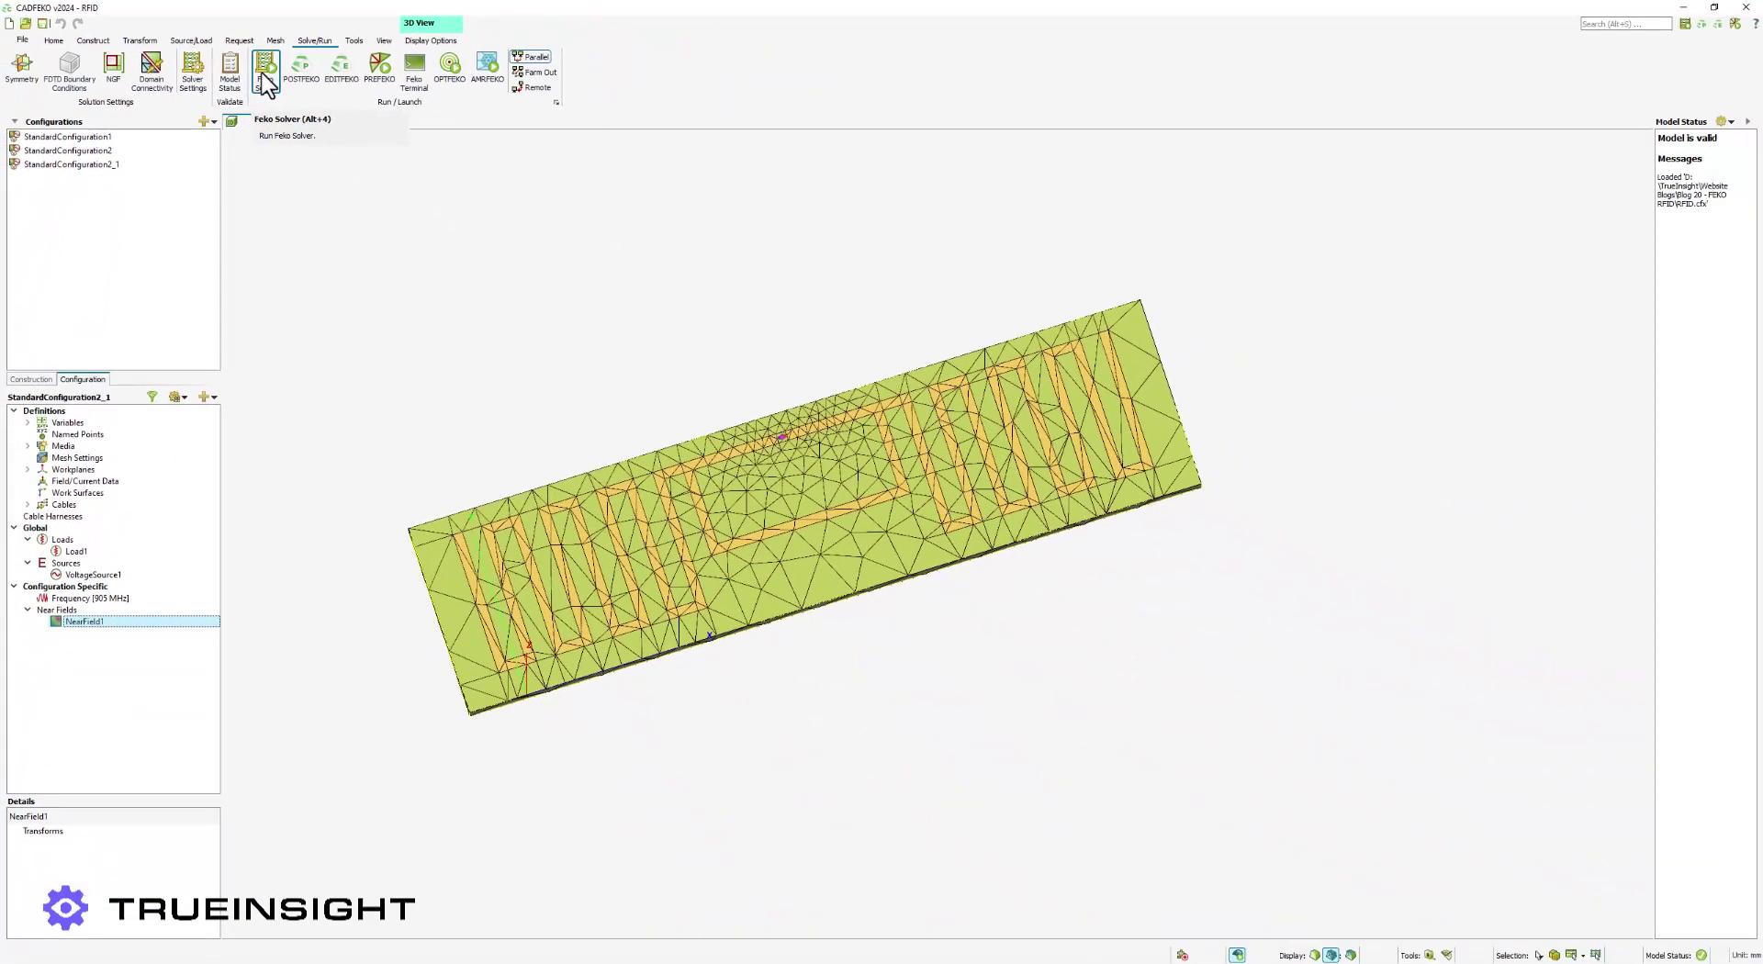
pyautogui.click(300, 68)
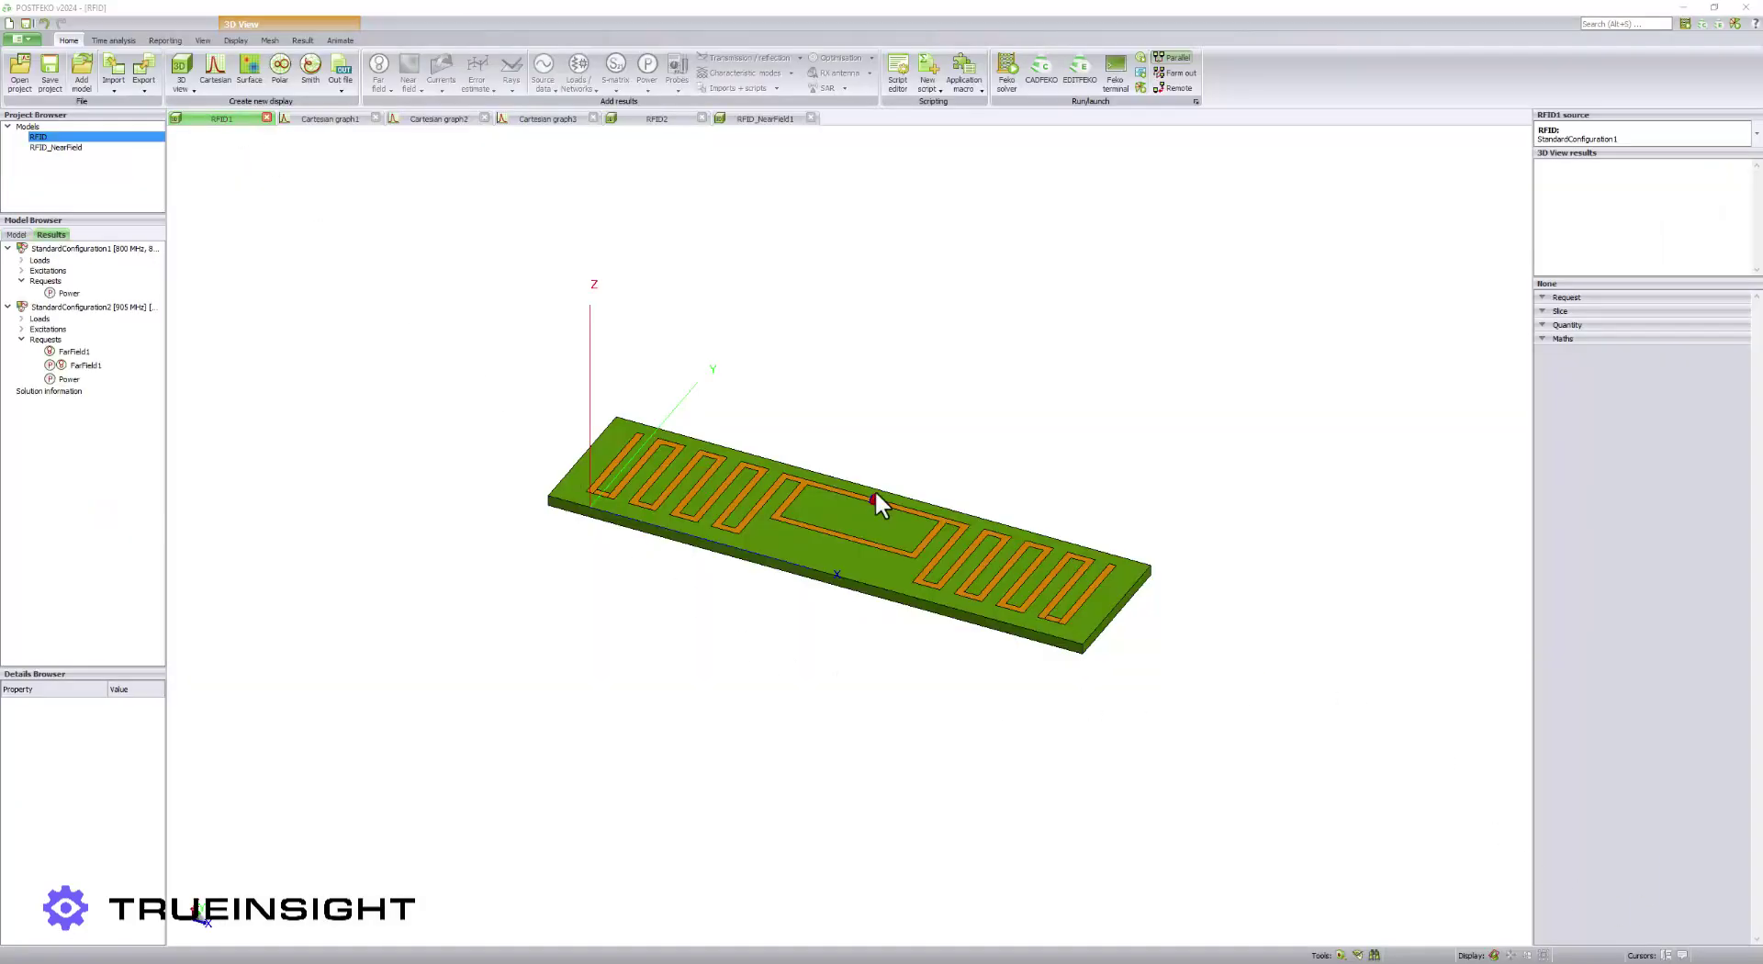
# Plot the source's Reflection coefficient instead of VSWR, then show the Cartesian graph2 load voltage
pyautogui.click(322, 119)
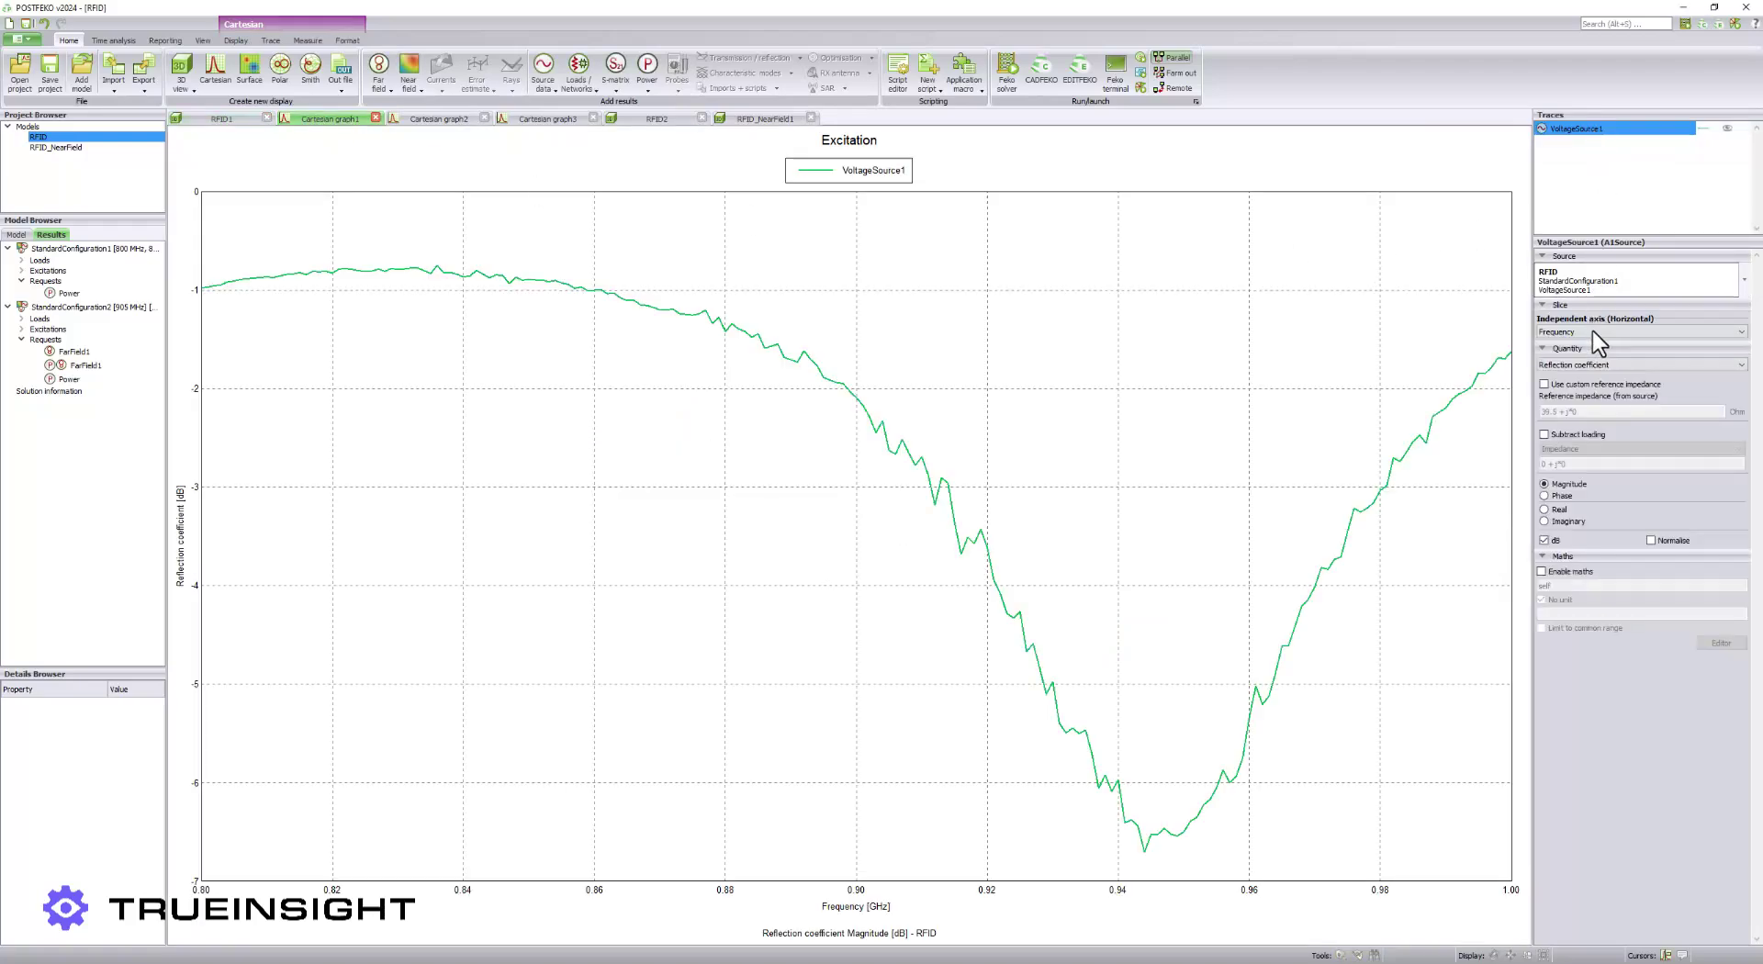
pyautogui.click(1599, 366)
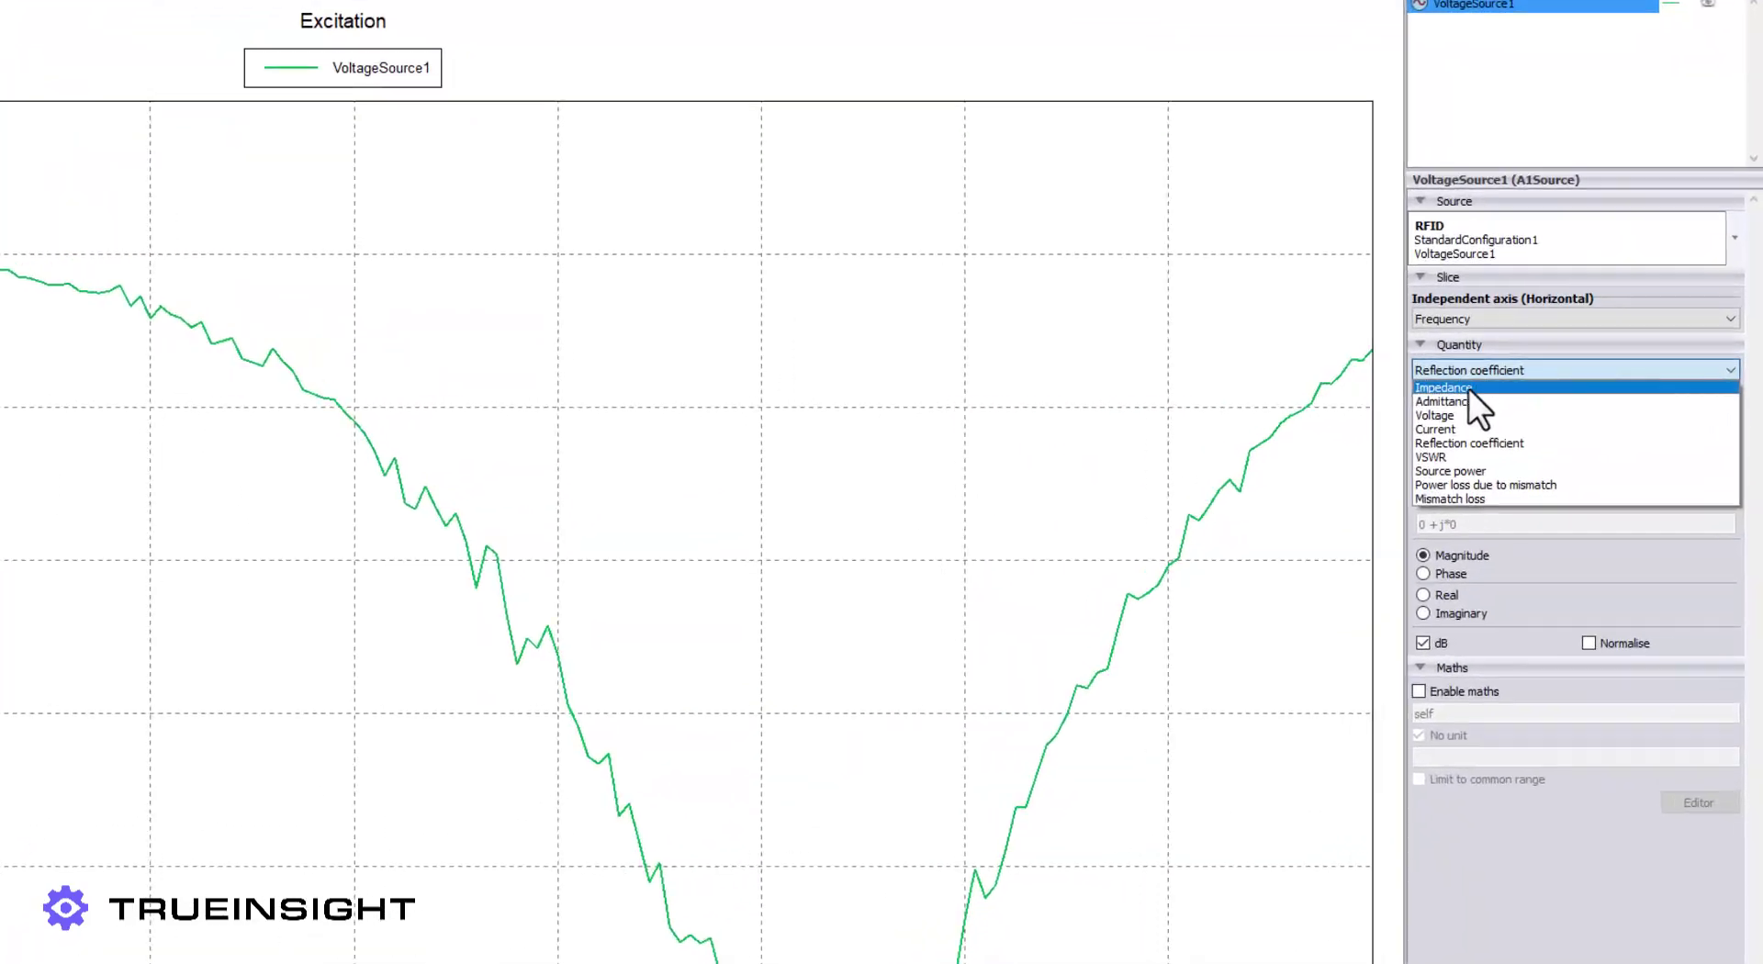
pyautogui.click(1445, 466)
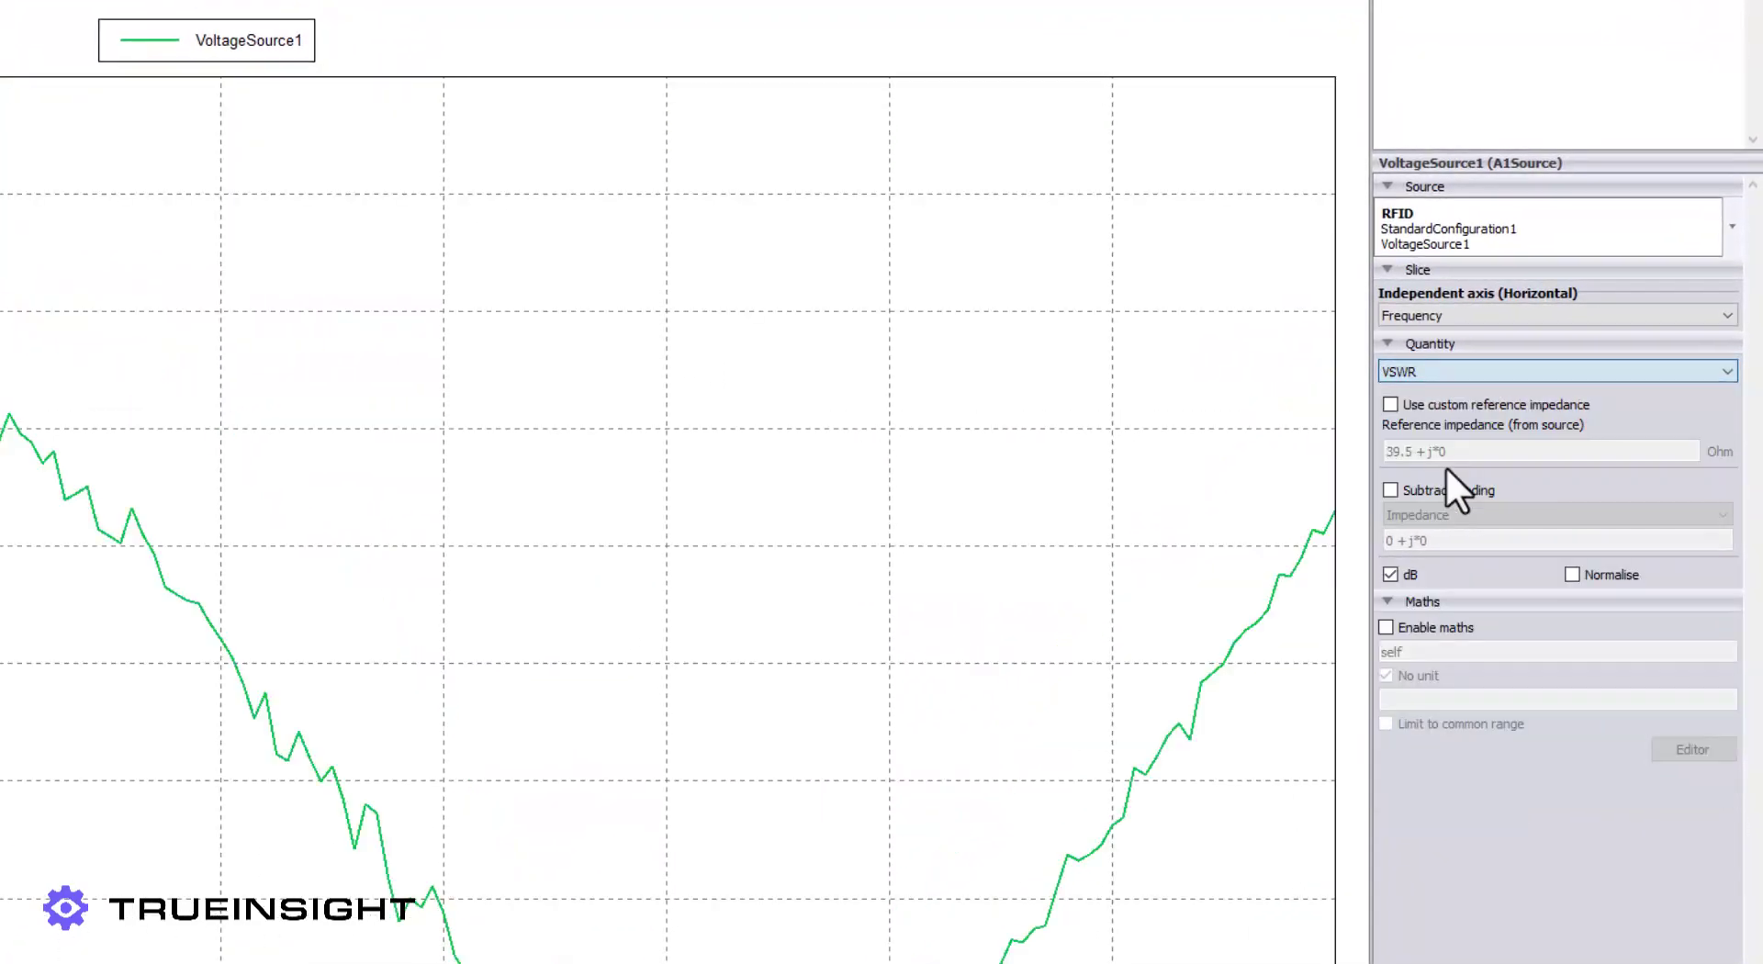
pyautogui.click(1441, 369)
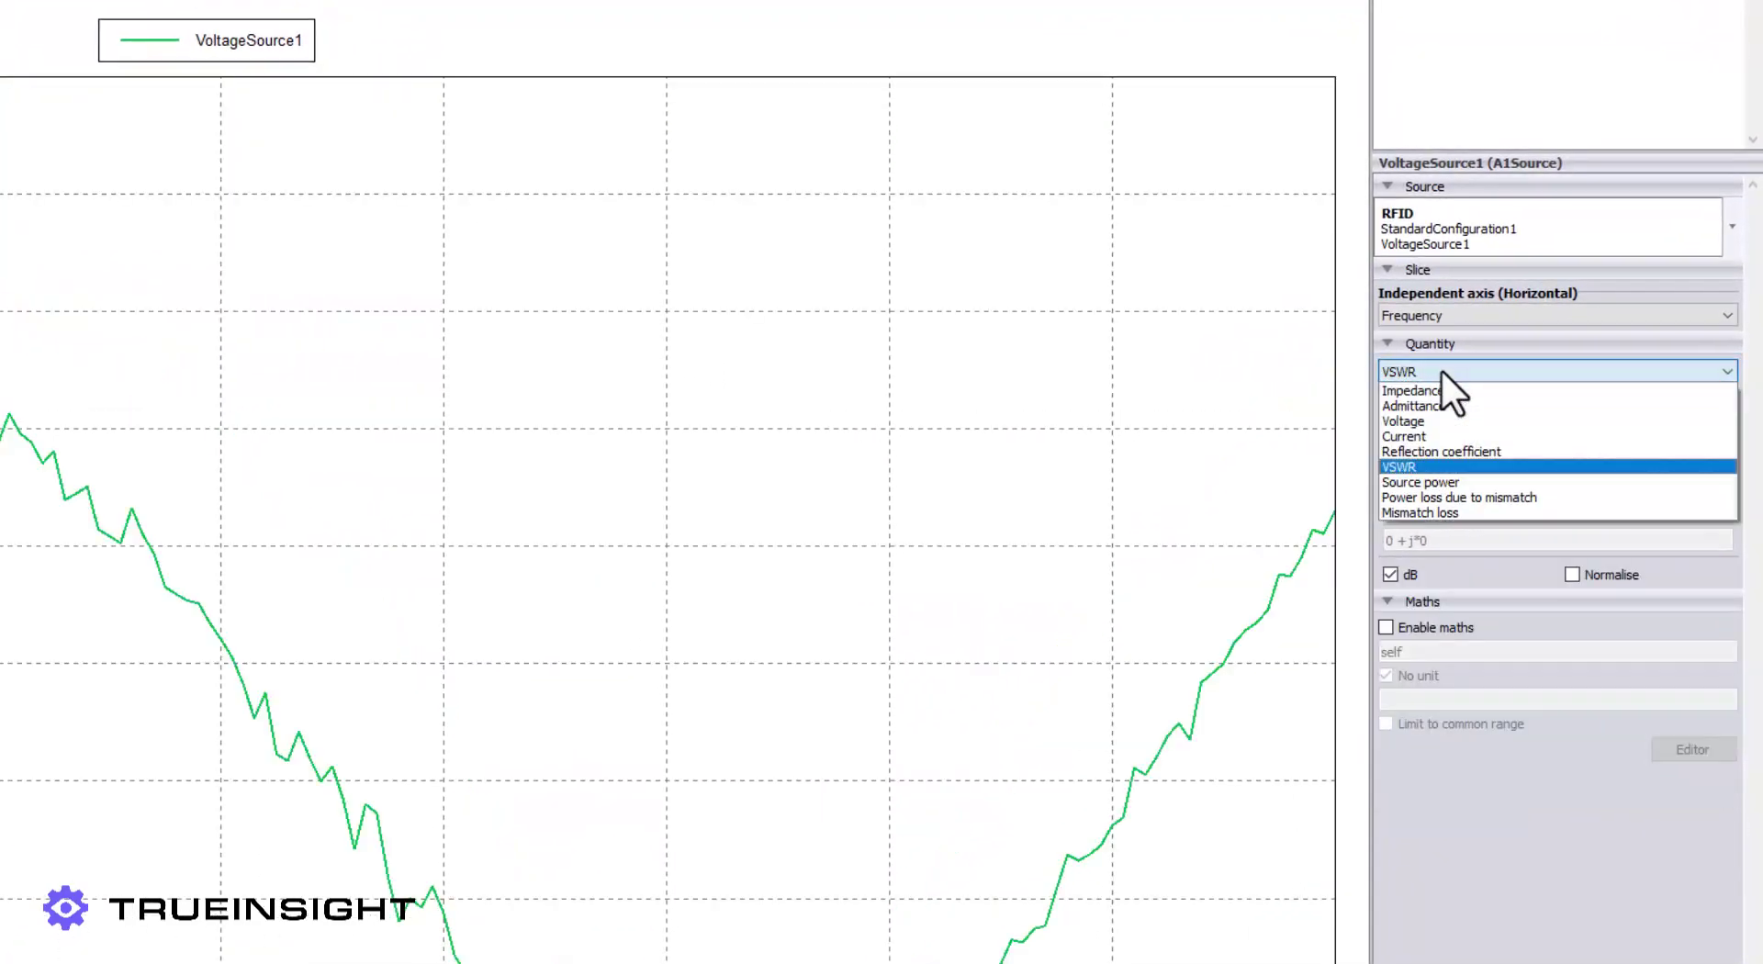
pyautogui.click(1450, 450)
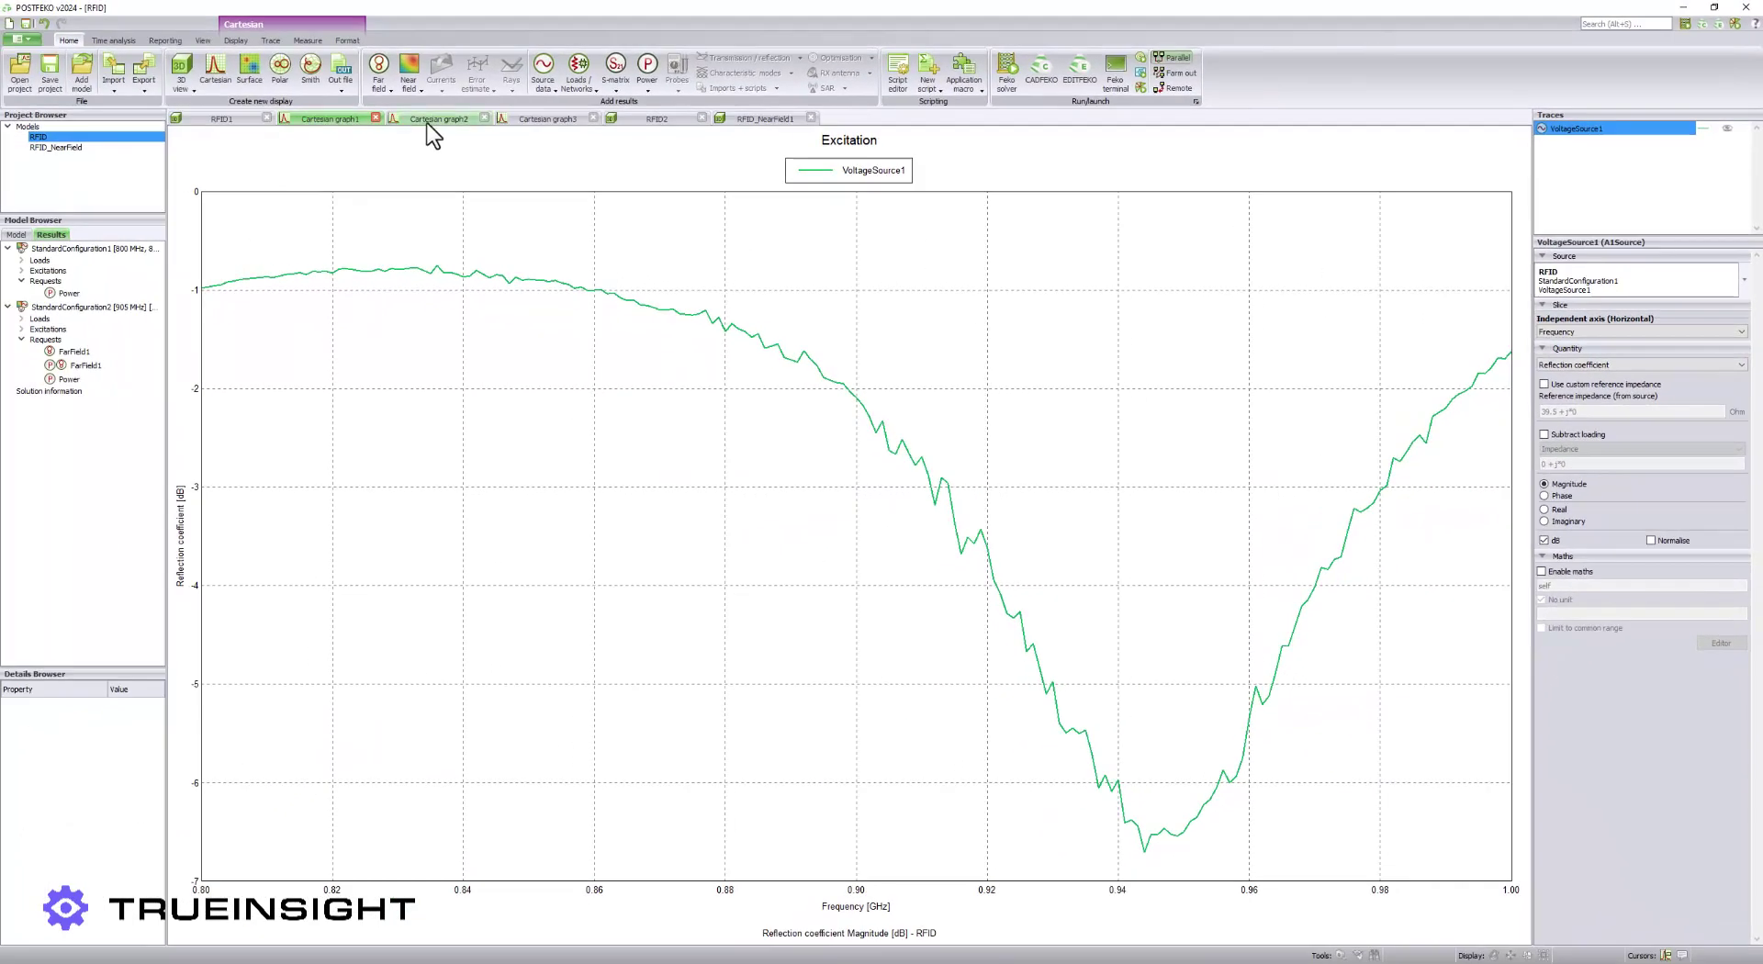
pyautogui.click(428, 120)
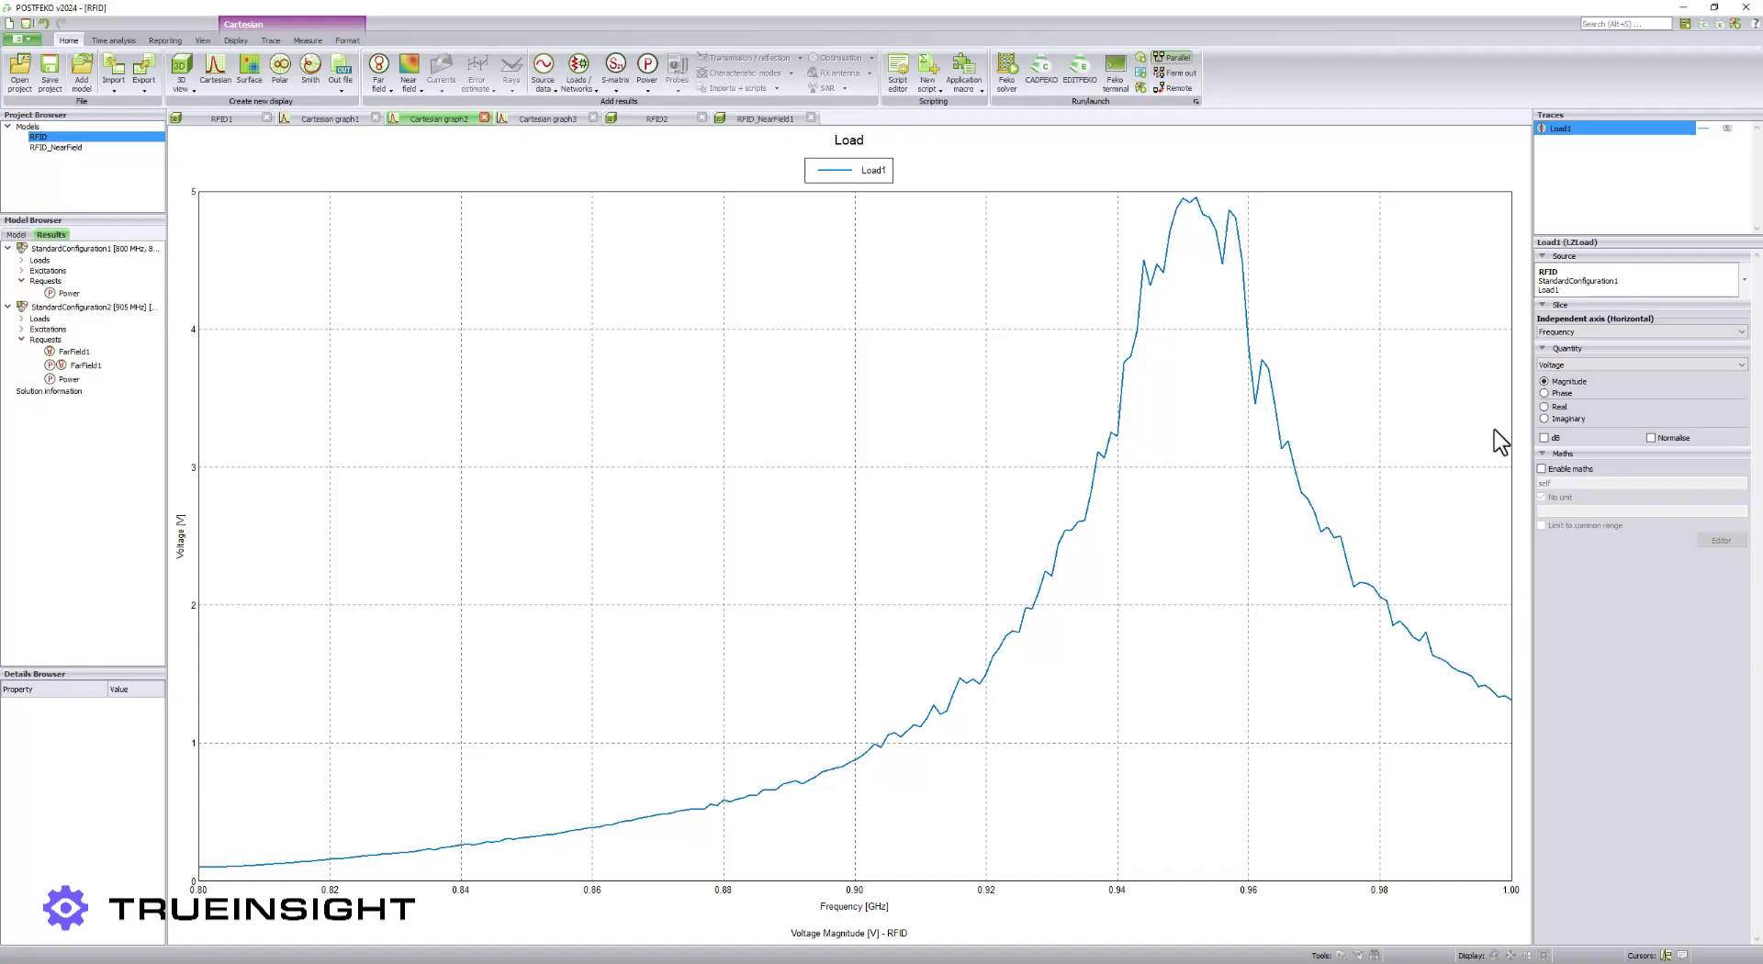
# View Load1's voltage as phase and in dB, then return to linear magnitude
pyautogui.click(1555, 393)
pyautogui.click(1559, 382)
pyautogui.click(1545, 438)
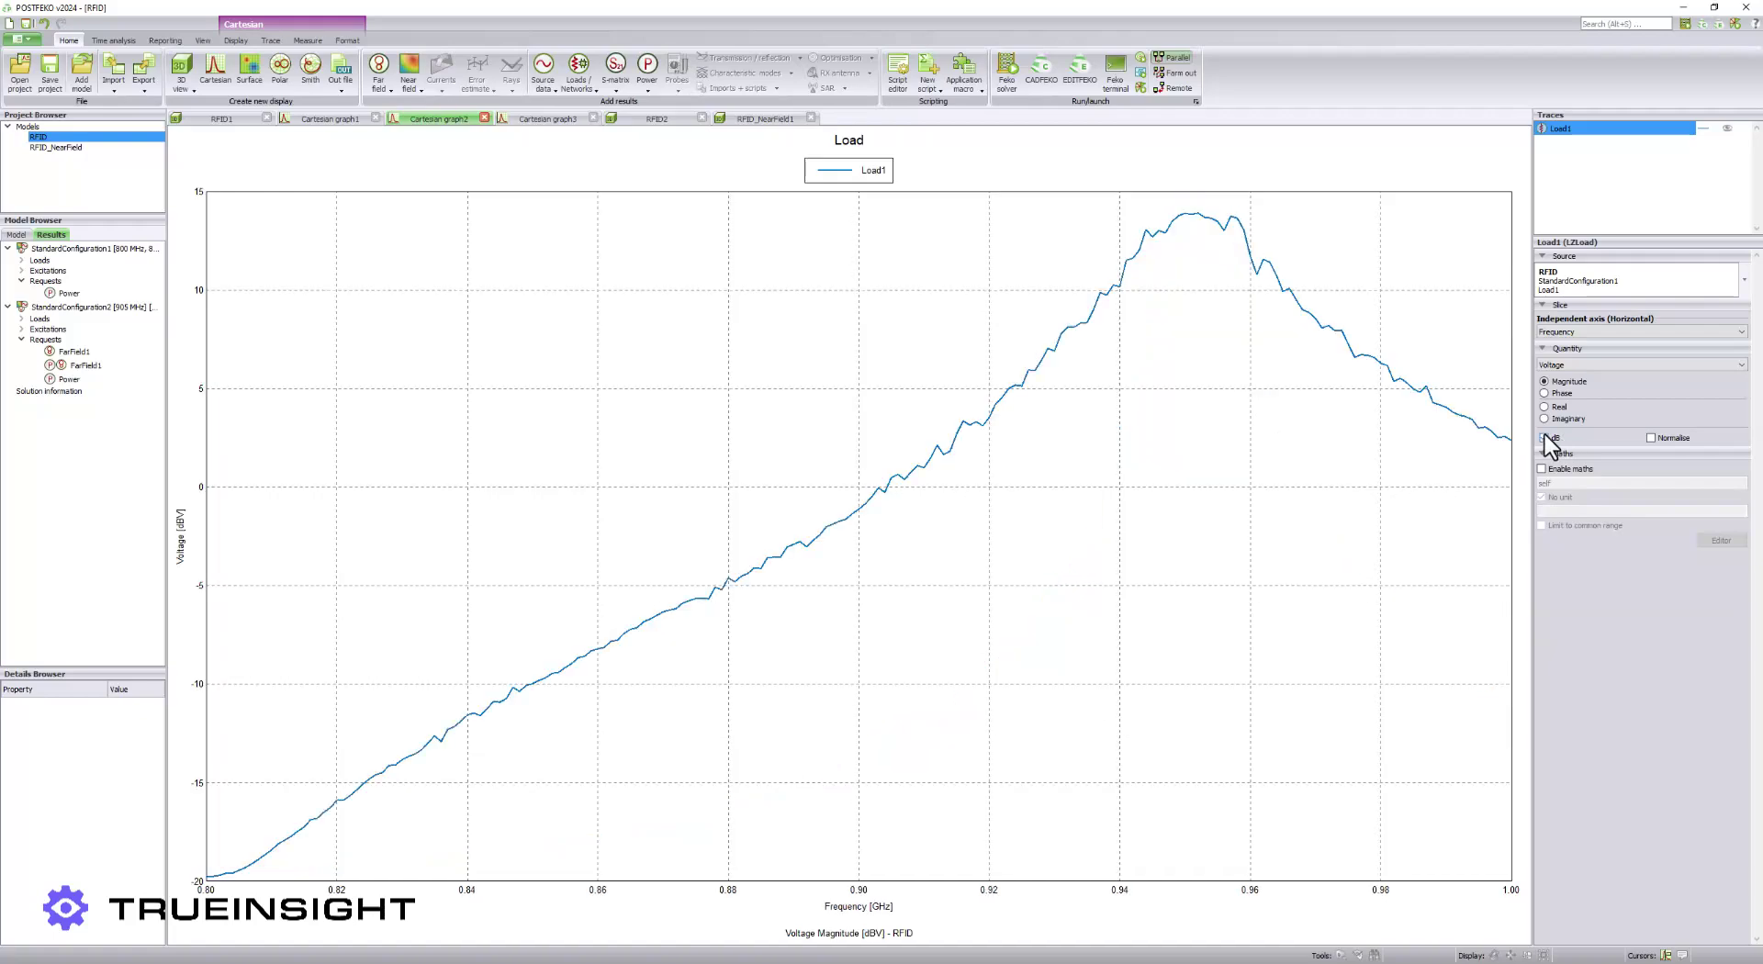
pyautogui.click(1546, 438)
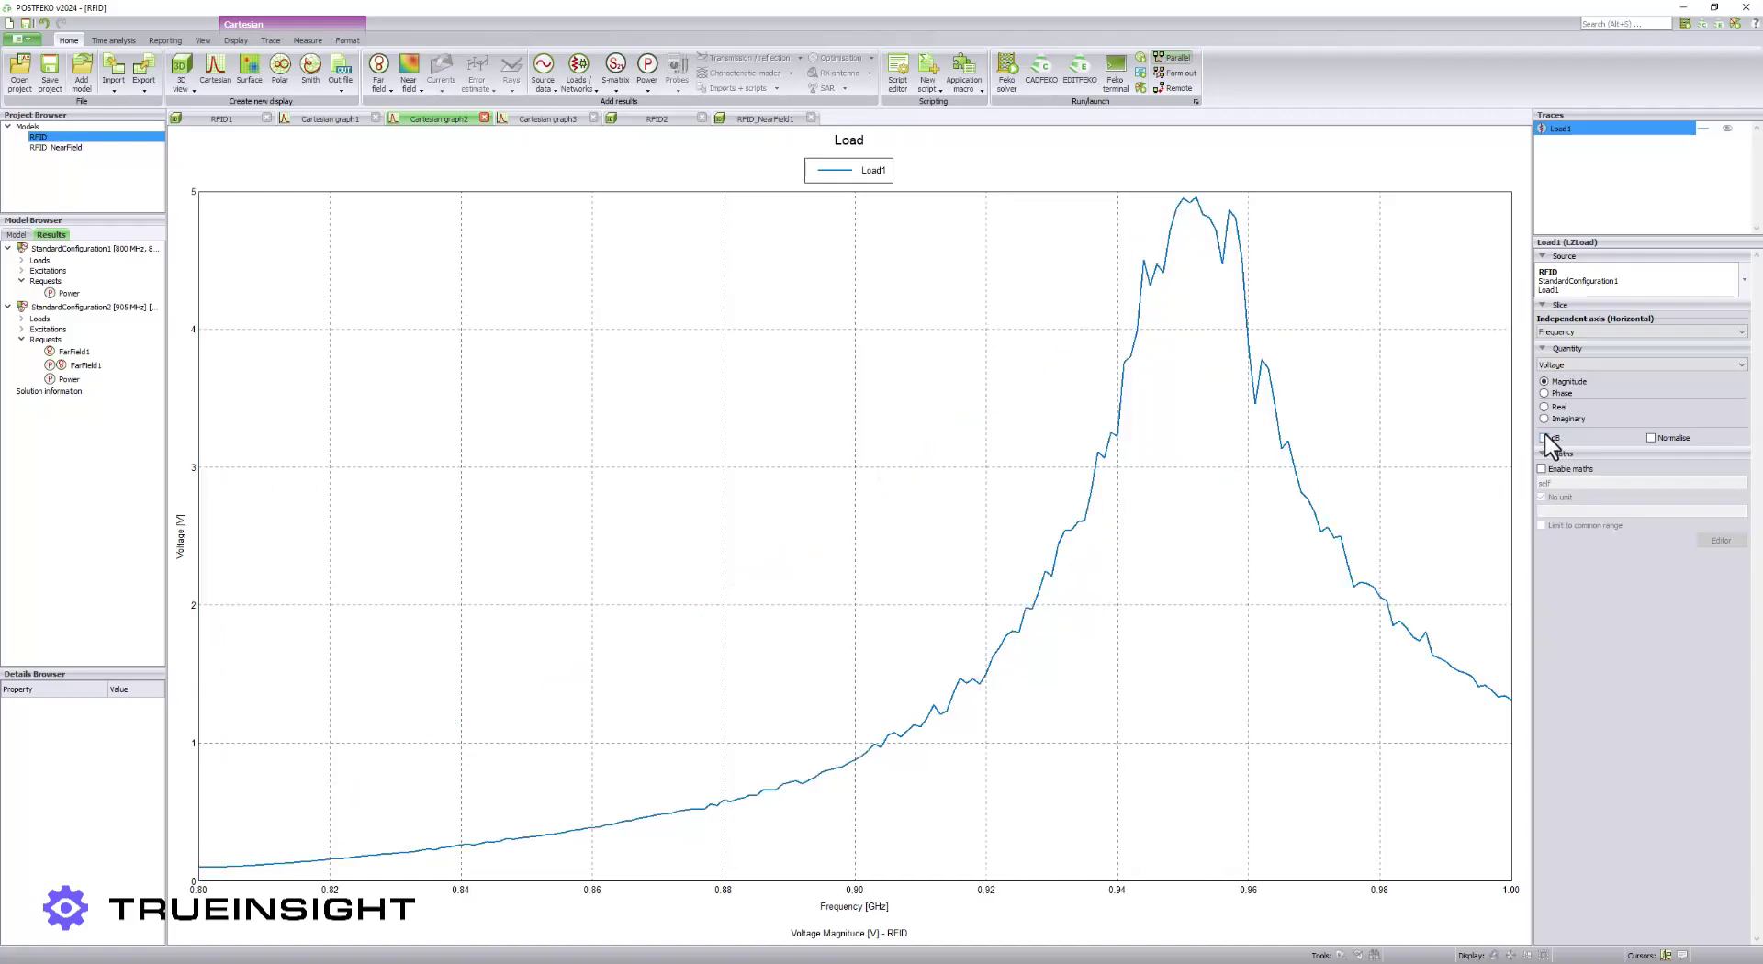
# Try Loss power on graph3, restore Active power, then orbit the RFID2 3D total gain pattern
pyautogui.click(551, 120)
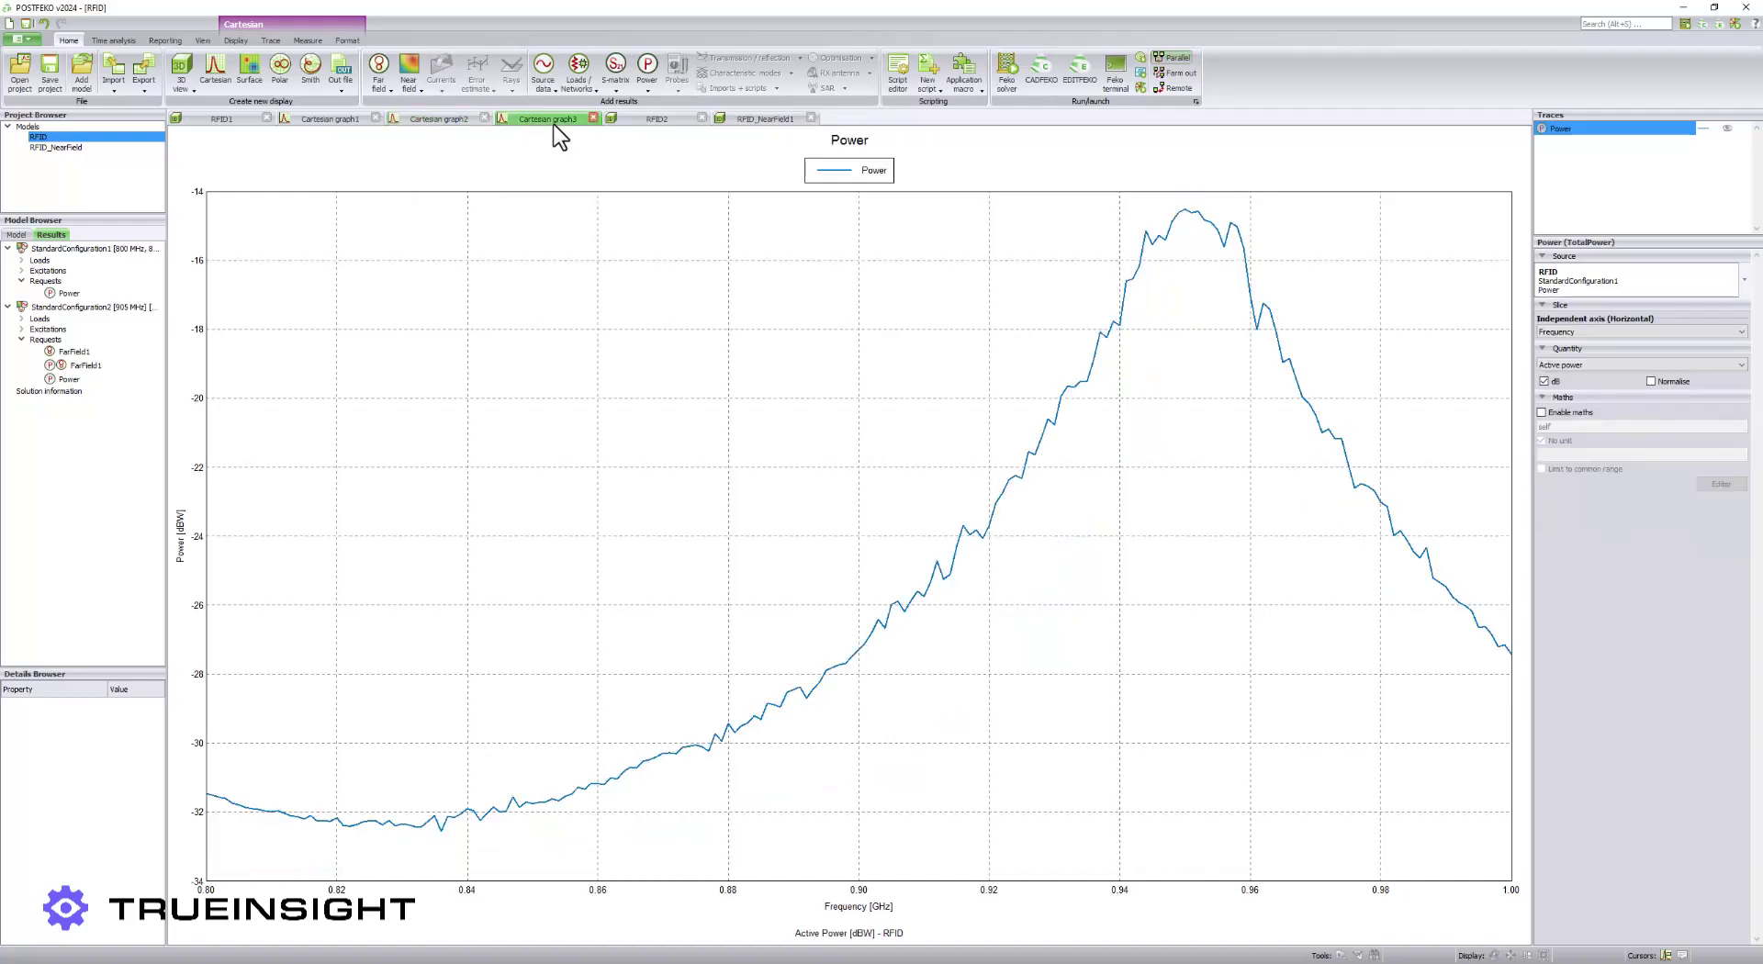
pyautogui.click(1563, 366)
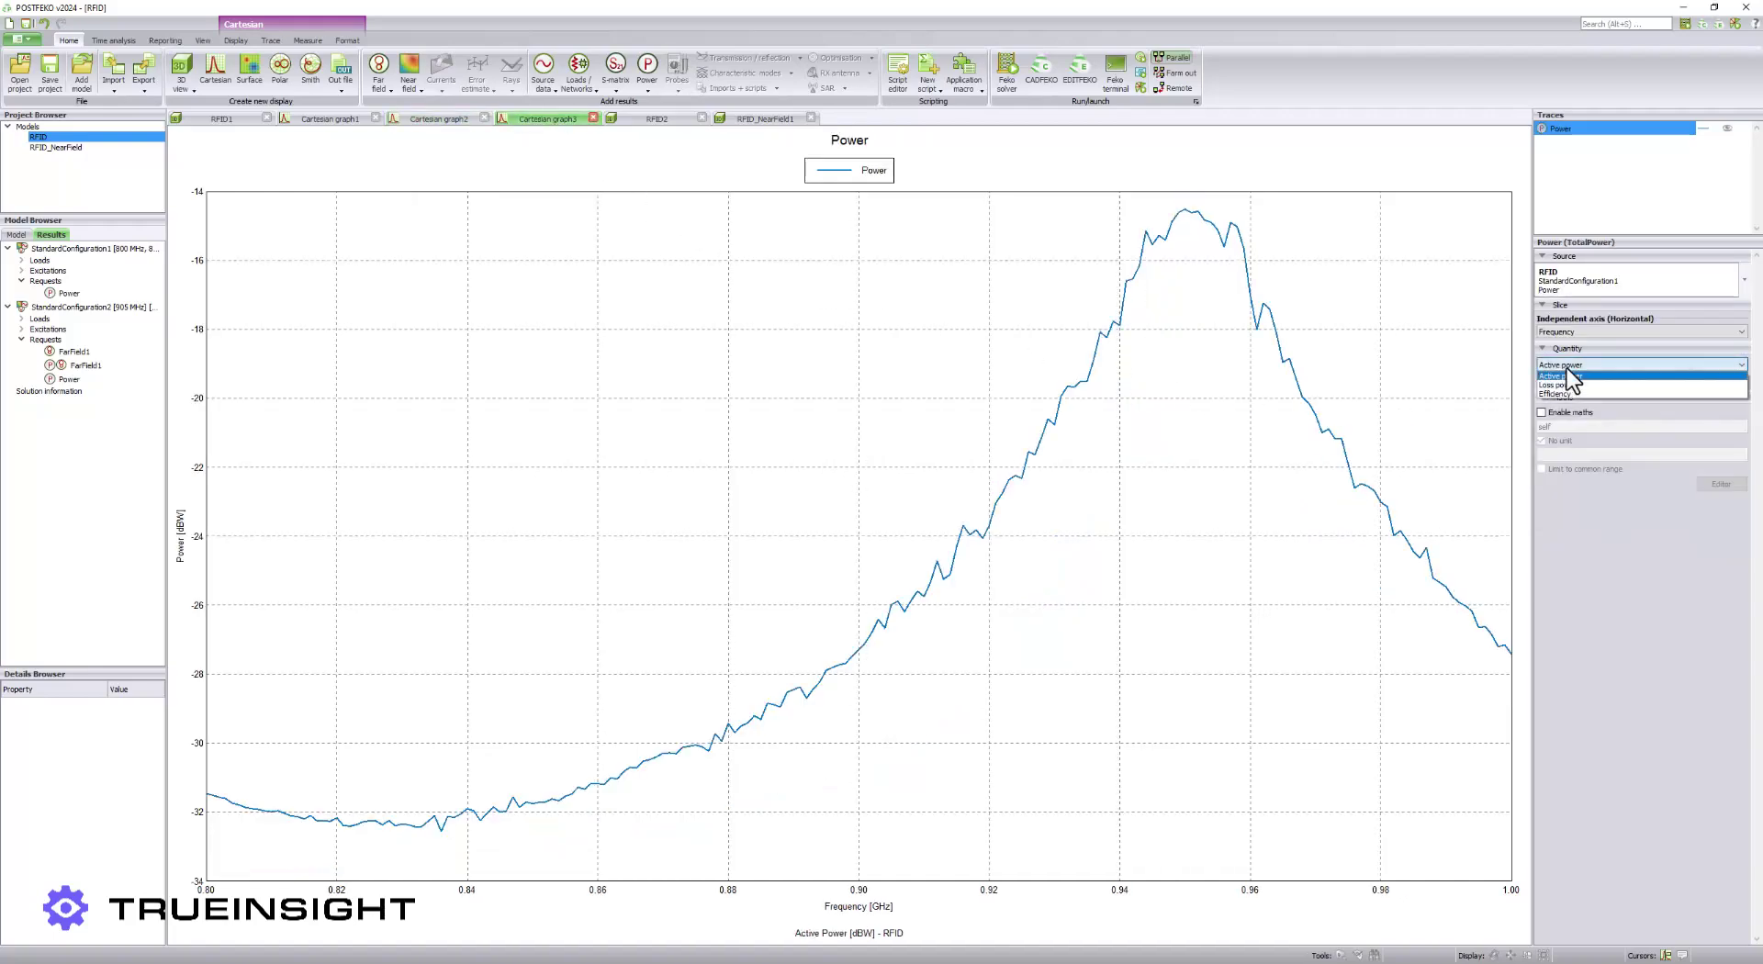
pyautogui.click(1565, 385)
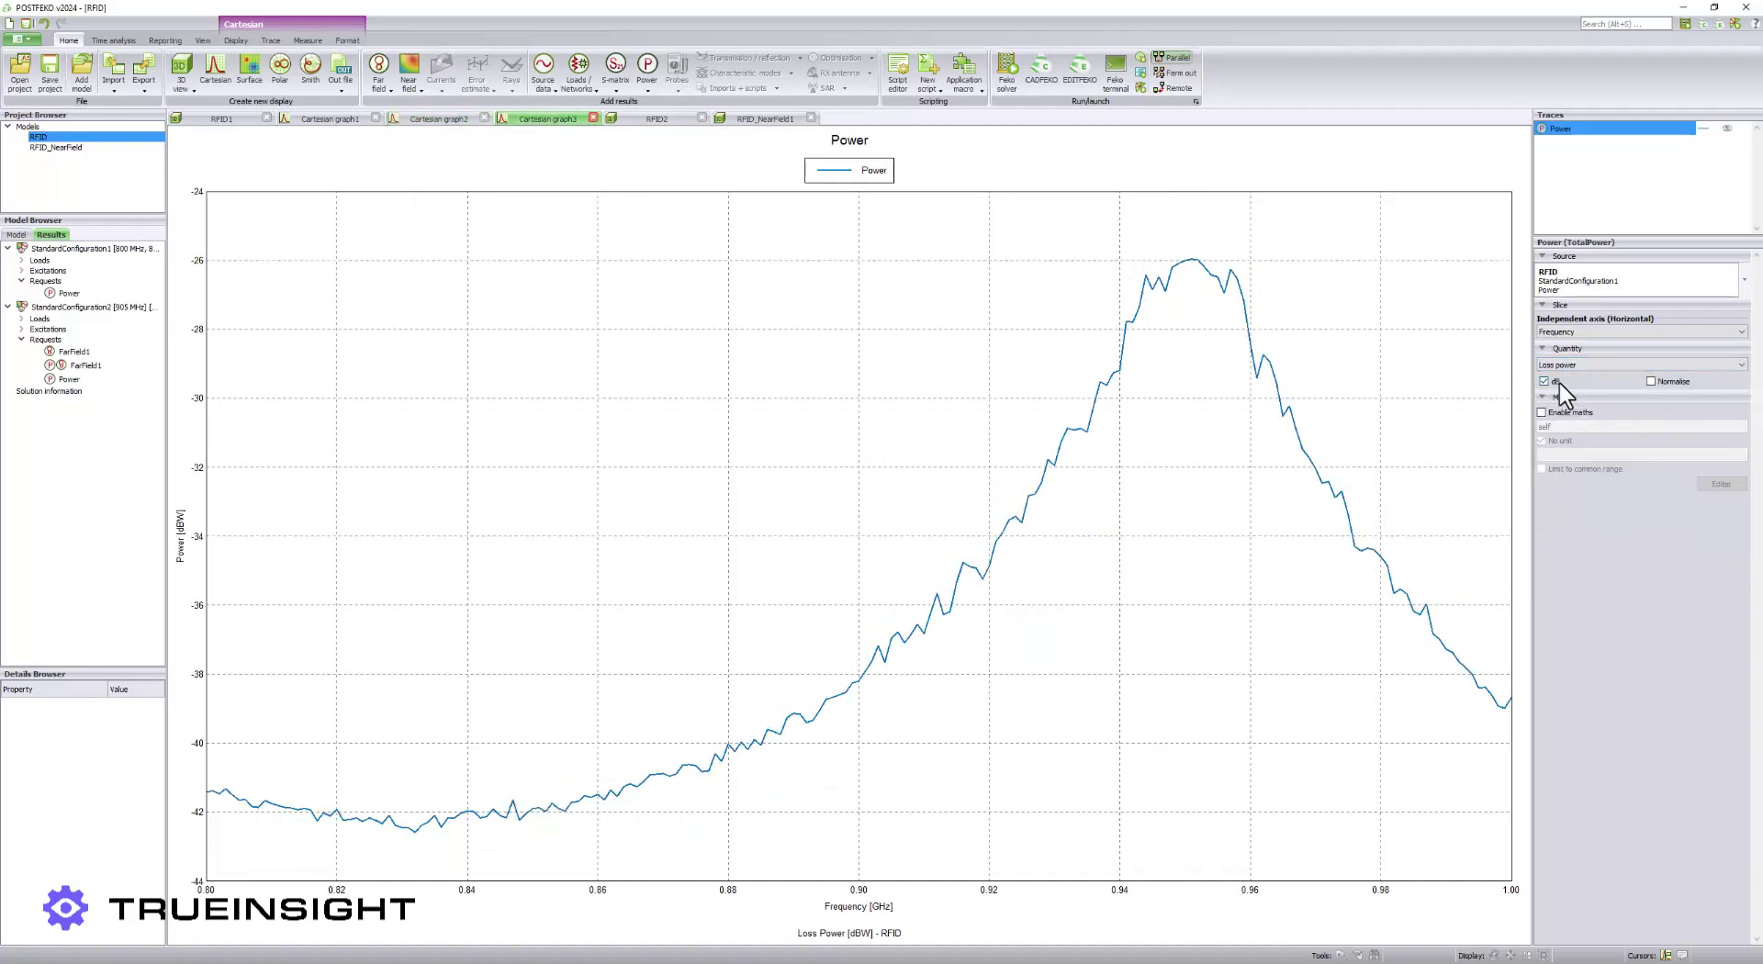
pyautogui.click(1545, 381)
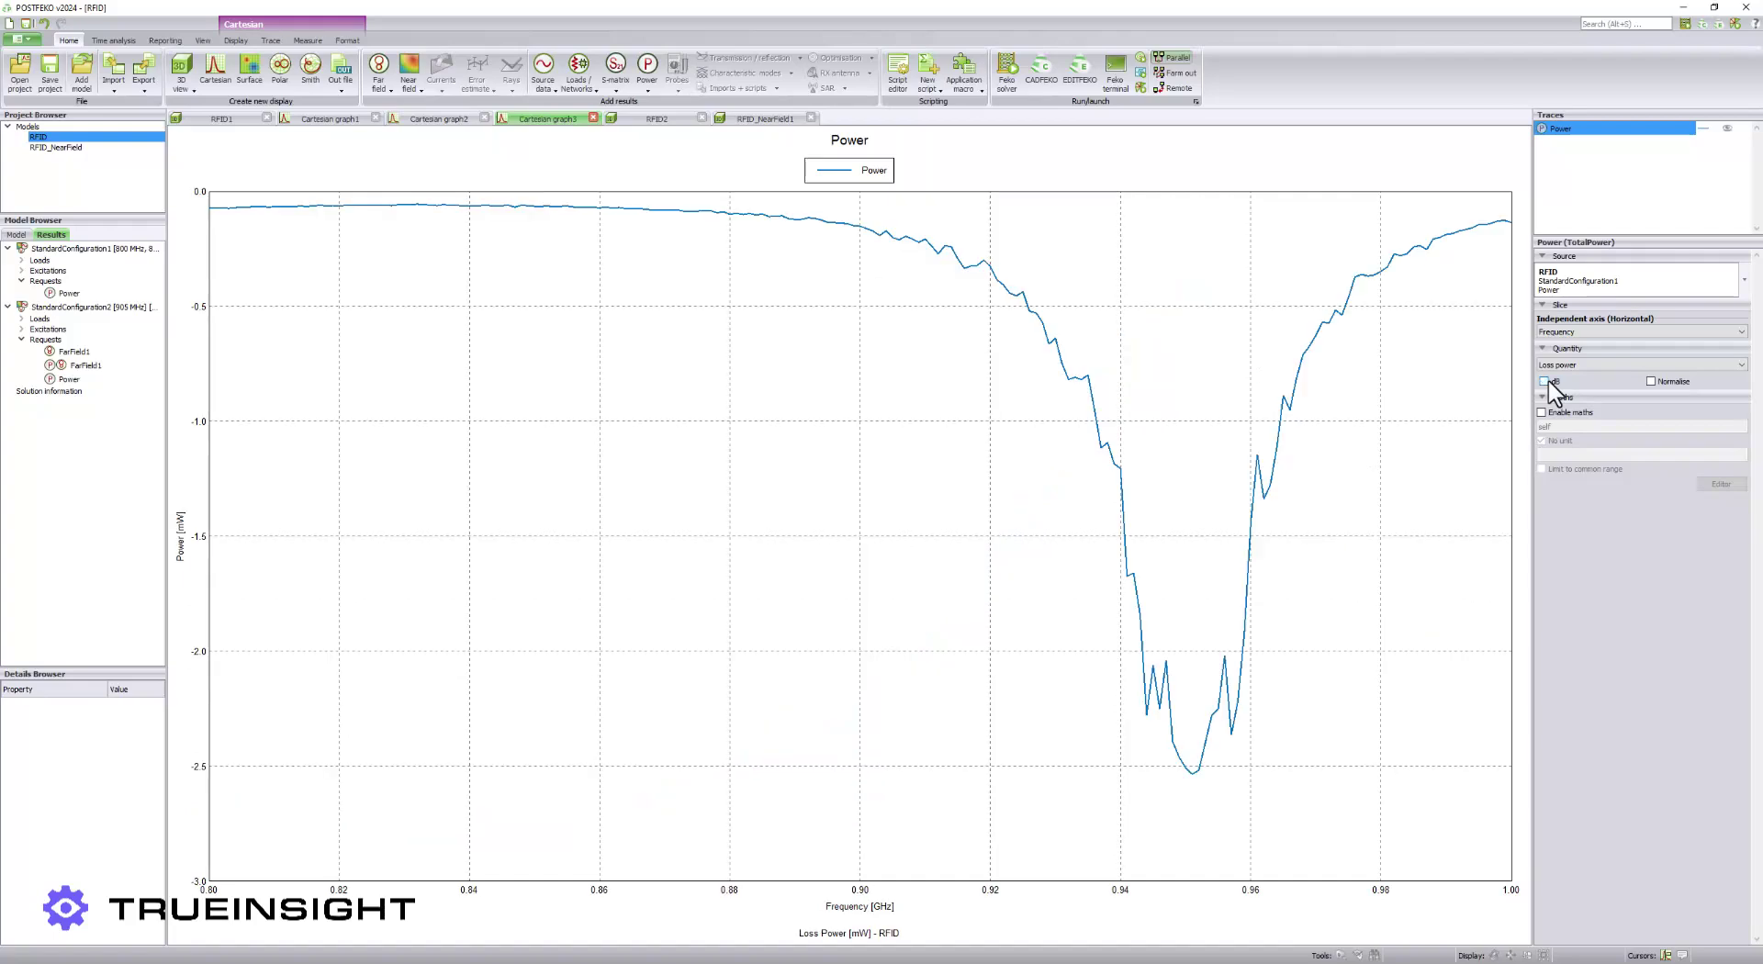
pyautogui.click(1544, 381)
pyautogui.click(1576, 363)
pyautogui.click(1585, 375)
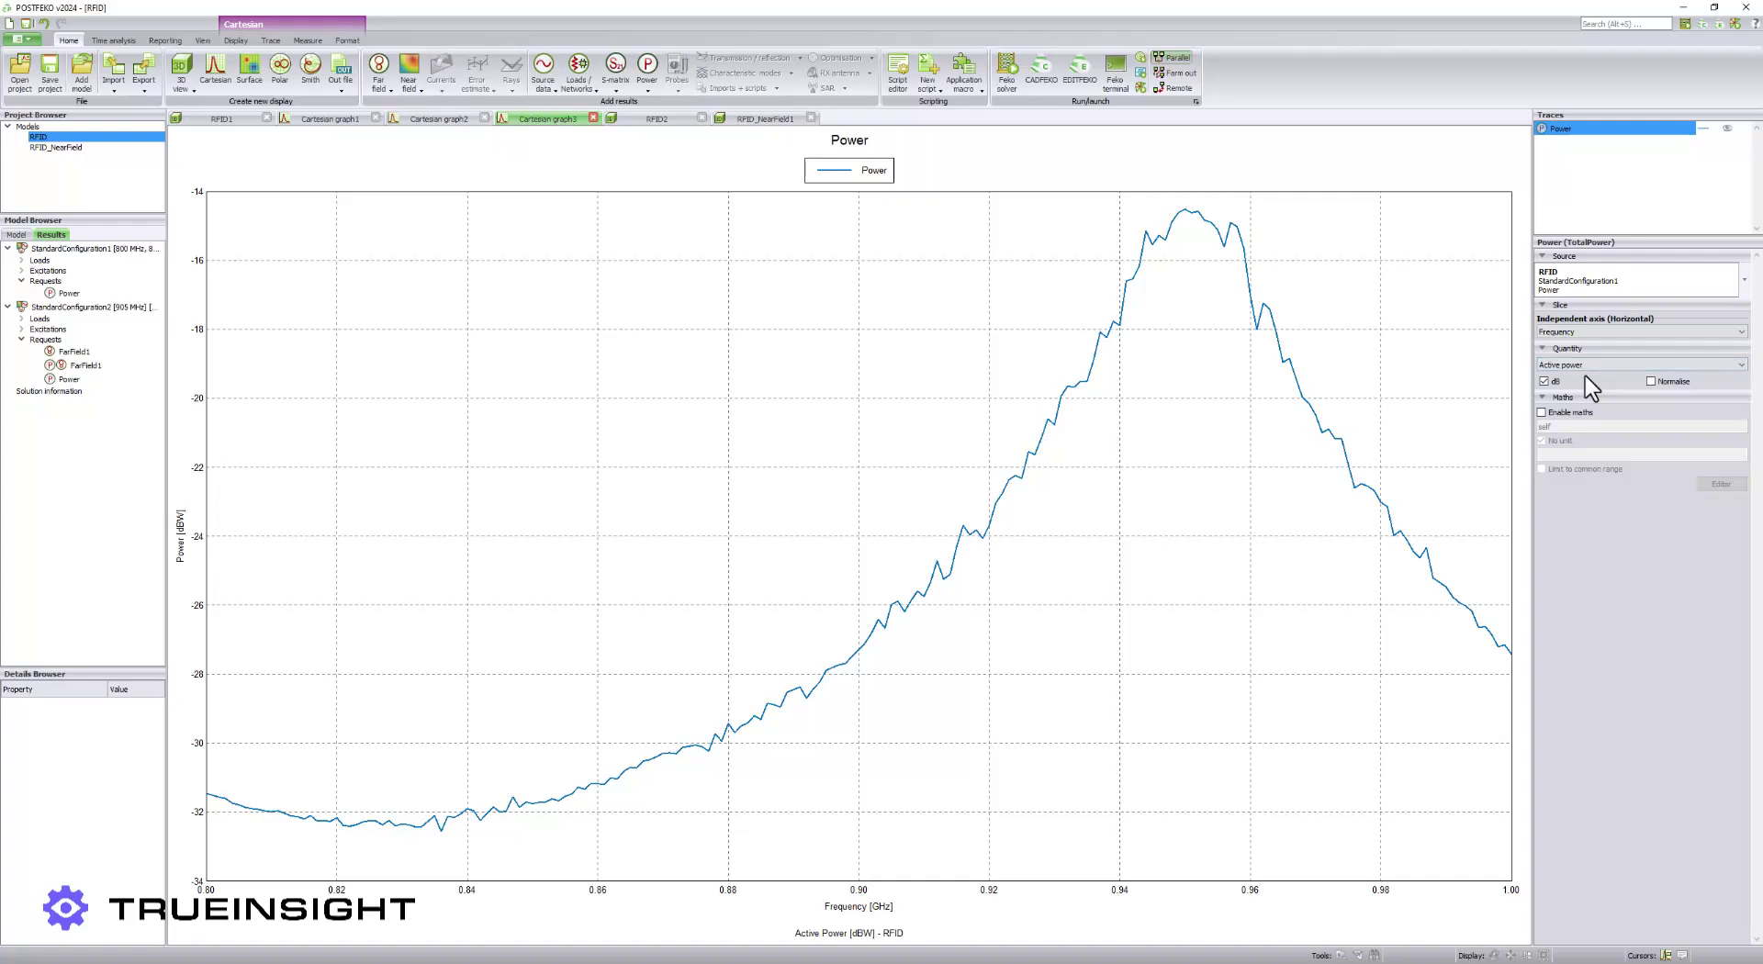
pyautogui.click(636, 118)
pyautogui.moveTo(803, 619); pyautogui.dragTo(630, 618)
# Show FarField1's total gain in dBi (−22.5 to 2.5 dBi) and rotate the pattern
pyautogui.click(1574, 167)
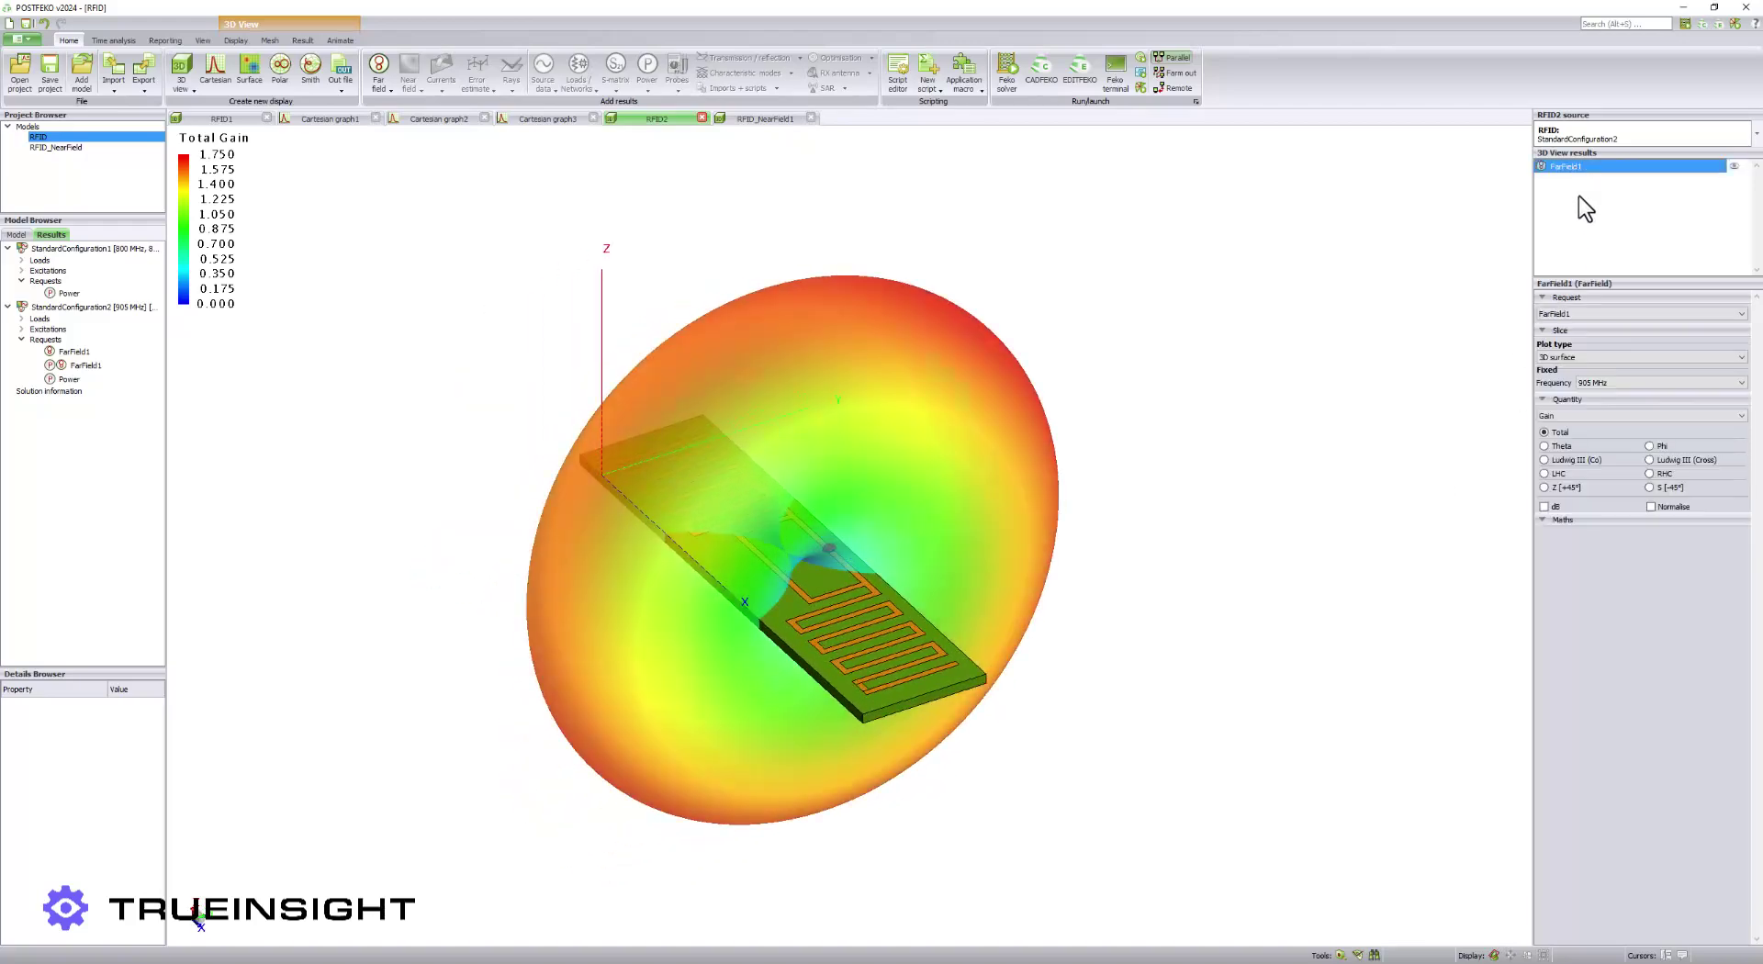
pyautogui.click(1543, 507)
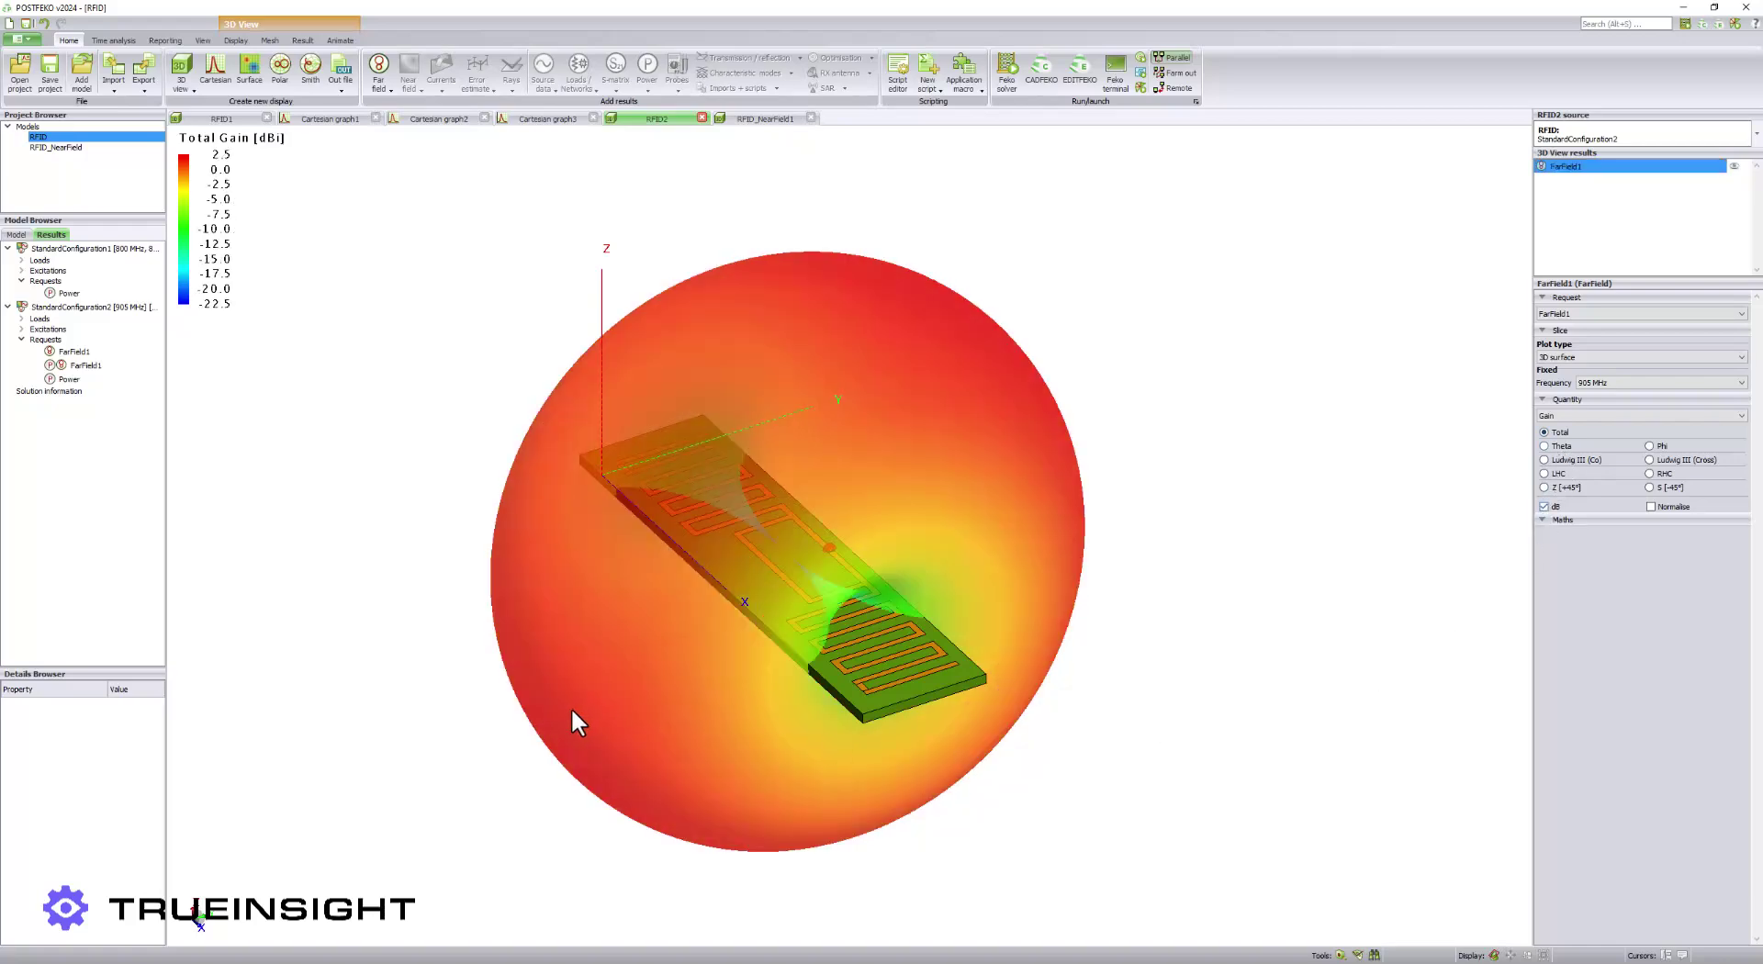
pyautogui.moveTo(576, 717); pyautogui.dragTo(570, 598)
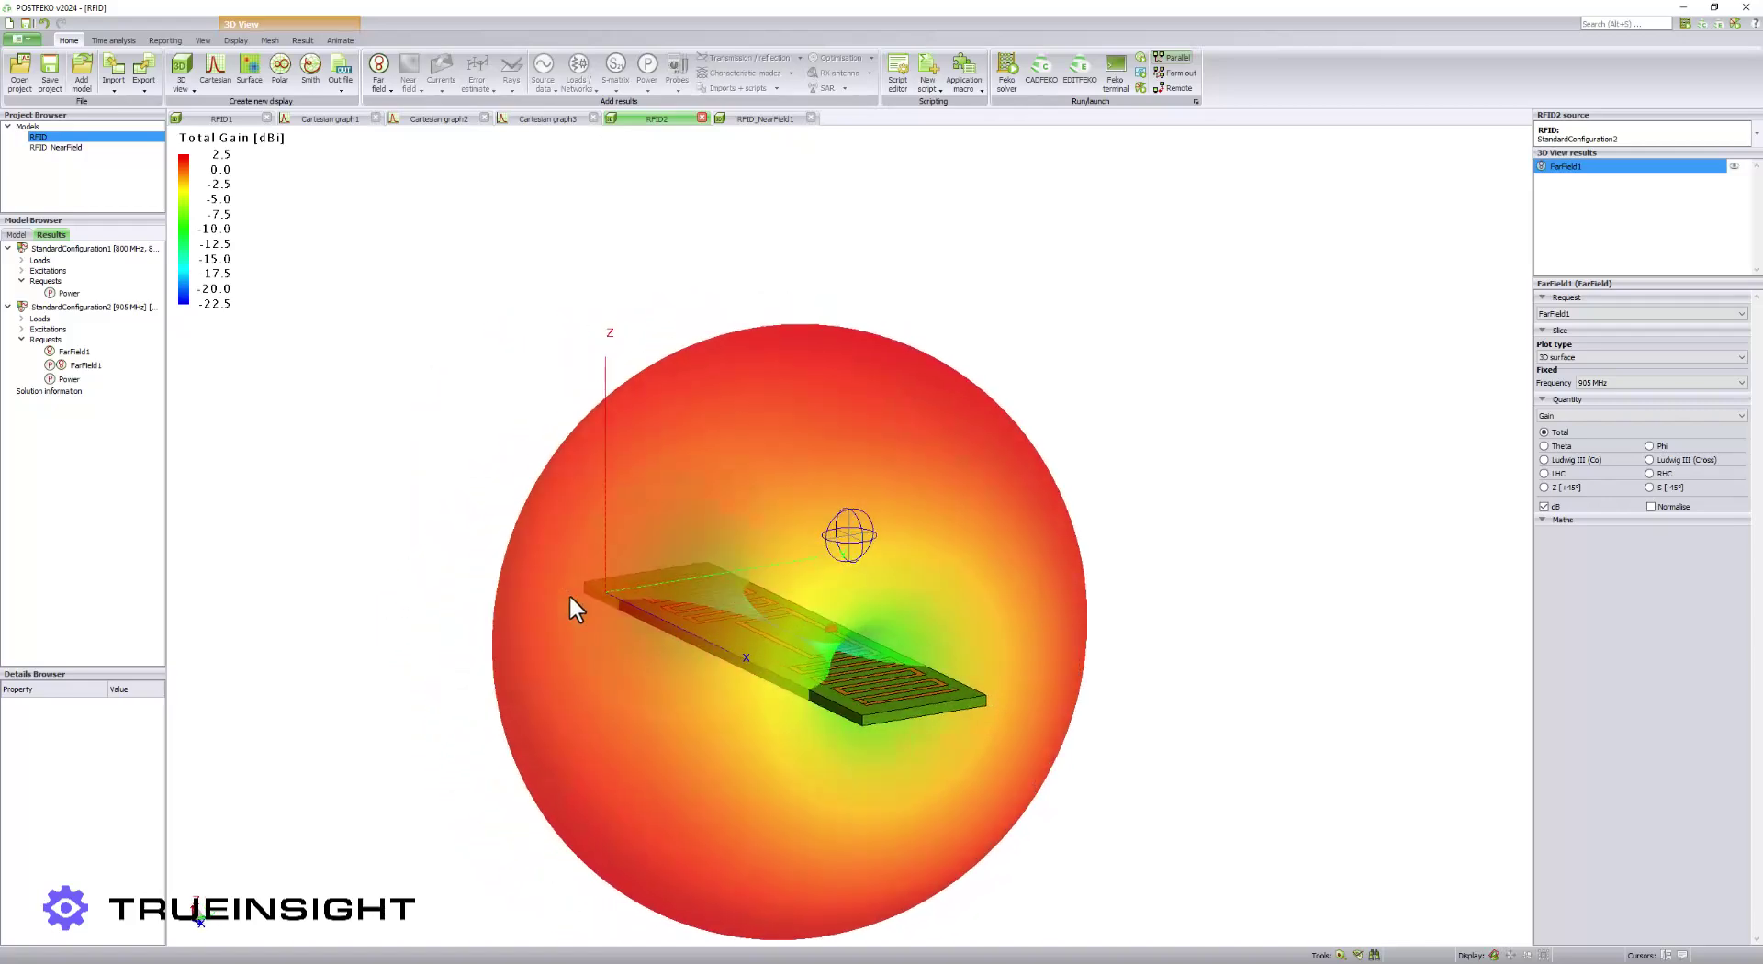
# Show the RFID_NearField1 E-field at Z −5 mm in dBV/m, after trying 3.5 mm and linear scale
pyautogui.click(764, 116)
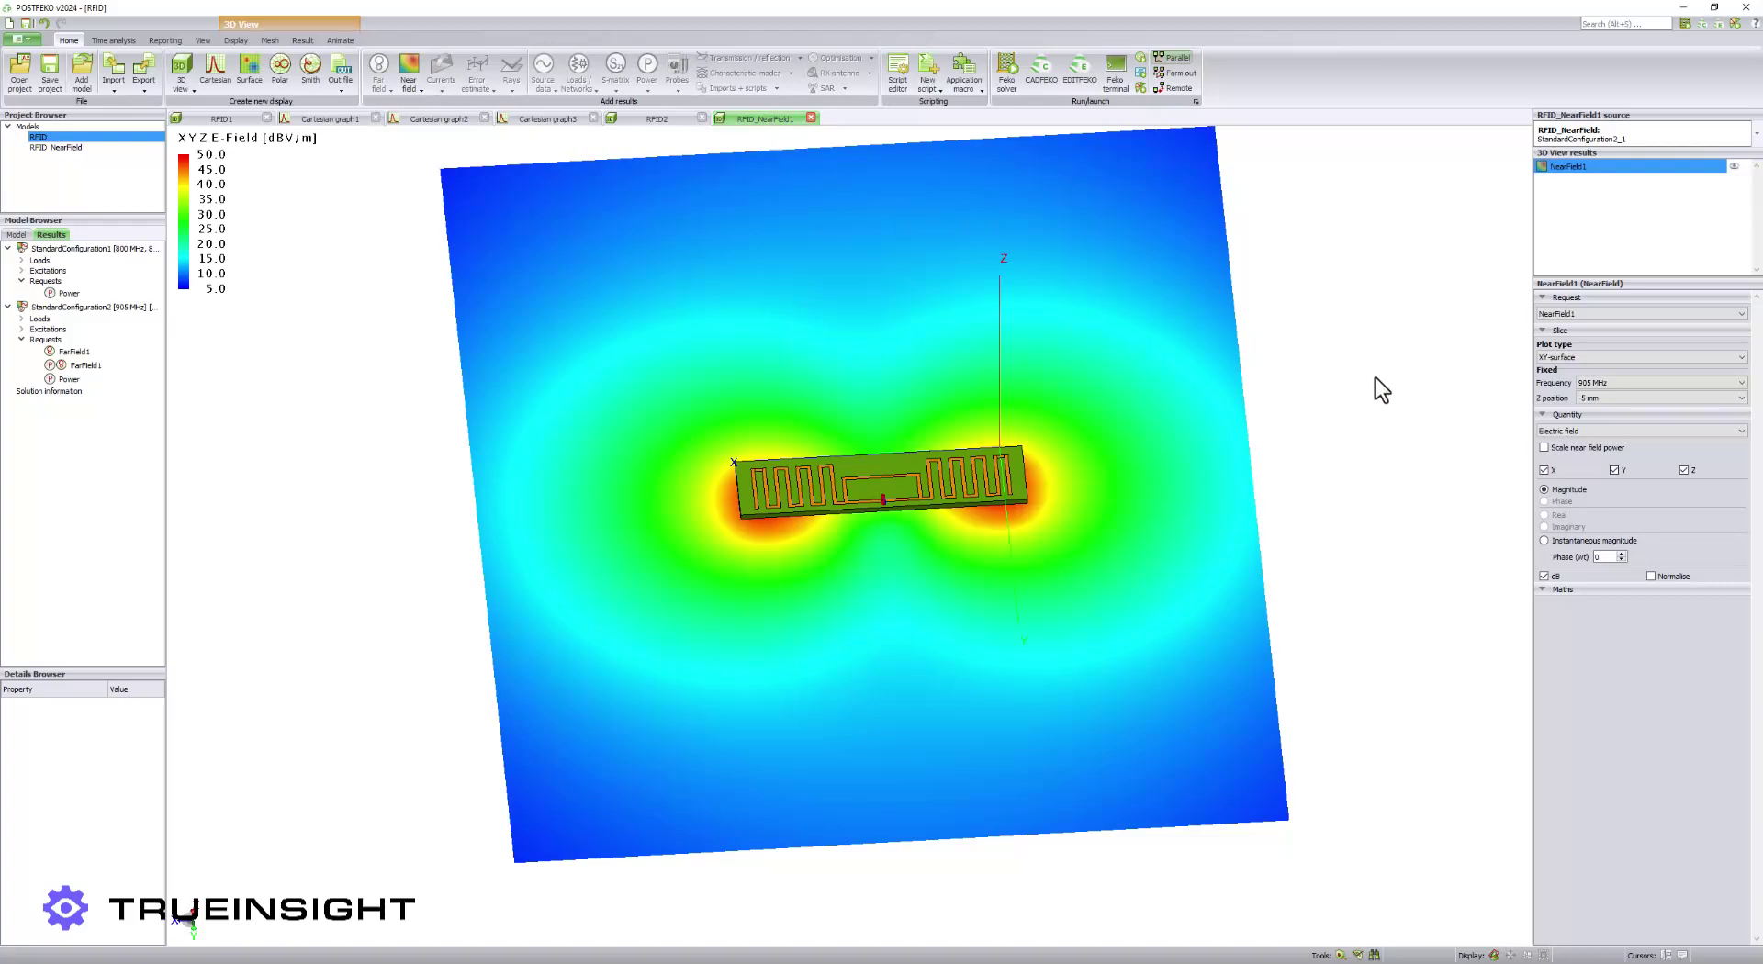
pyautogui.click(1590, 399)
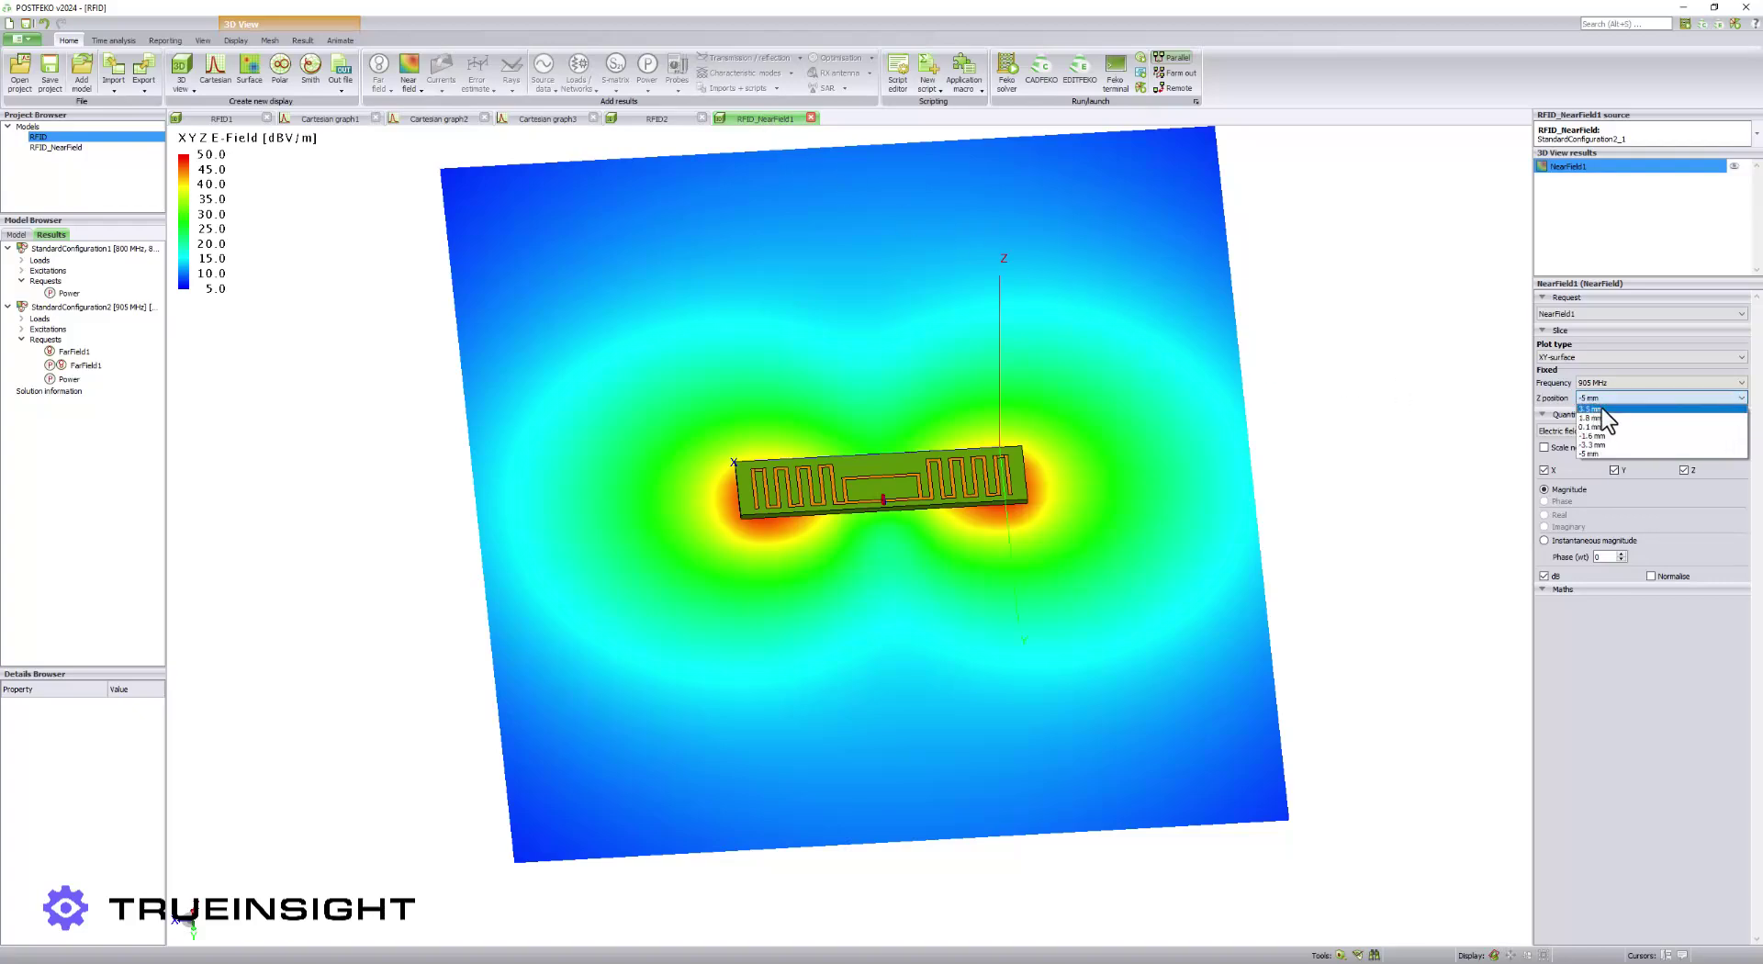
pyautogui.click(1602, 407)
pyautogui.click(1604, 406)
pyautogui.click(1607, 454)
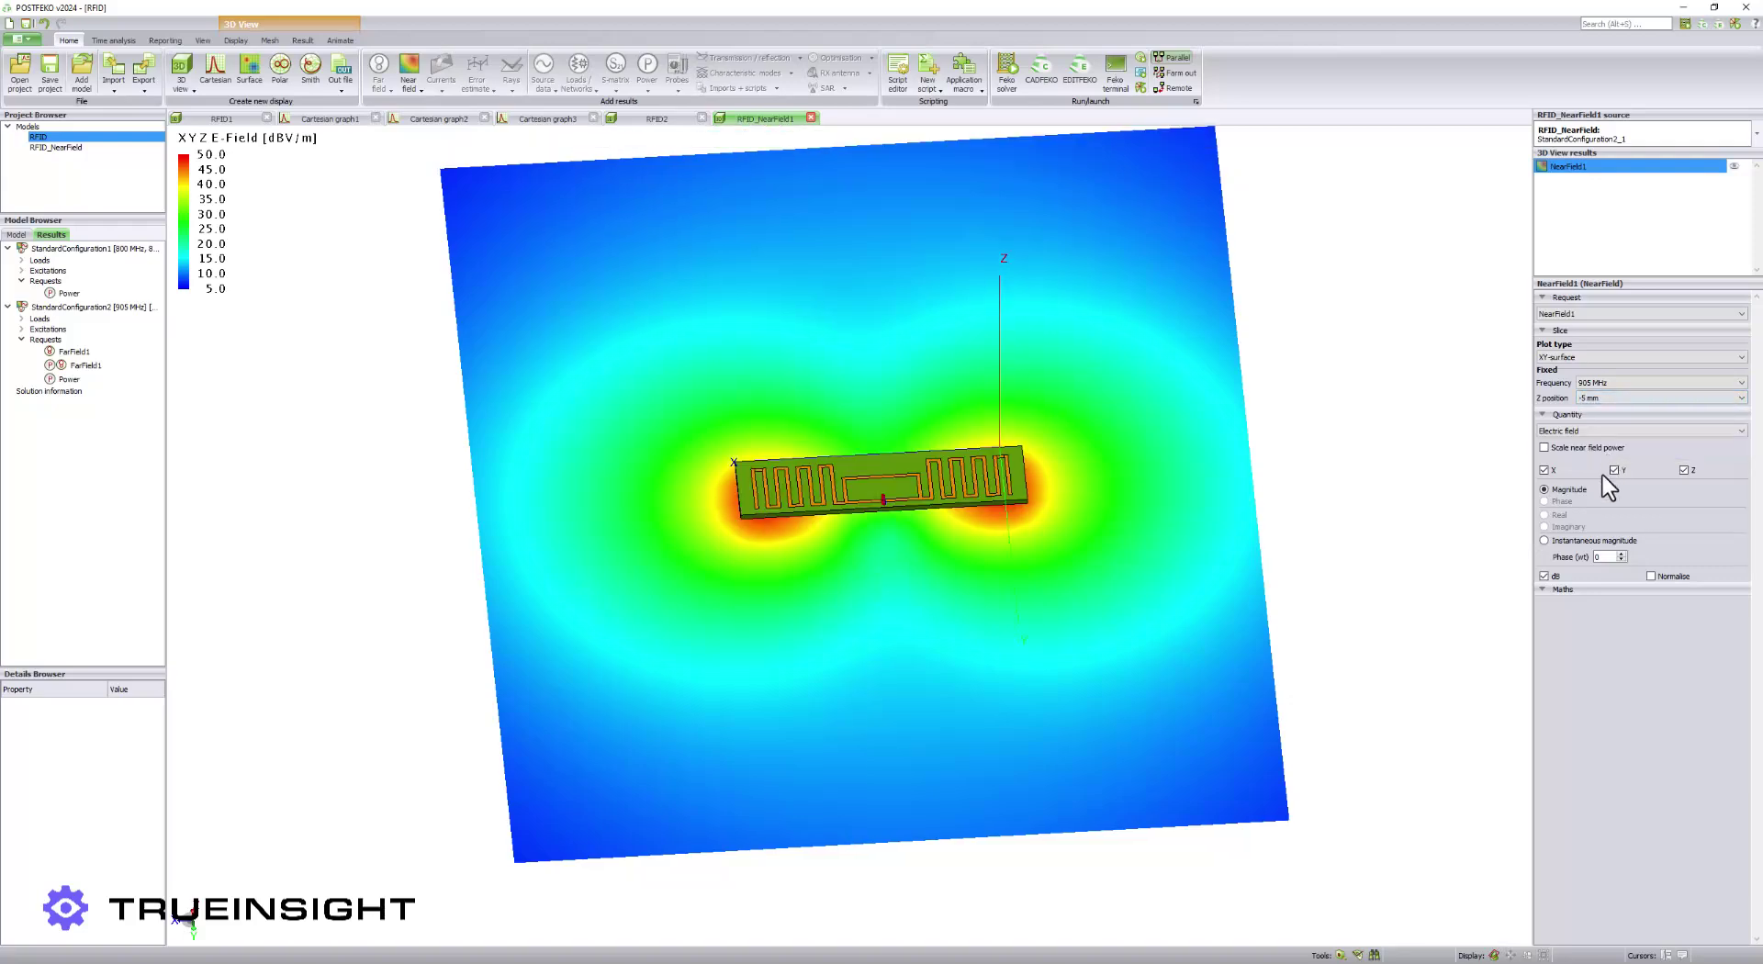
pyautogui.click(1543, 575)
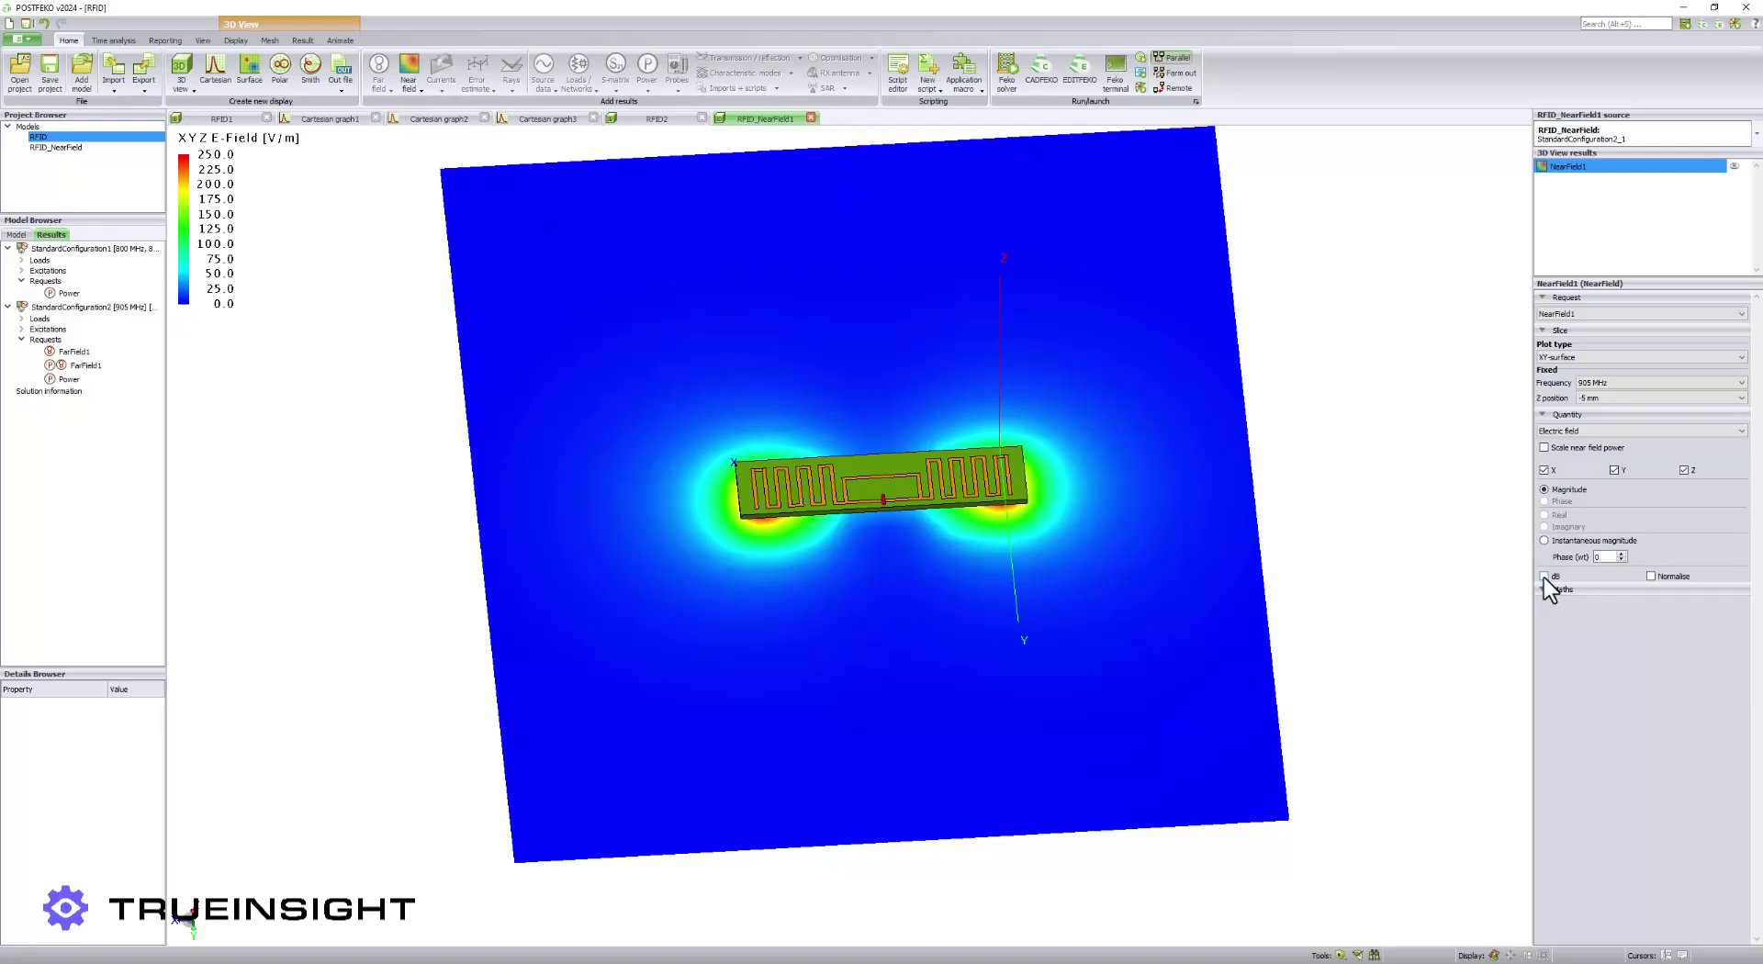
pyautogui.click(1544, 576)
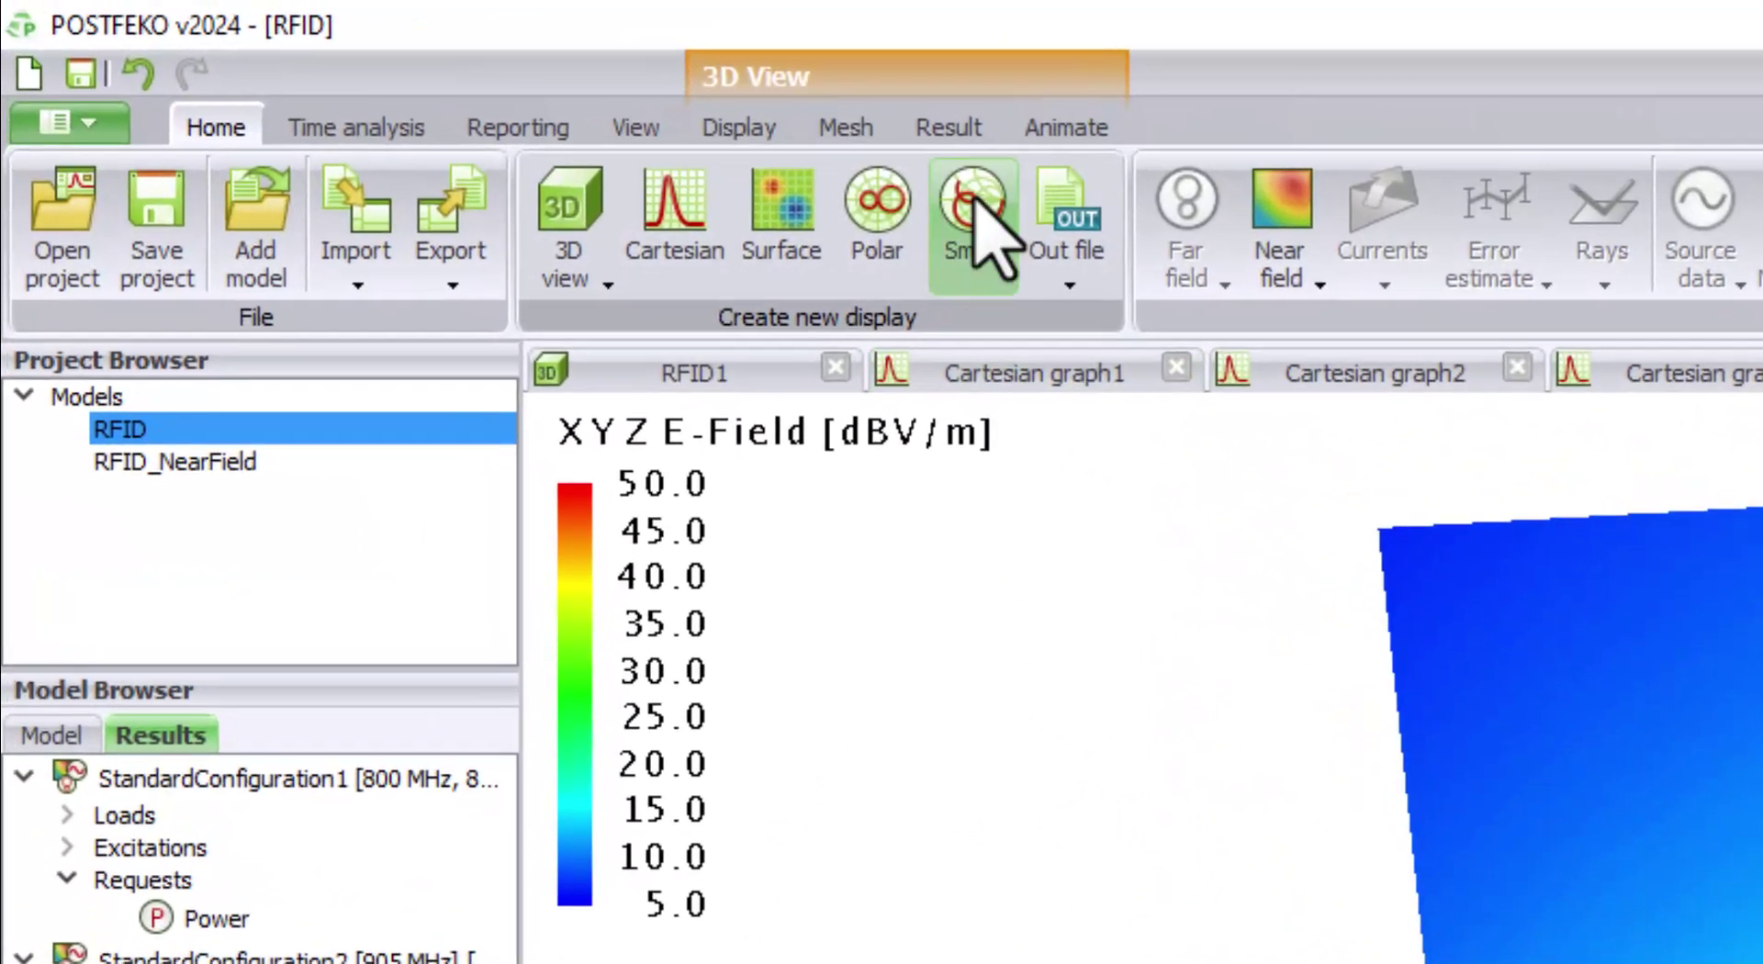
# Animate the near-field E-field over Phase, then stop it at 17°
pyautogui.click(846, 101)
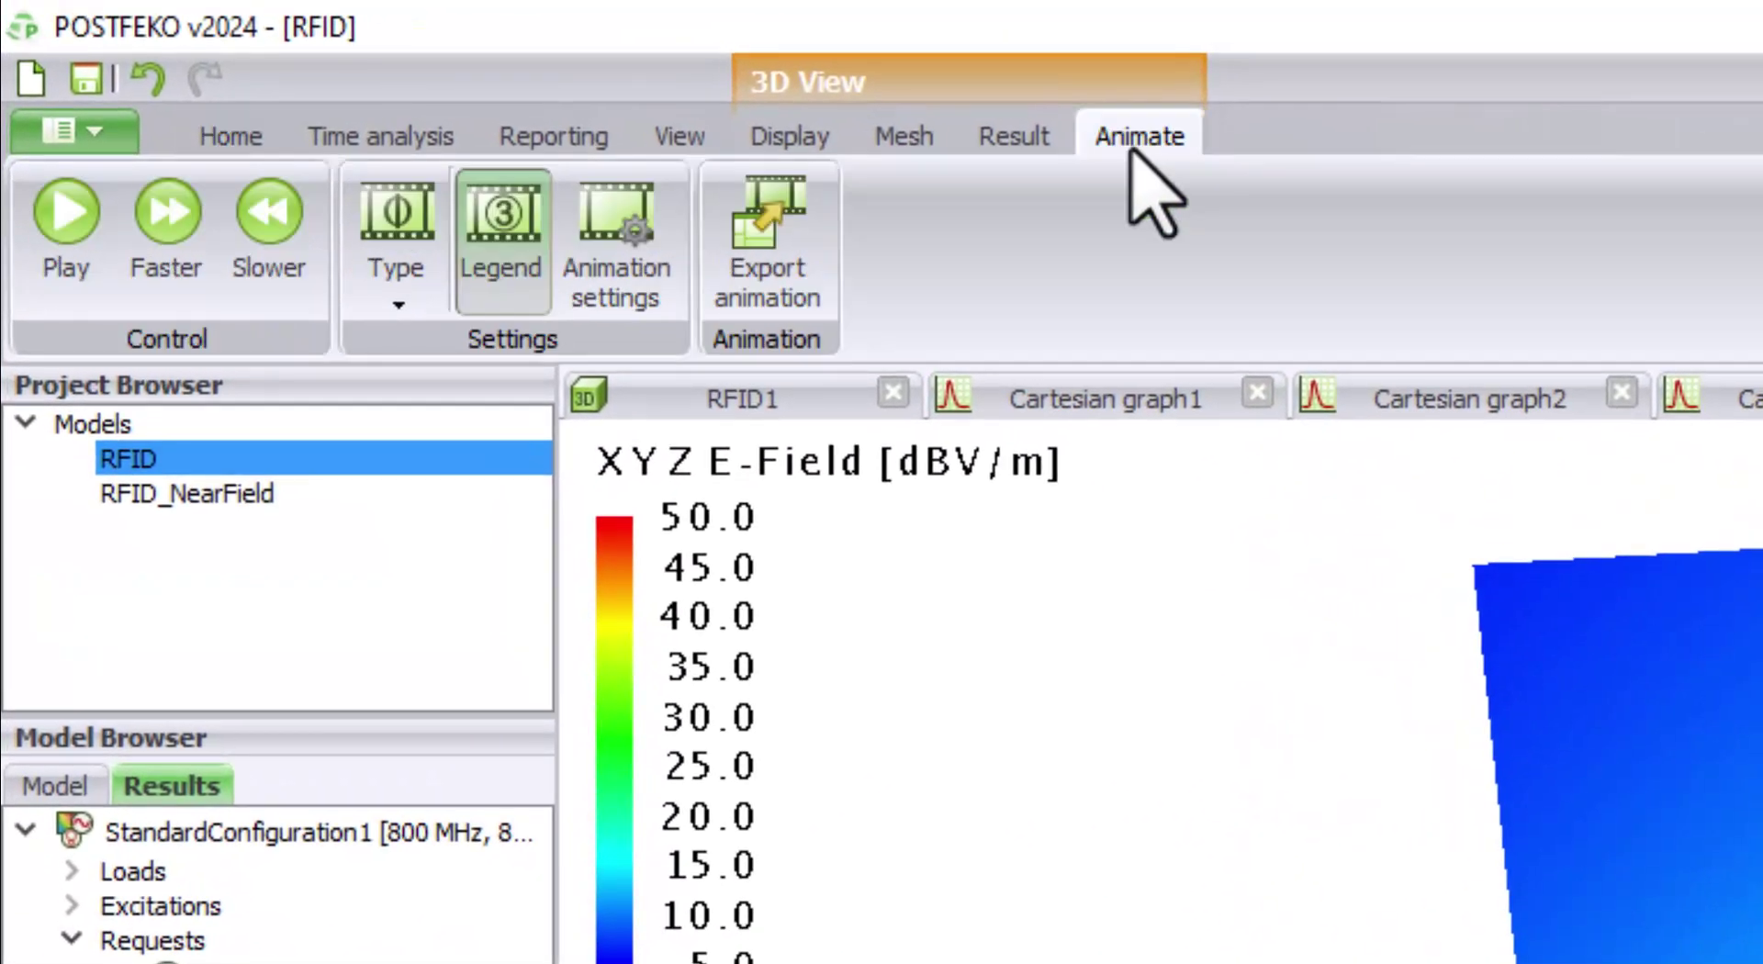
pyautogui.click(396, 260)
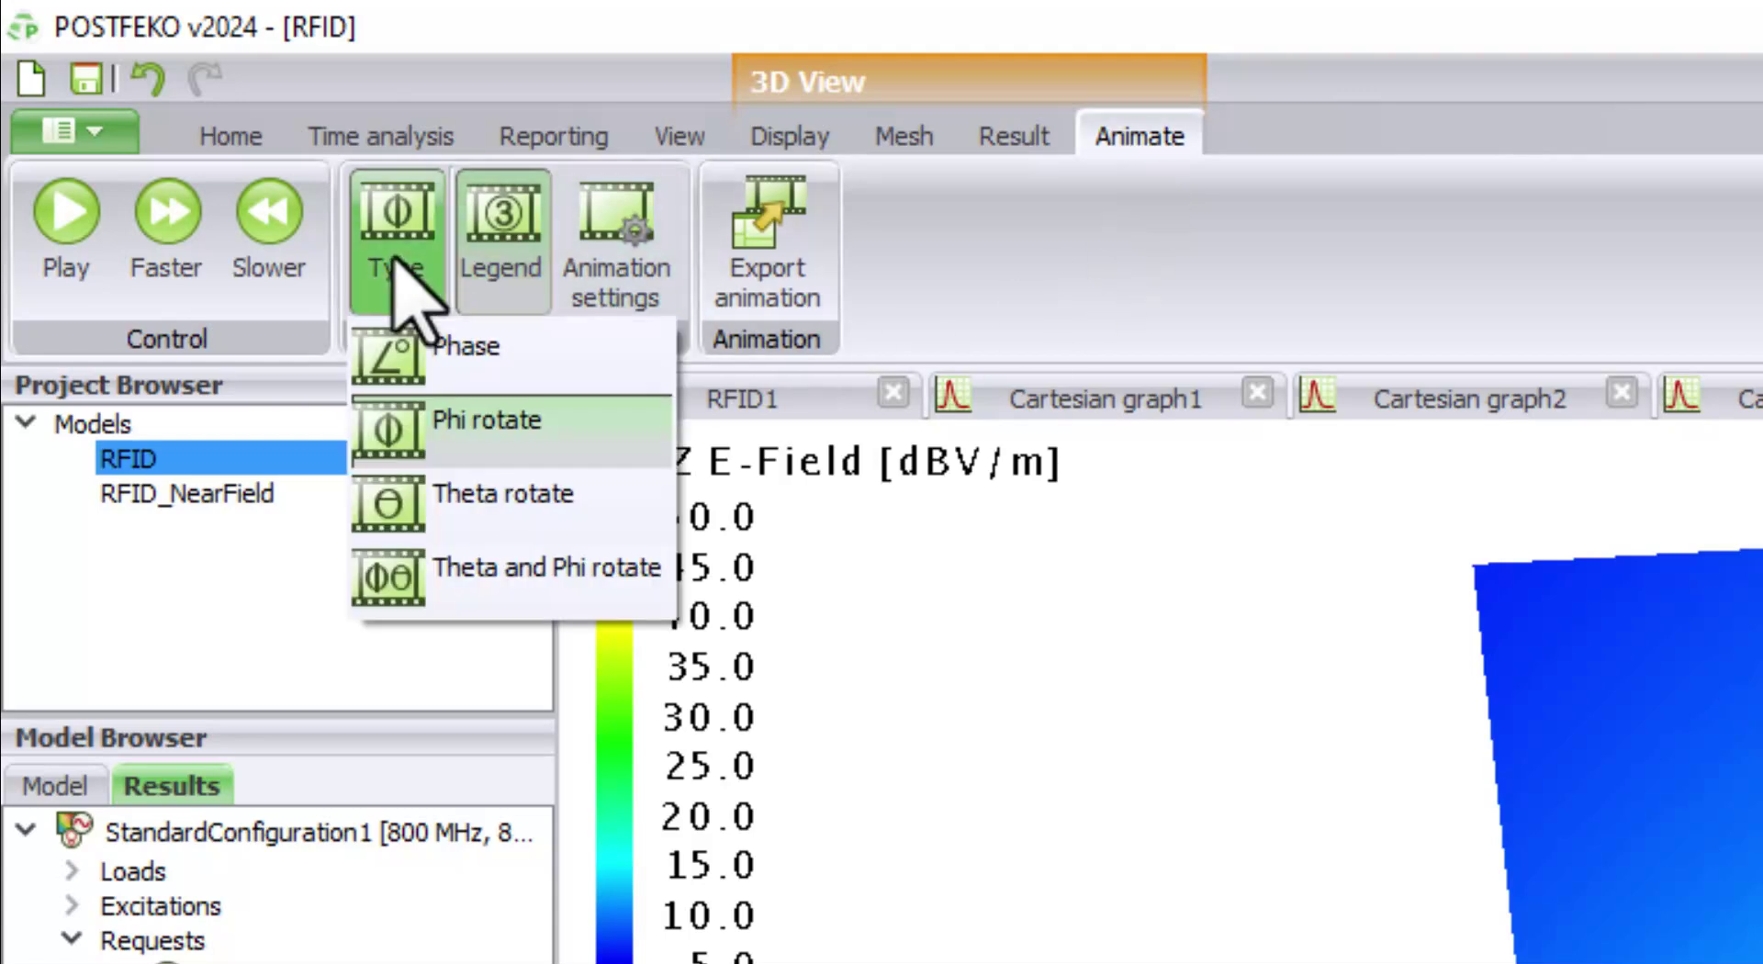
pyautogui.click(472, 349)
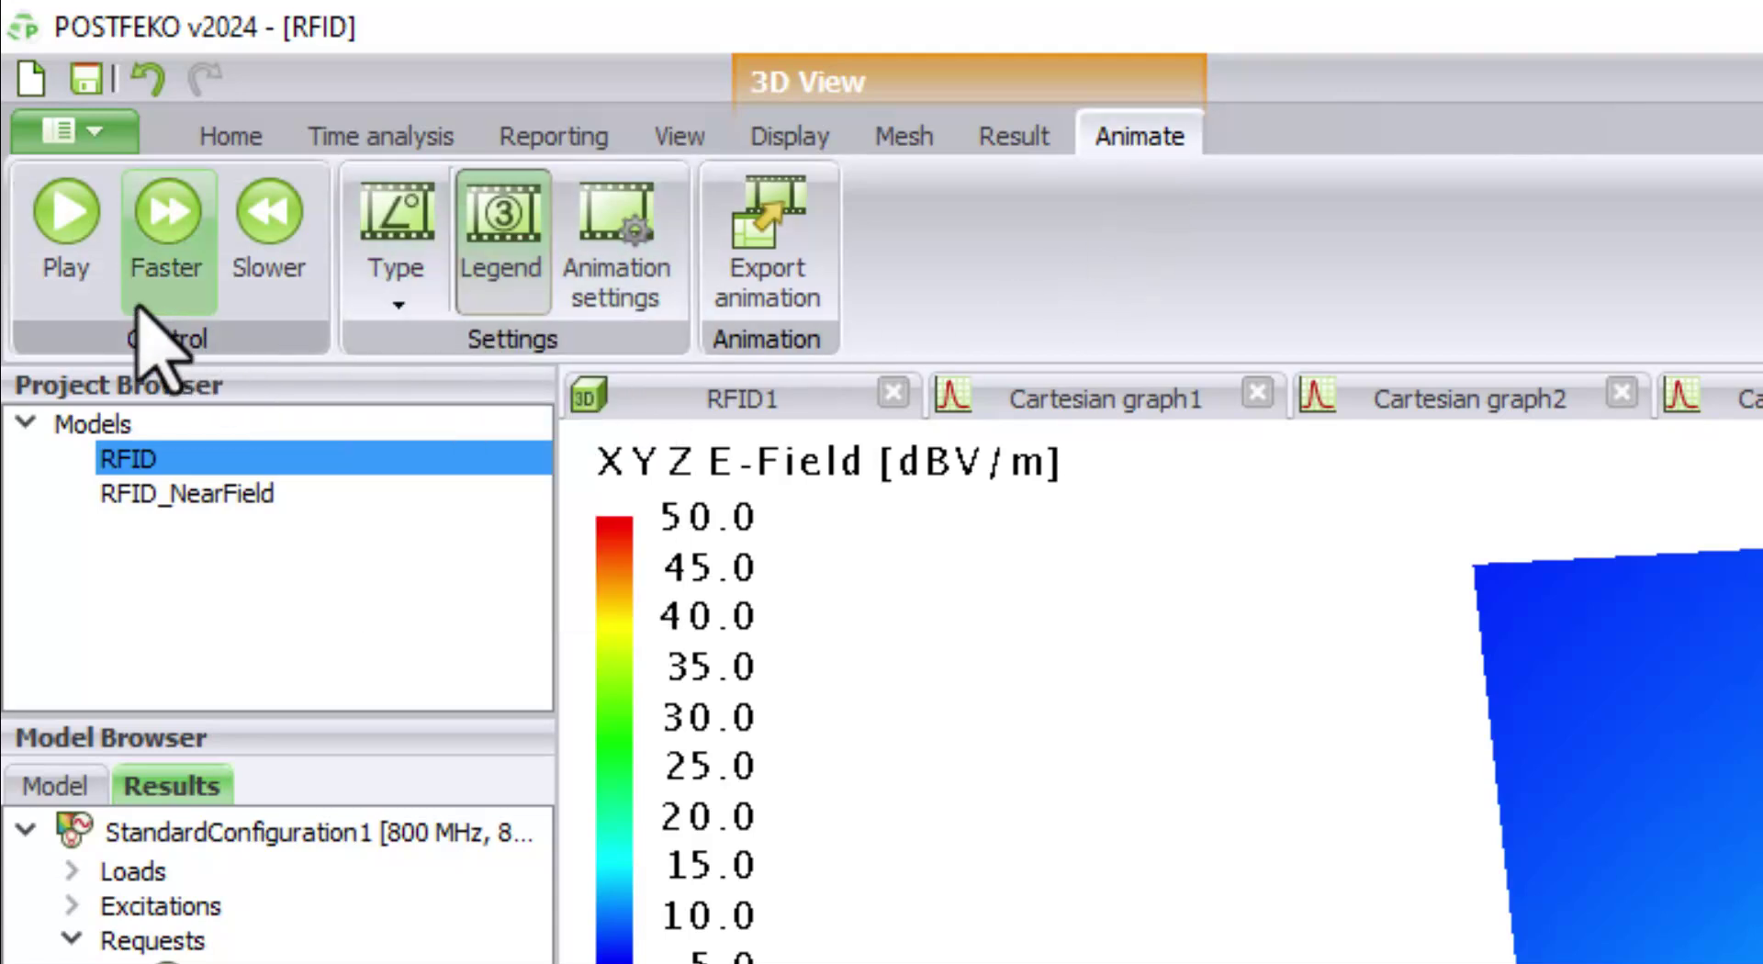
pyautogui.click(66, 264)
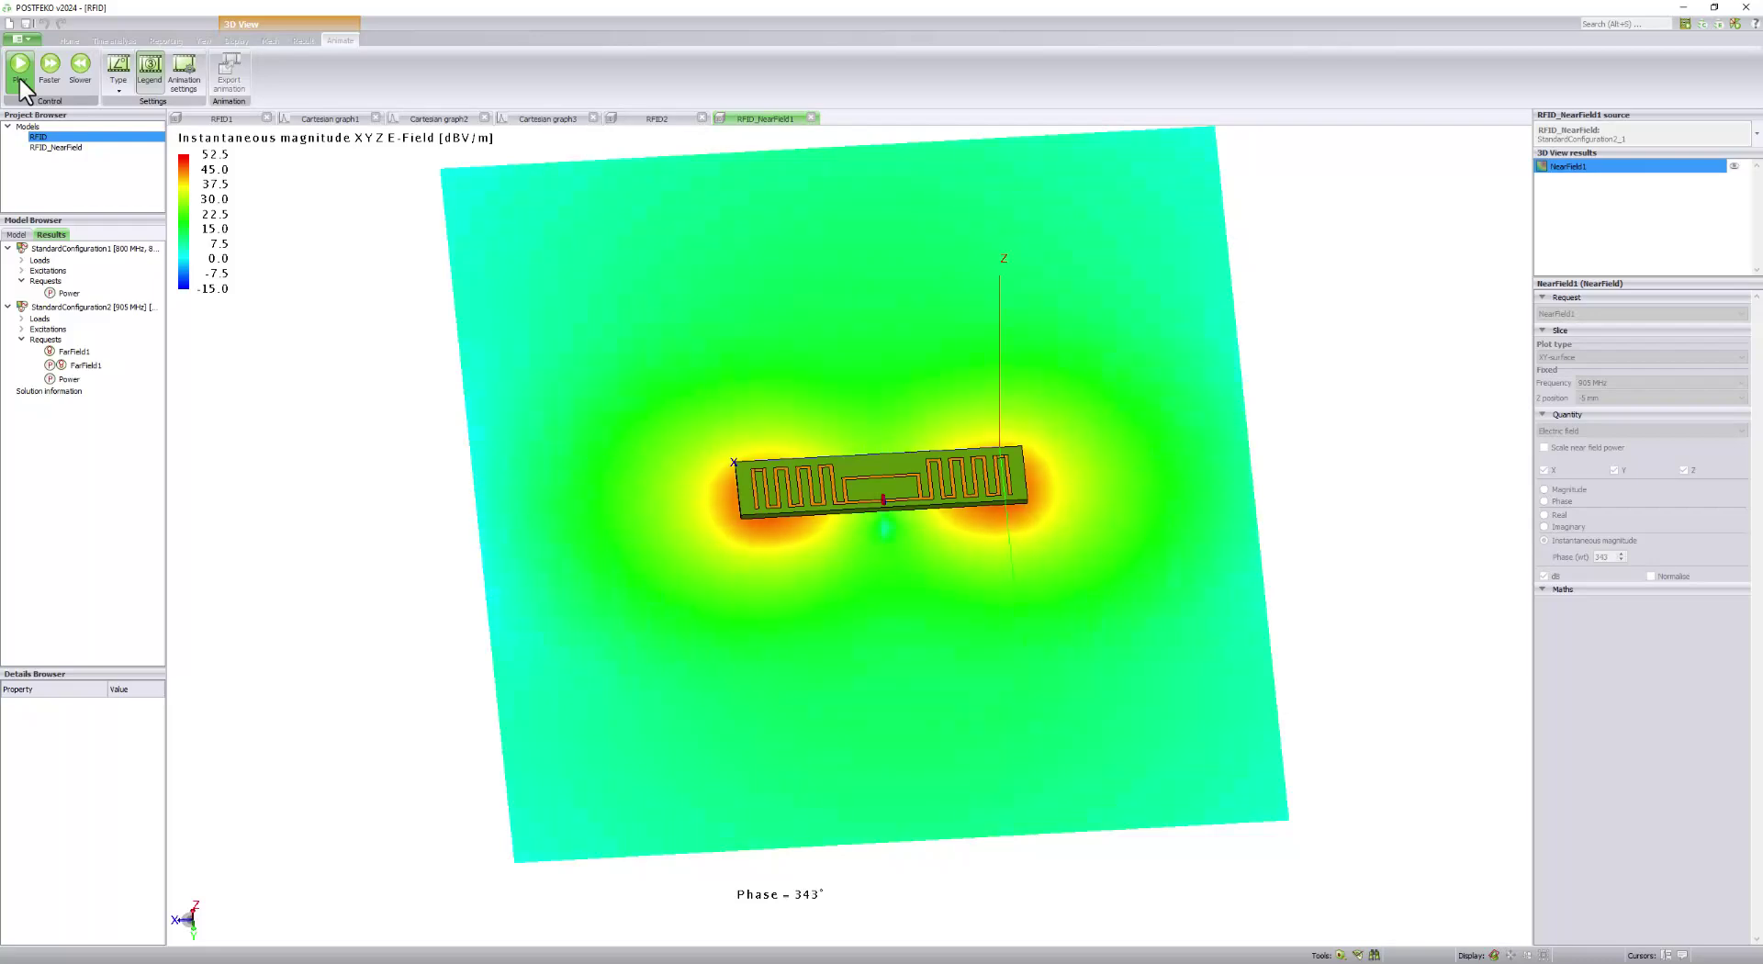
pyautogui.click(19, 79)
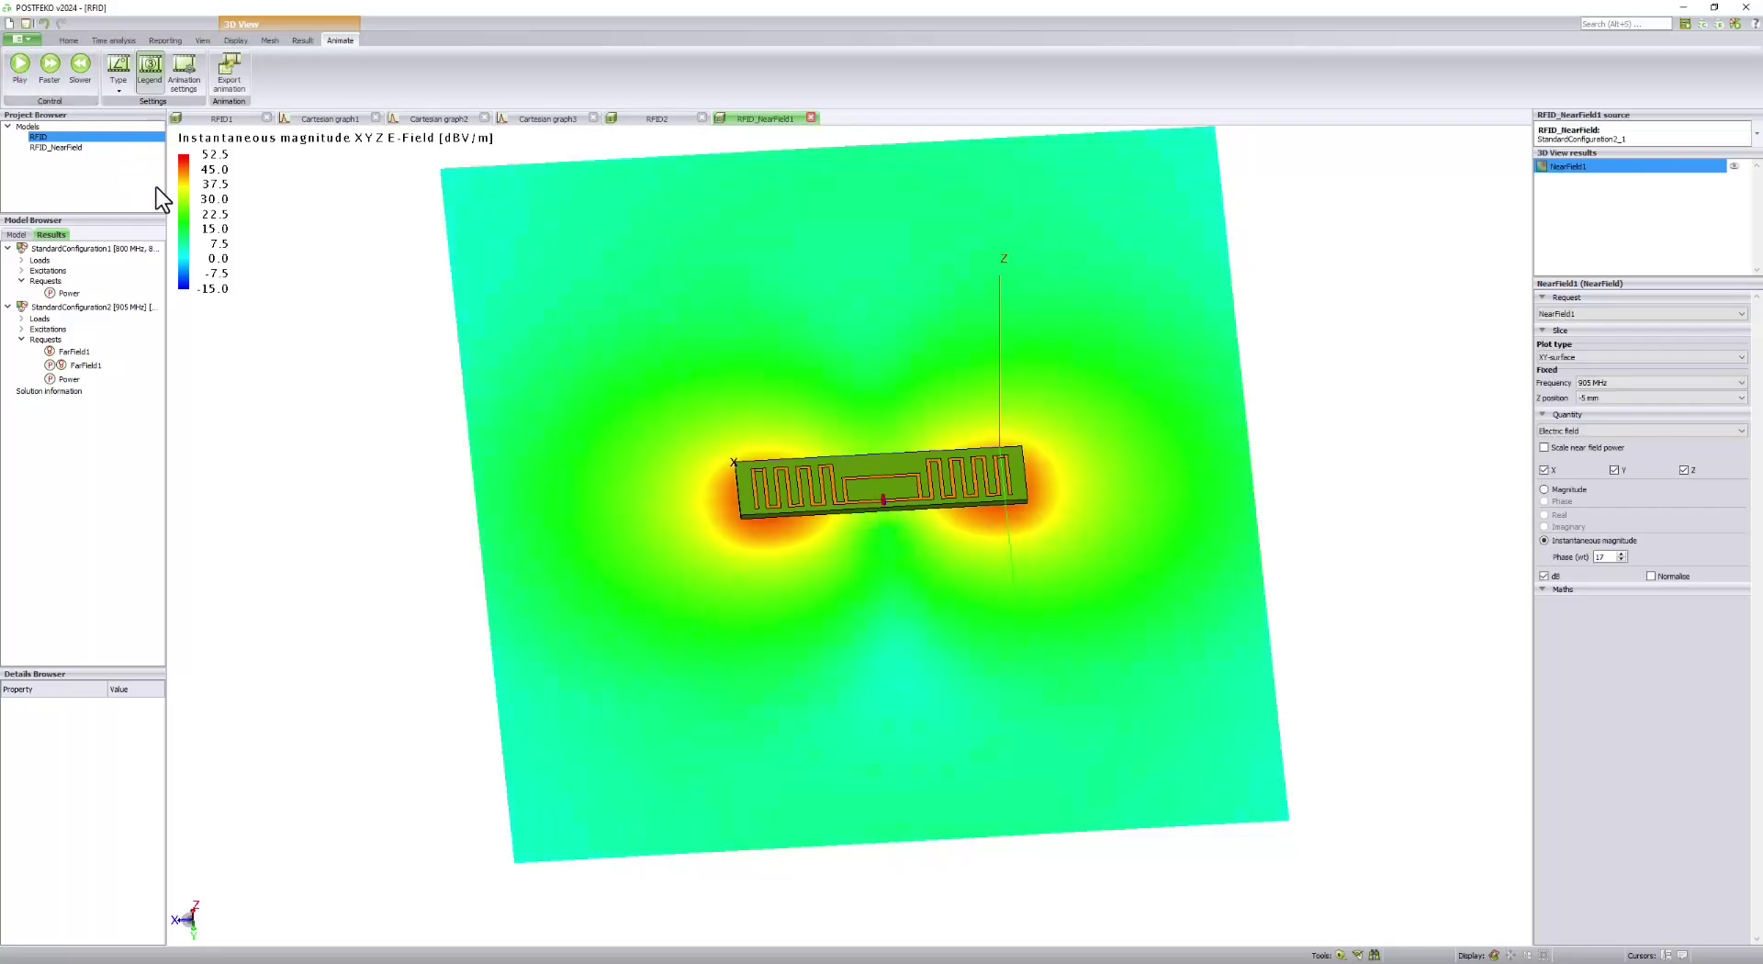